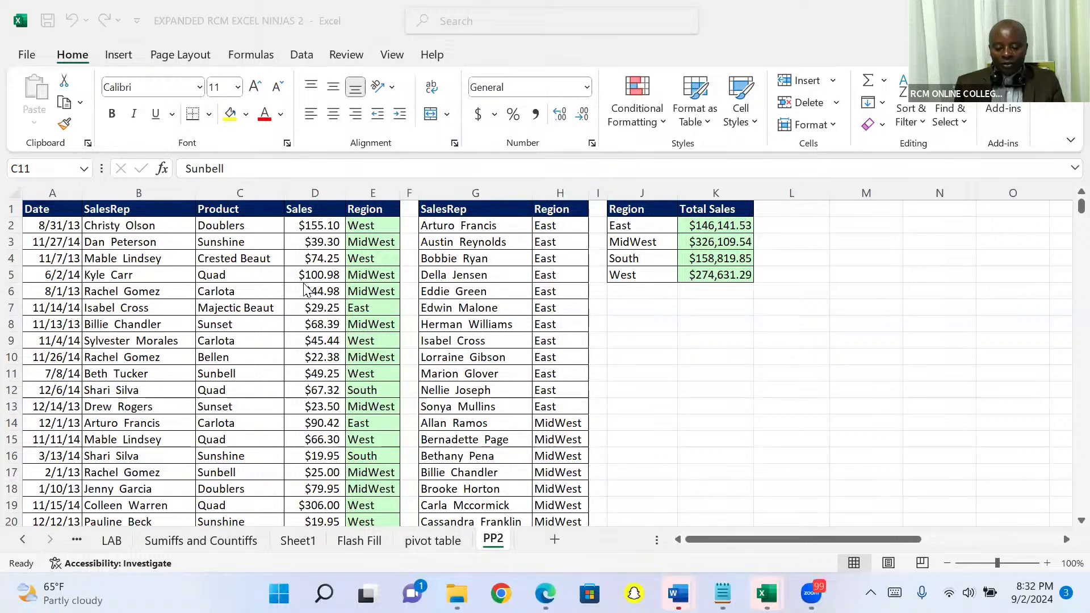
Step: Browse the Product column row by row from its first entry in C2 and come back to the start of the data
click(226, 226)
click(226, 226)
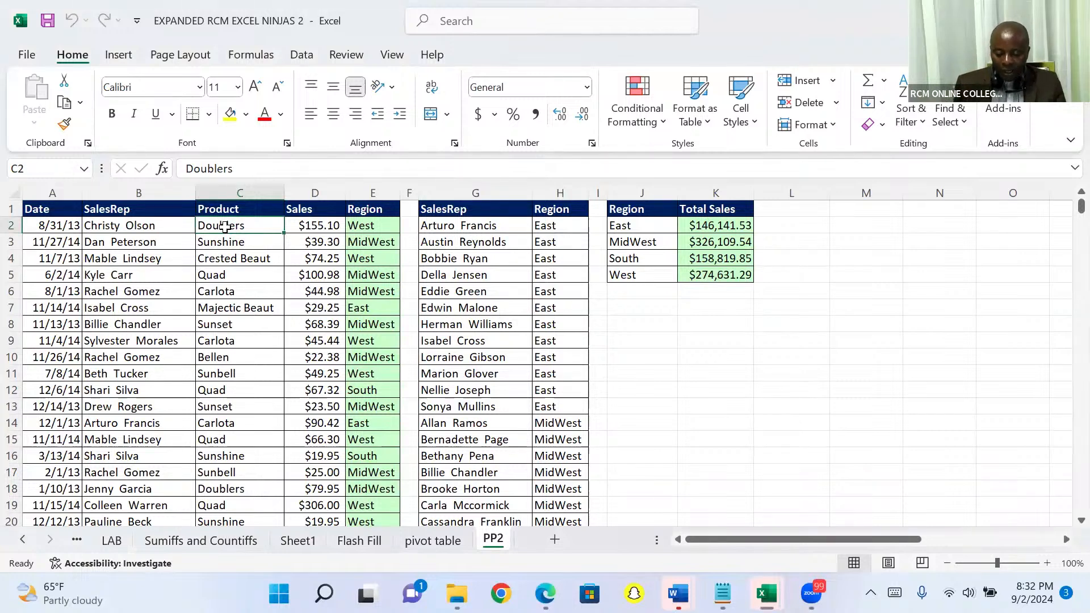
click(656, 342)
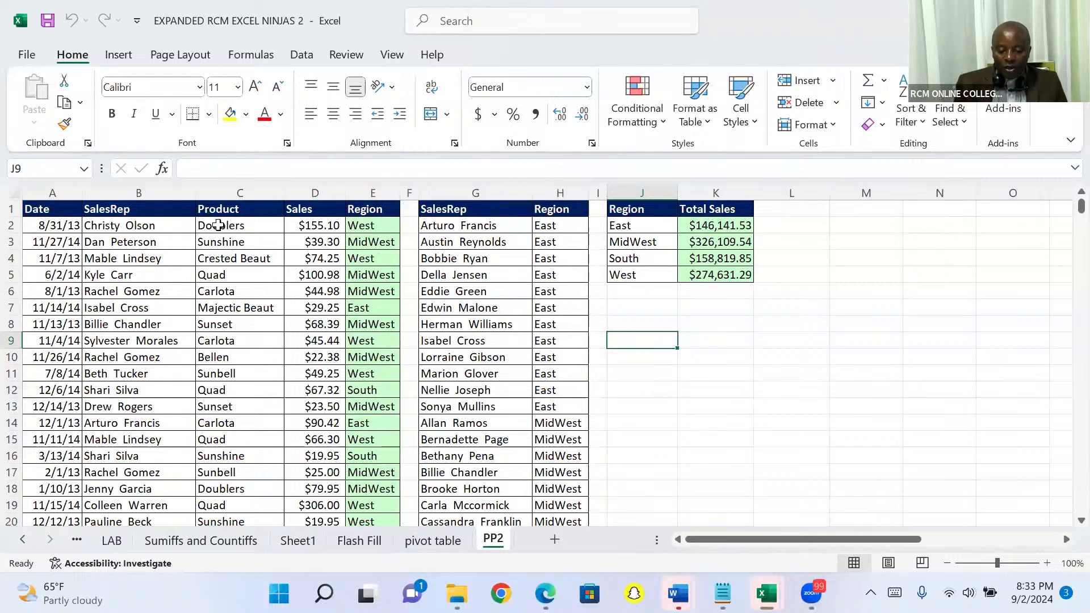
click(217, 225)
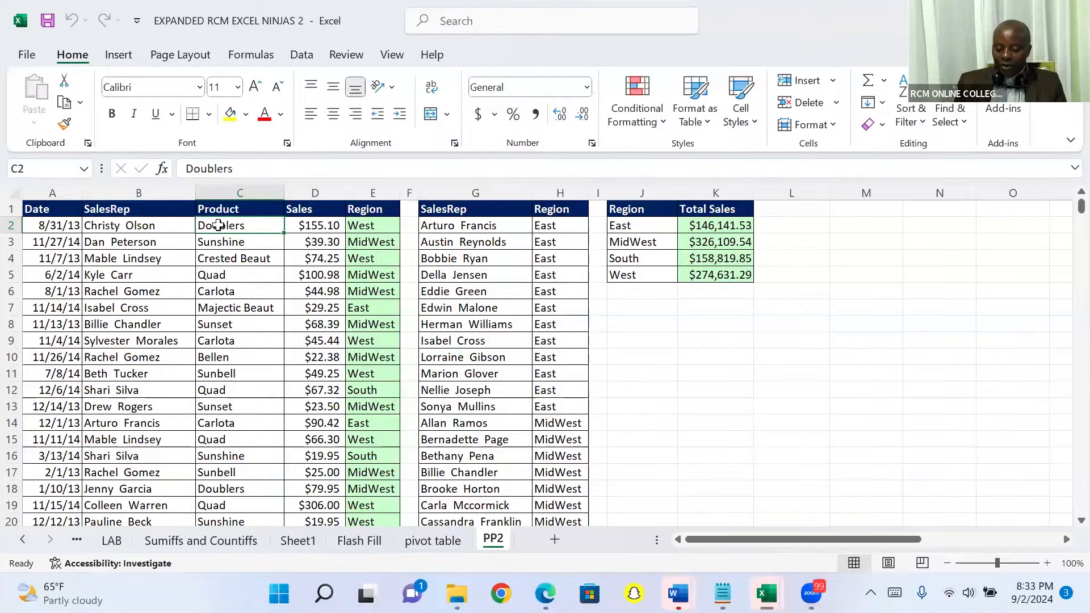
key(Down)
key(Down)
key(Down)
key(Down)
key(Down)
key(Down)
key(Down)
key(Down)
key(Down)
key(Down)
key(Down)
key(Down)
key(Down)
key(Down)
key(Down)
key(Down)
key(Down)
key(Down)
key(Down)
key(Down)
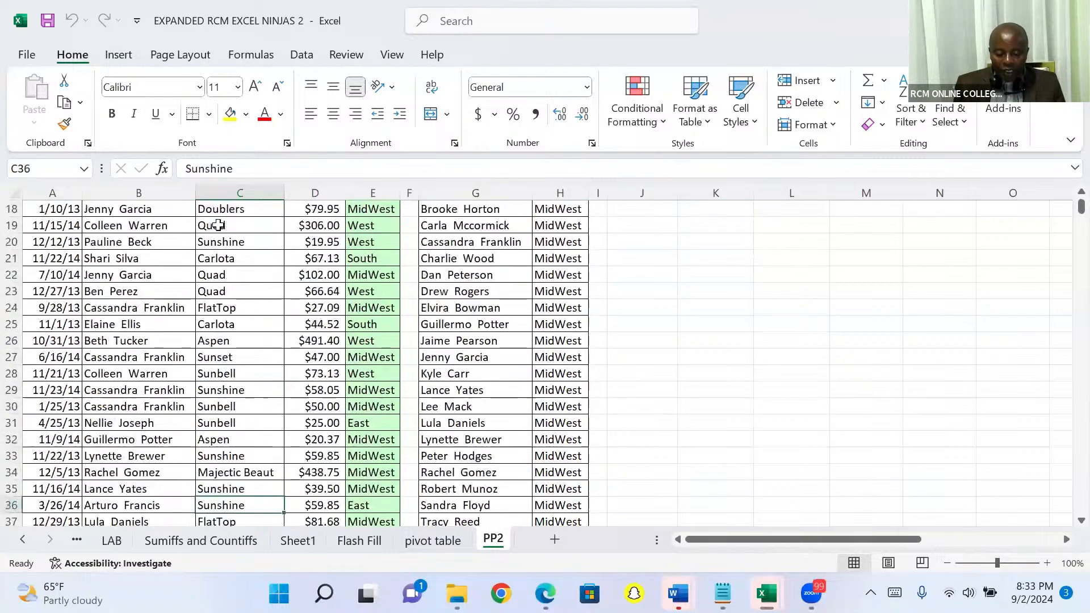
key(Down)
key(Down)
key(Down)
key(Down)
key(Down)
key(Down)
key(Down)
key(Down)
key(Down)
key(Down)
key(Down)
key(Down)
key(Down)
key(Down)
key(Down)
key(Down)
key(Down)
key(Down)
key(Down)
key(Down)
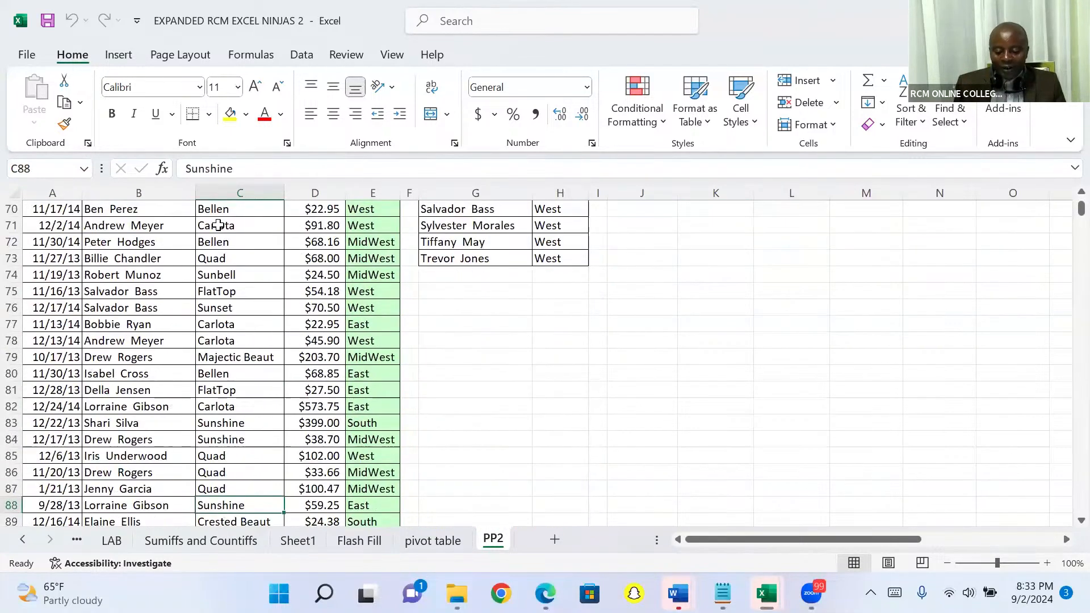
key(Up)
key(Up)
key(Up)
key(Up)
key(Up)
key(Up)
key(Up)
key(Up)
key(Up)
key(Up)
key(Up)
key(Up)
key(Up)
key(Up)
key(Up)
key(Up)
key(Up)
key(Up)
key(Up)
key(Up)
key(Up)
key(Up)
key(Up)
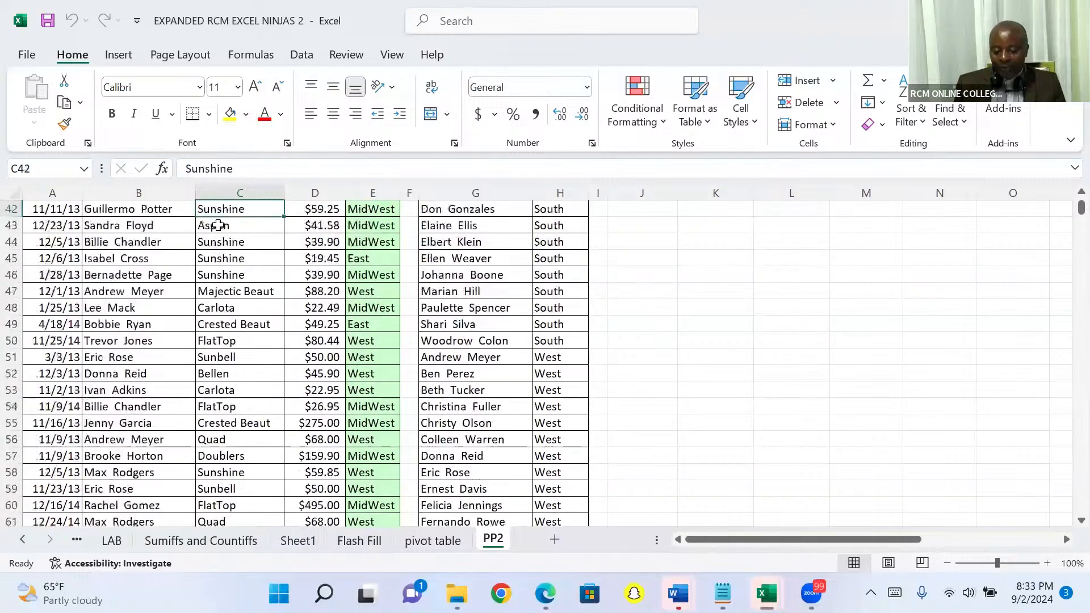
key(Up)
key(Up)
key(Up)
key(Up)
key(Up)
key(Up)
key(Up)
key(Up)
key(Up)
key(Up)
key(Up)
key(Up)
key(Up)
key(Up)
key(Up)
key(Up)
key(Up)
key(Up)
key(Up)
key(Up)
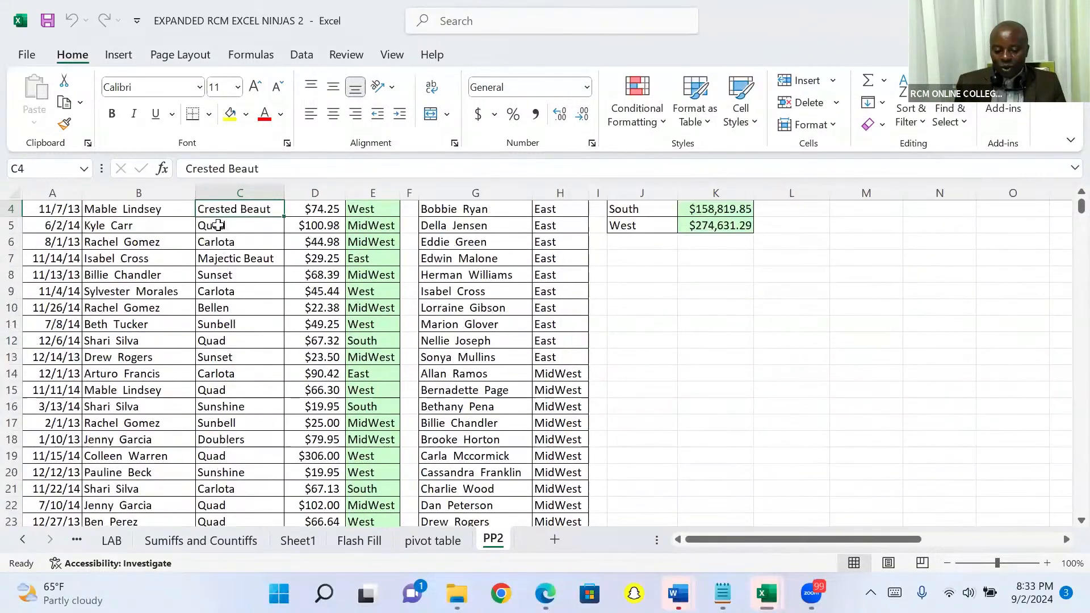
Step: Jump from C2 to the last entry in the Product column and enter the note "ctrl down arrow" in cell J9991
click(226, 229)
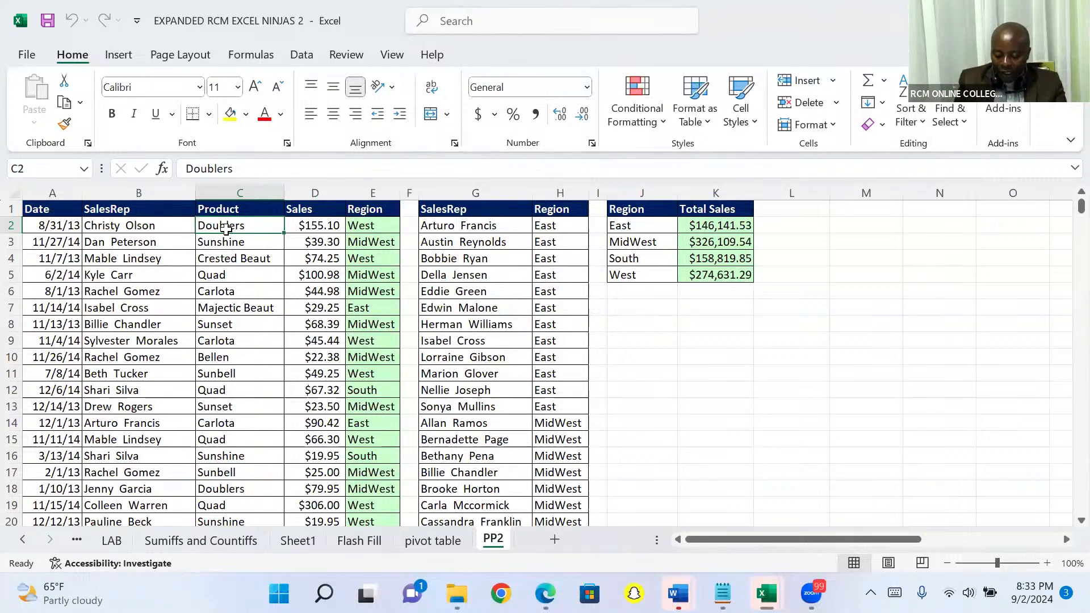
key(ctrl+Down)
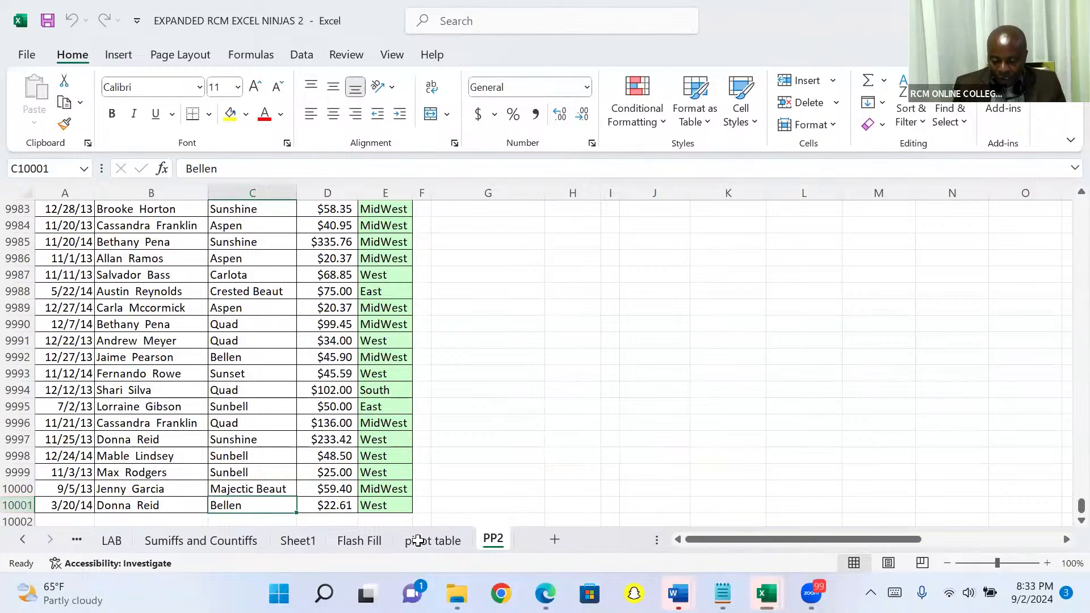
click(650, 339)
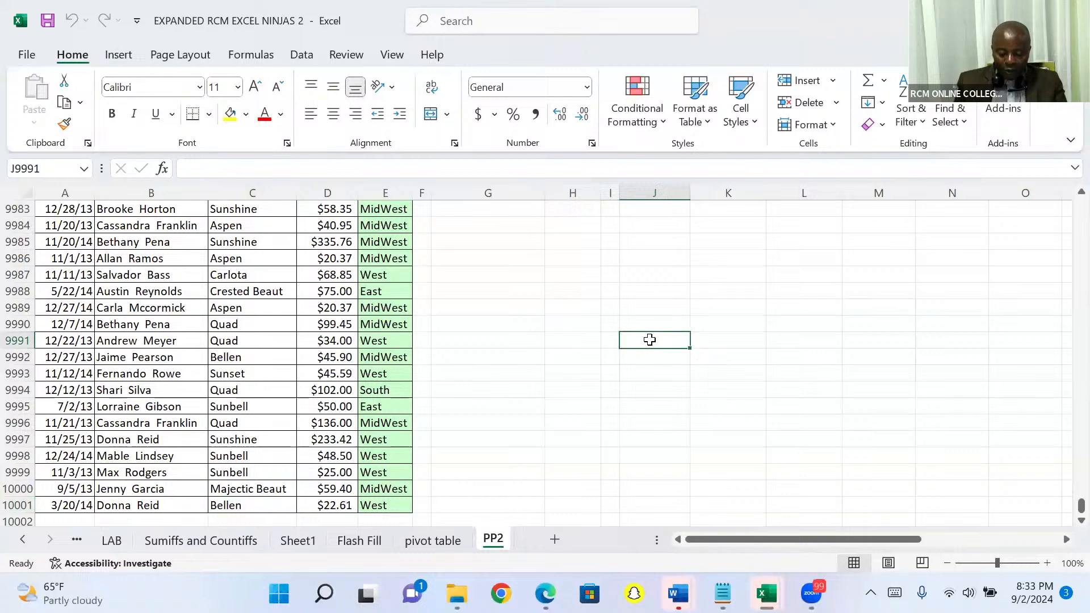
key(ctrl+c)
text(t)
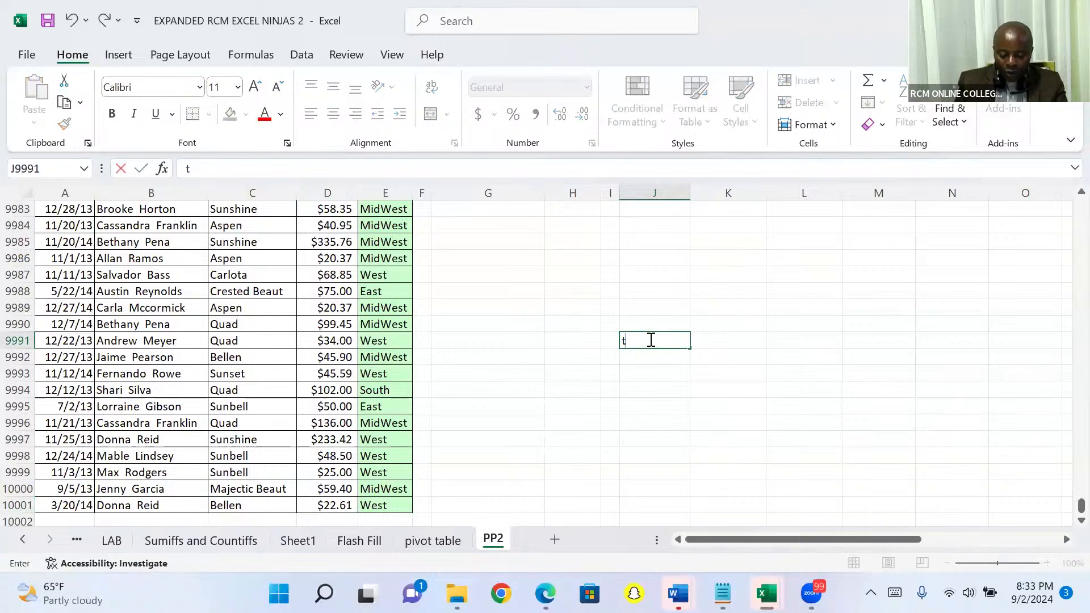
key(BackSpace)
text(ctrl)
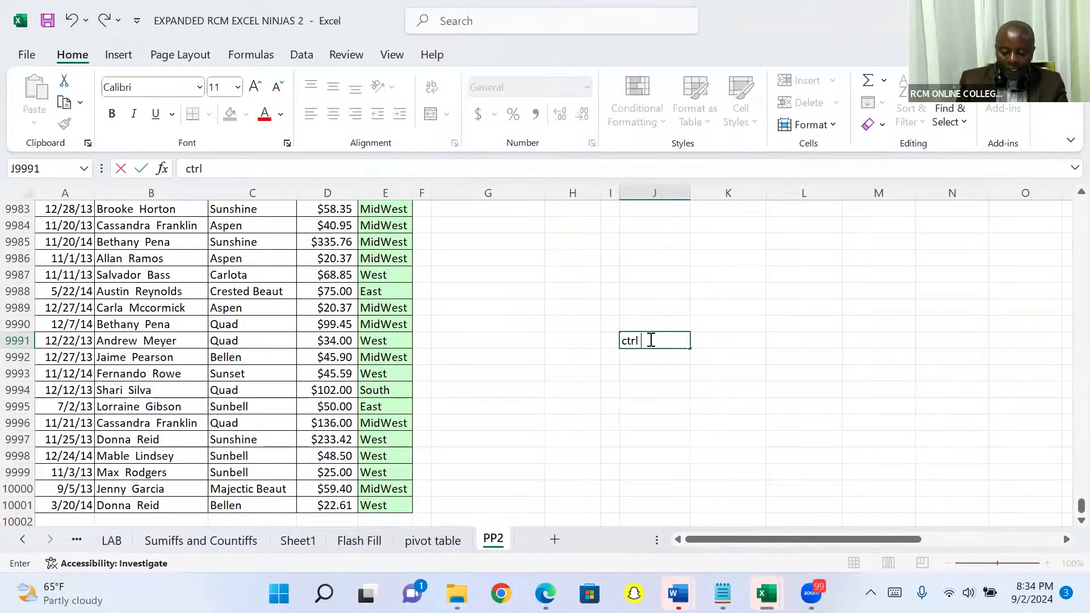
text( down)
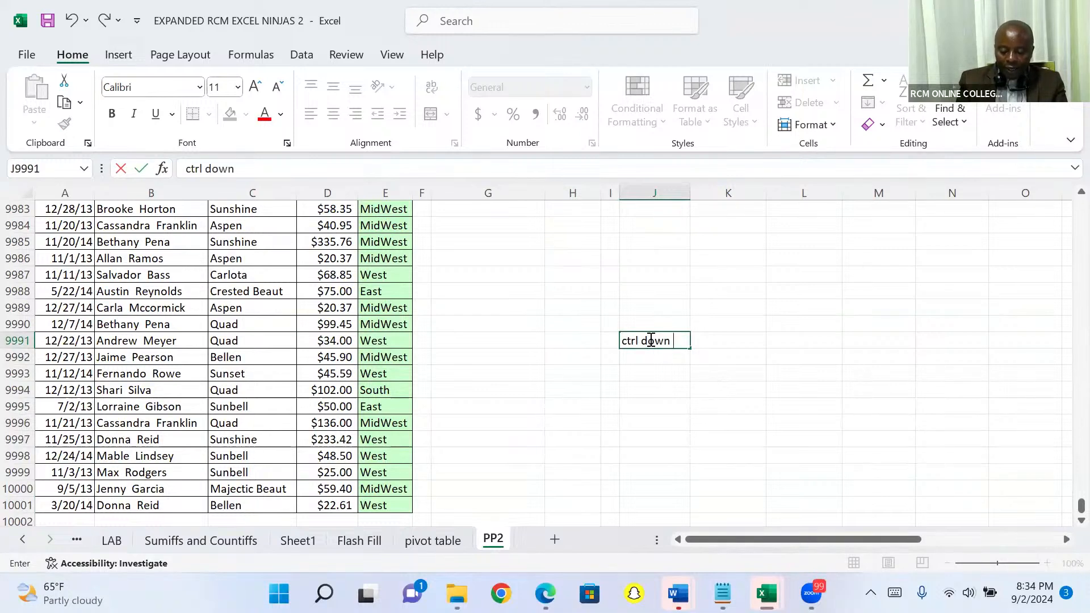
text( arrow)
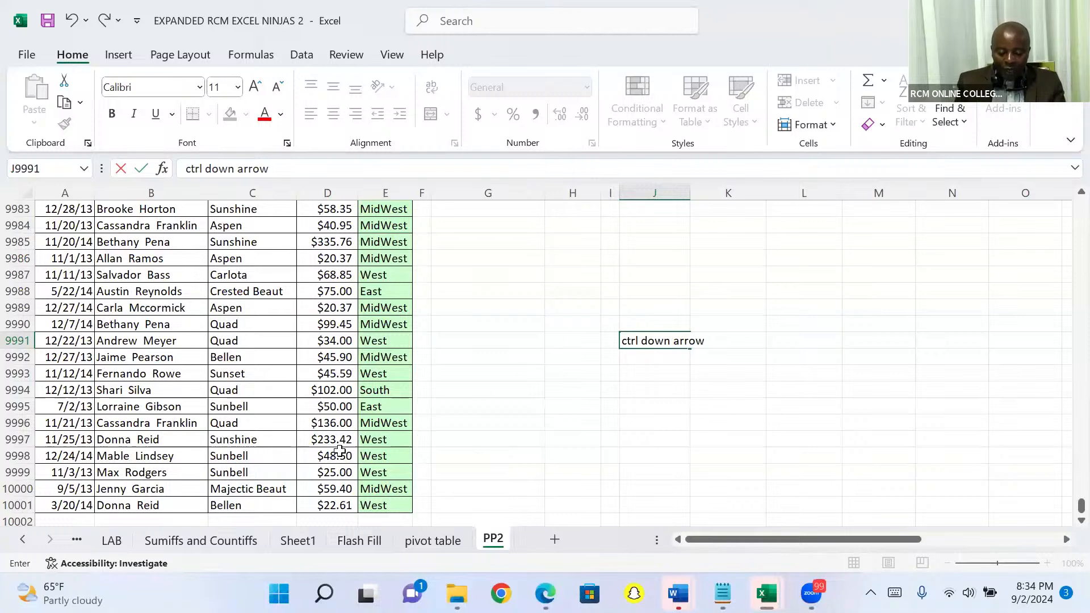
click(518, 357)
Step: Return from the end of the data to the Product header in cell C1
key(Up)
key(Up)
key(Up)
key(Up)
key(Up)
key(Up)
key(Up)
key(Up)
key(Up)
key(Up)
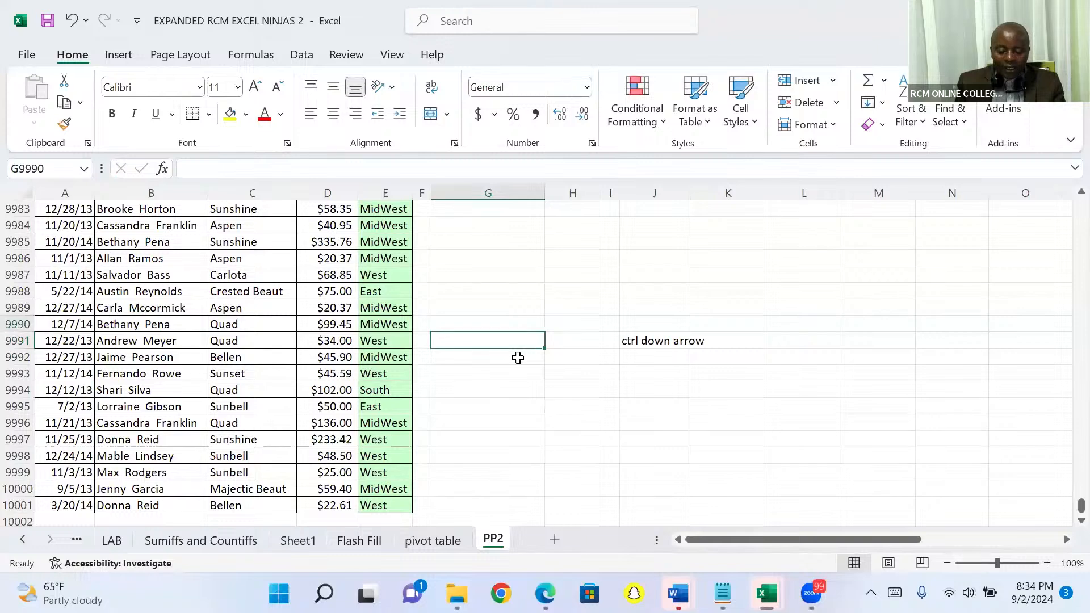
key(Up)
key(Up)
key(Up)
key(Up)
key(Up)
key(Up)
key(Up)
key(Up)
key(Up)
key(Up)
key(Up)
key(Up)
key(Up)
key(Up)
key(Up)
key(Up)
key(Up)
key(Up)
key(Up)
key(Up)
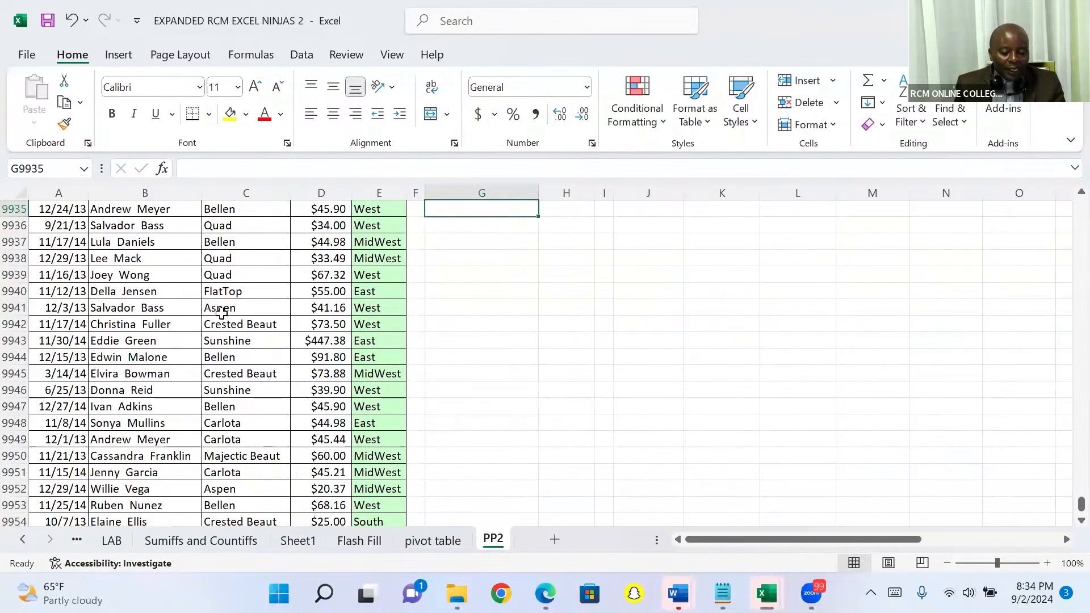
click(222, 313)
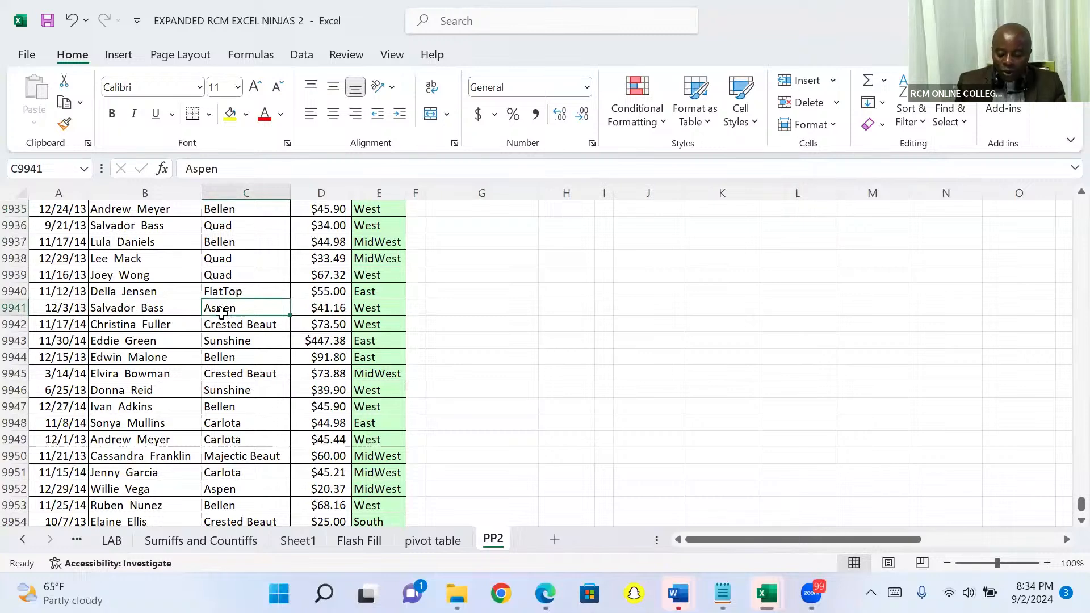
key(ctrl+Up)
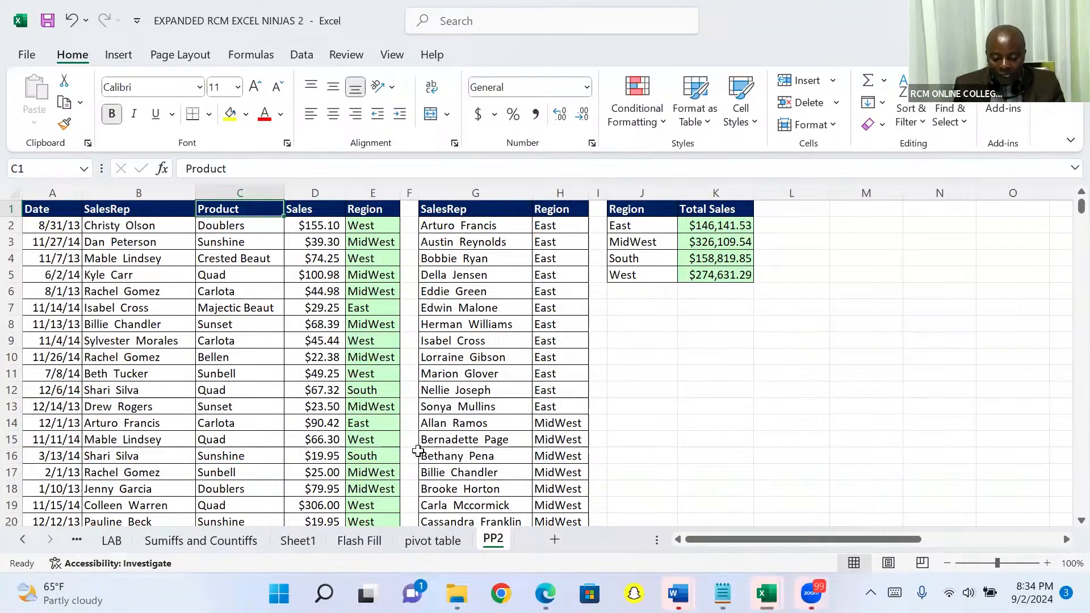
key(ctrl+t)
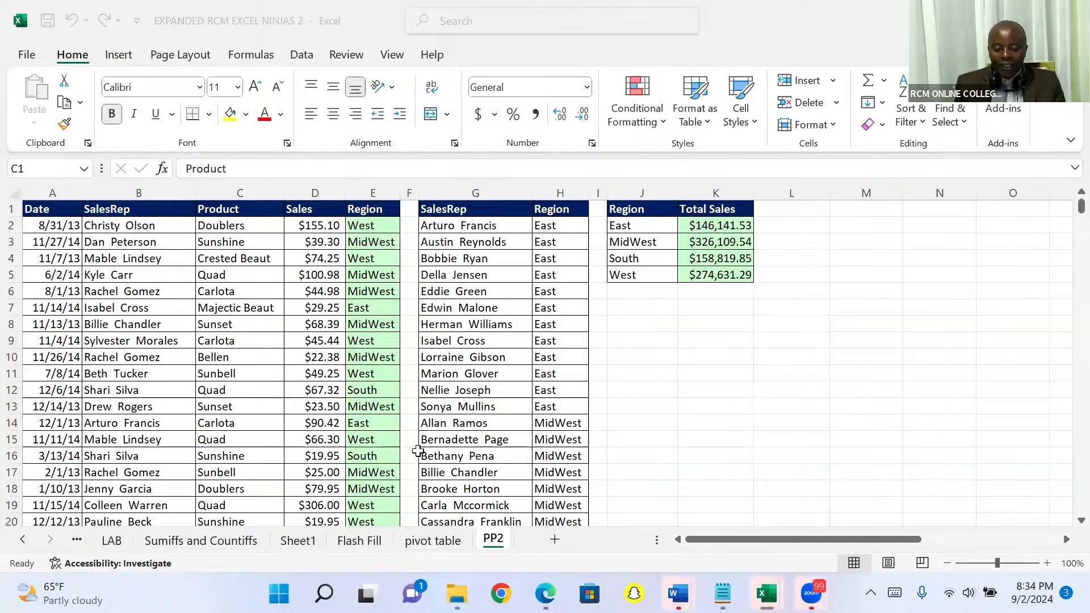
click(303, 346)
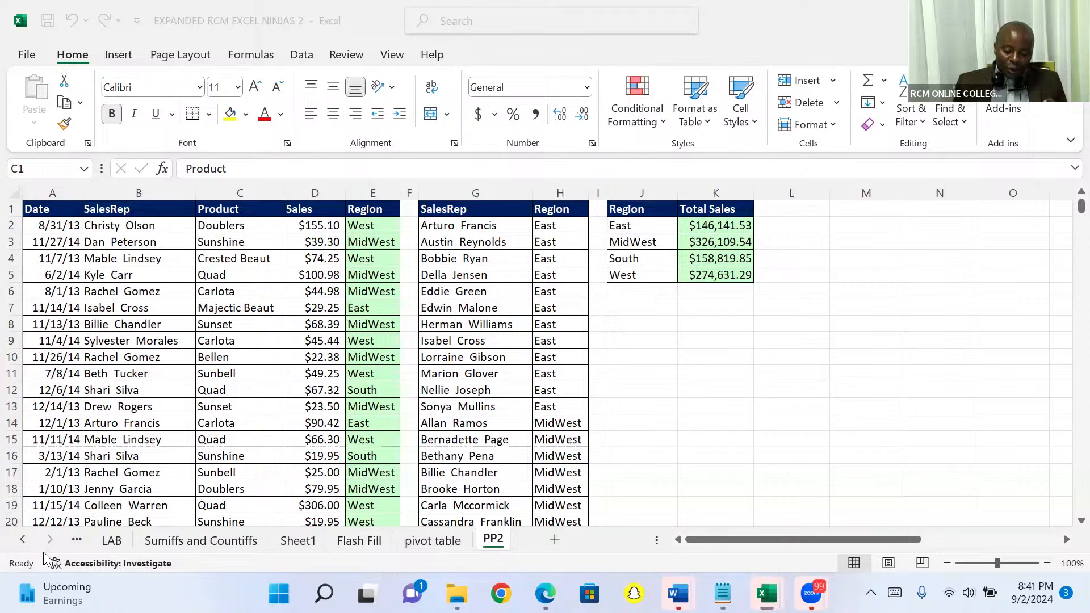
click(246, 215)
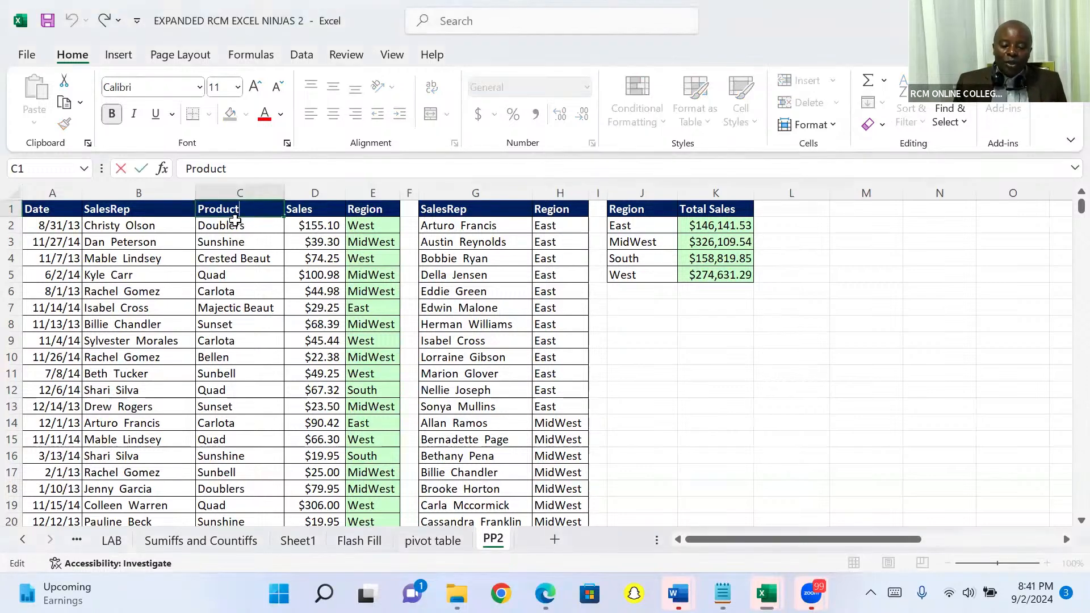
Step: Jump from C2 to the end of the Product column and select the empty cell D10002 below the Sales amounts
click(235, 222)
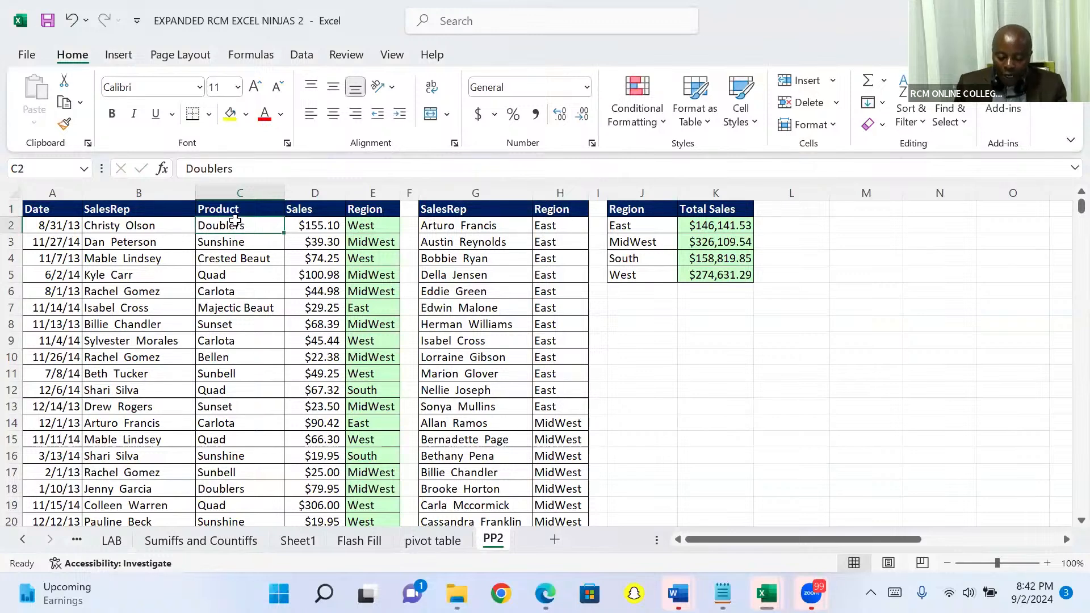
key(ctrl+Down)
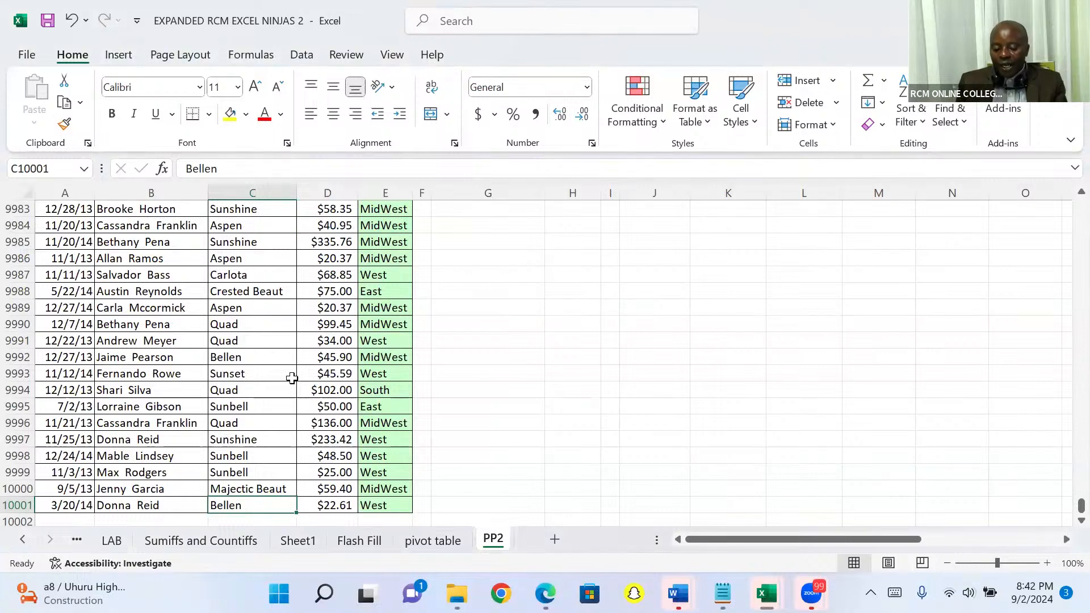
key(Down)
key(Right)
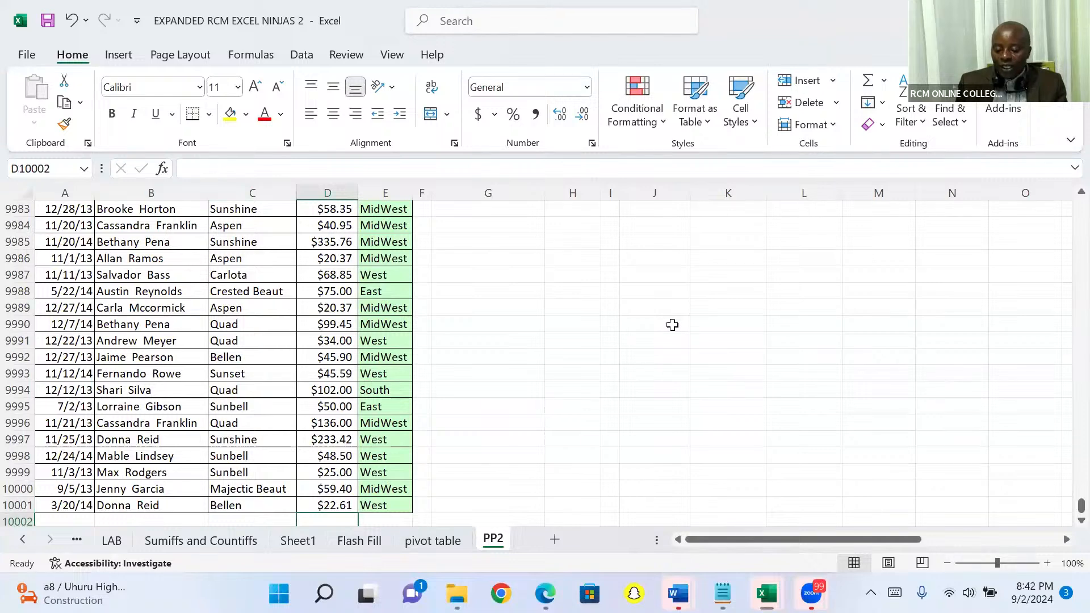
Step: Enter the note "Alt =shortcut for Auto sum" in cell J9990
click(672, 325)
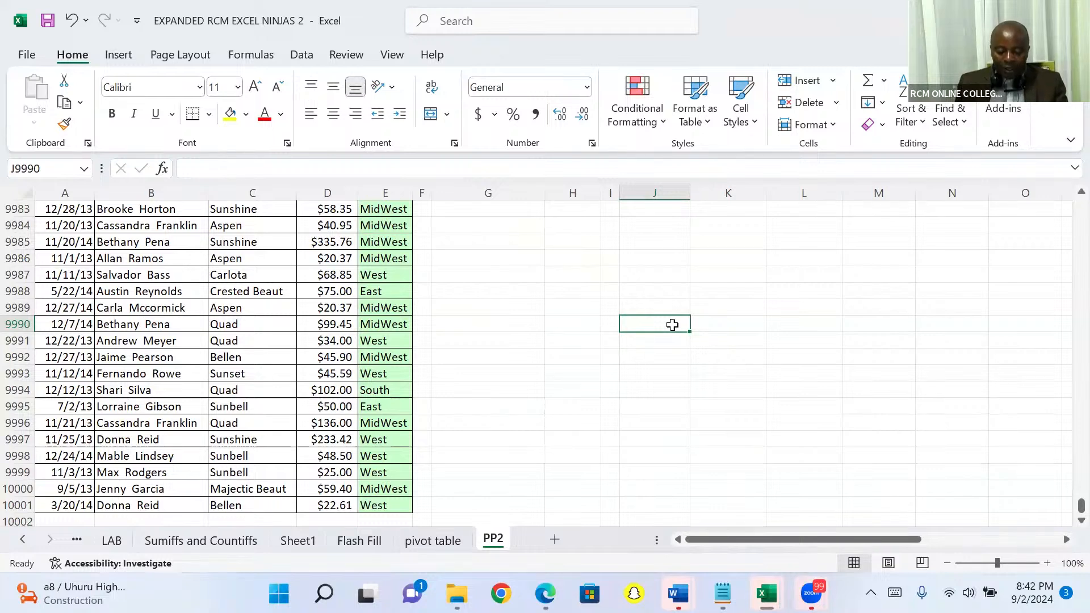
text(Alt =)
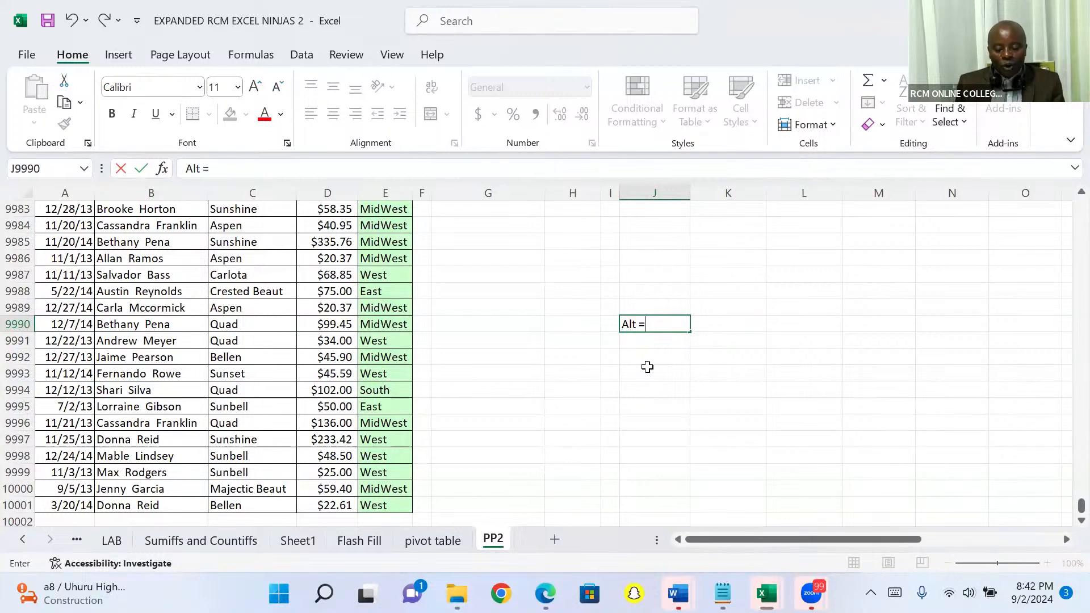
text(s)
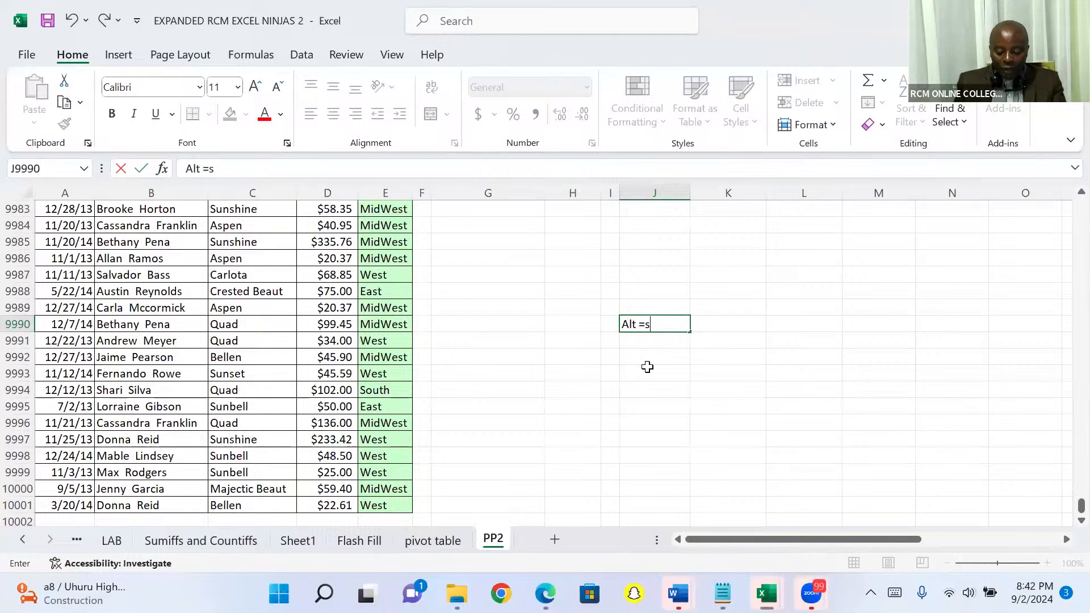
text(ho)
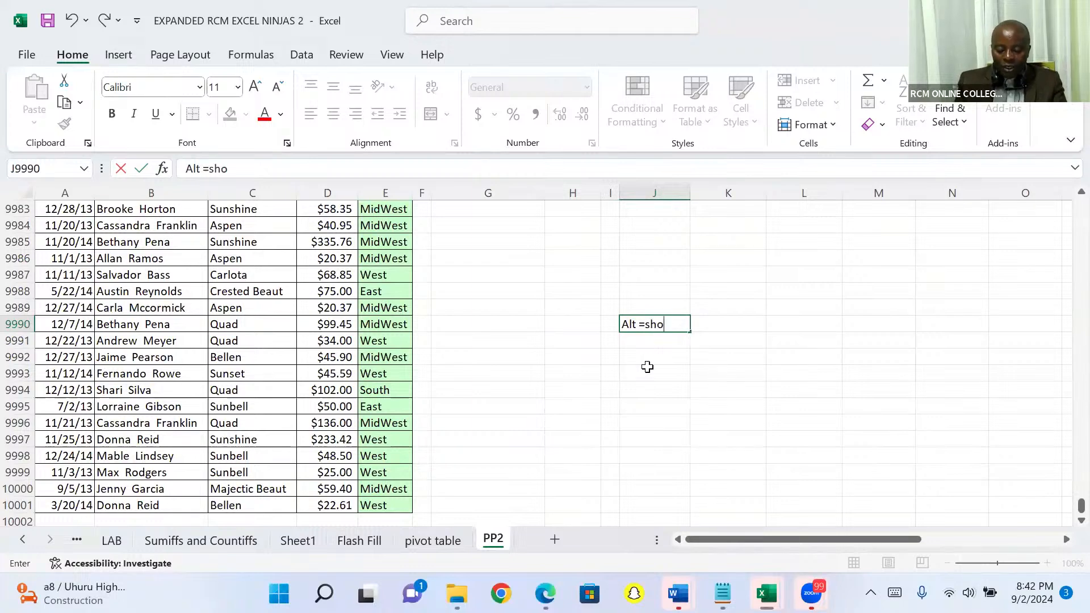
text(rtcut fo)
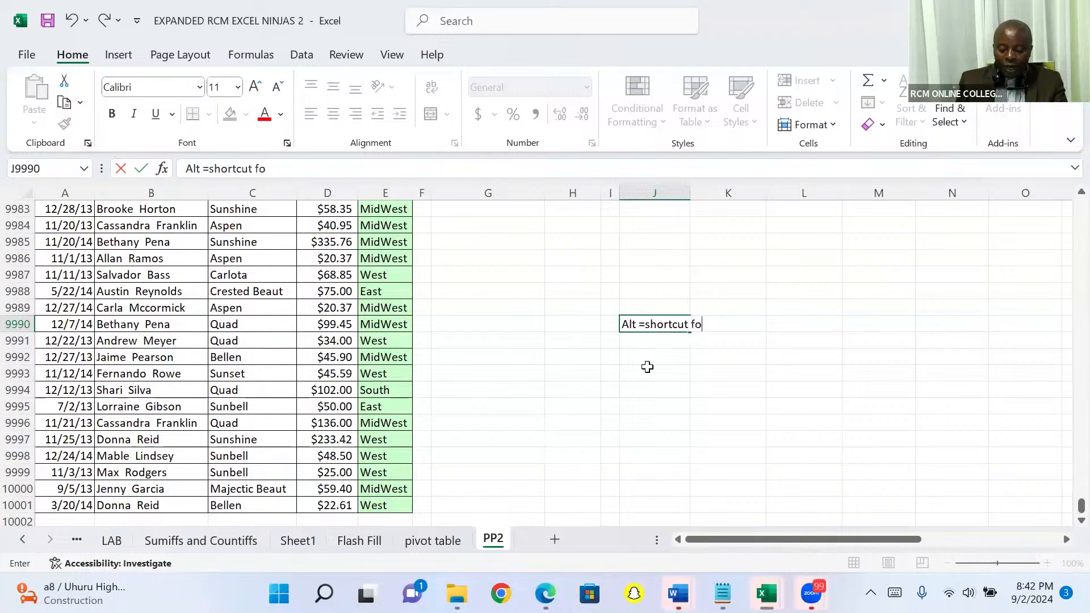
text(r Auto)
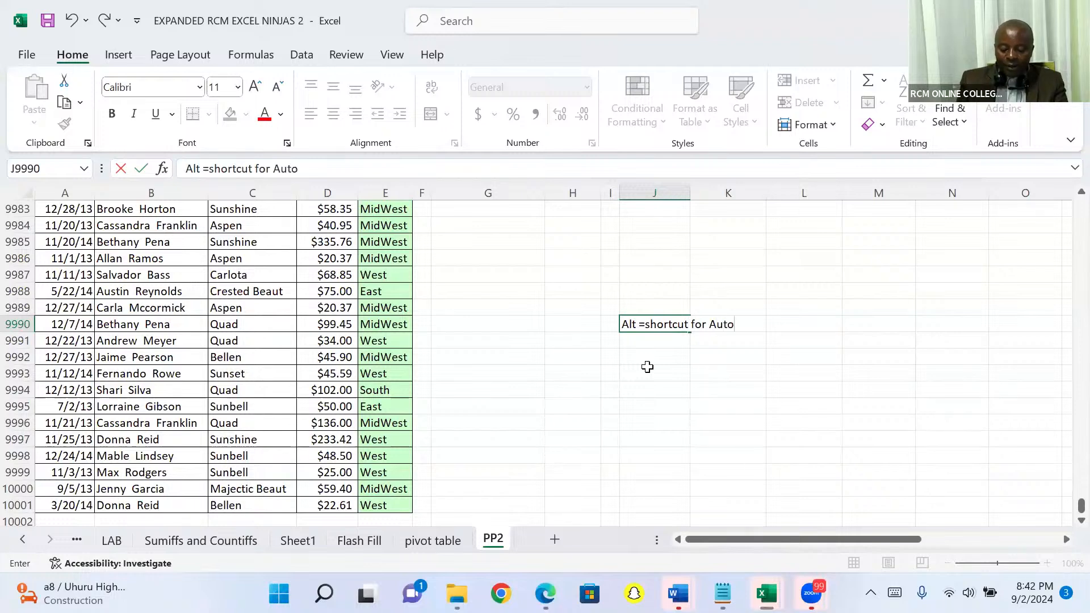
text( sum)
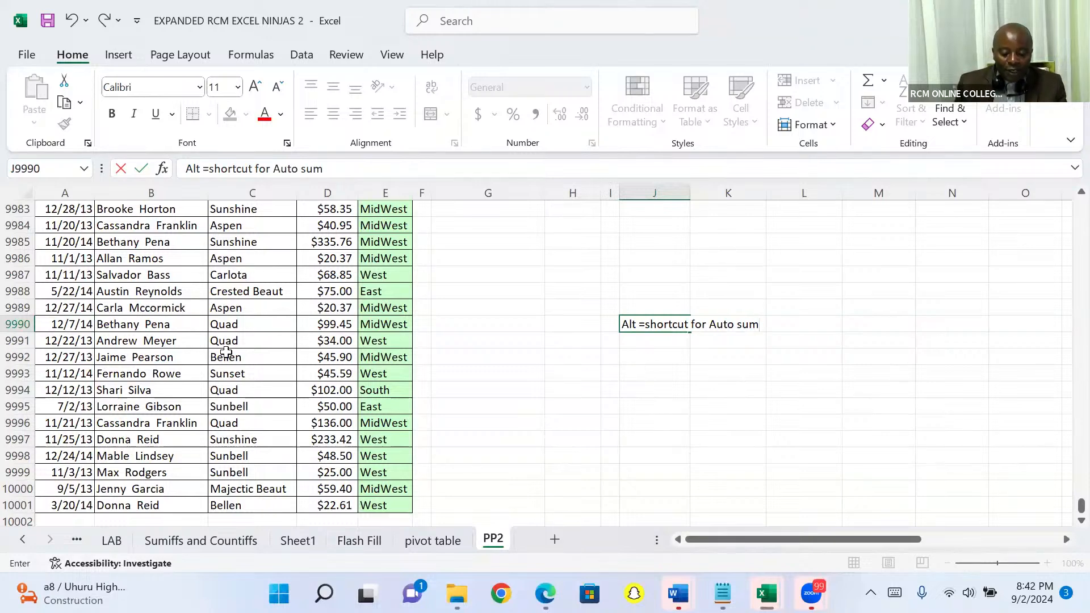
Step: Total the Sales column in cell D10002 with AutoSum over the range D2:D10001
click(328, 520)
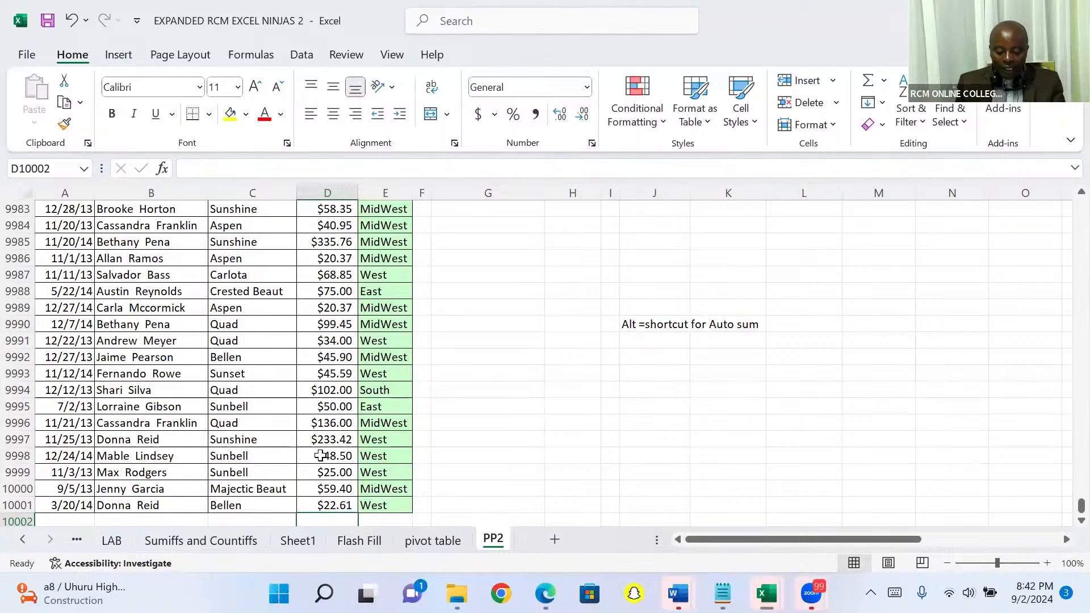
key(alt+equal)
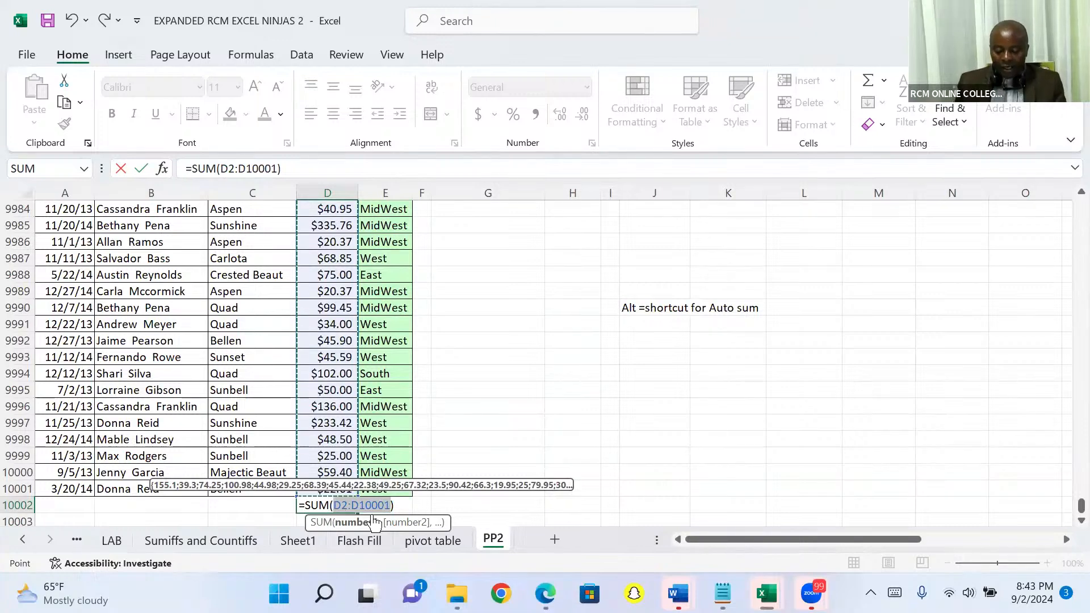
key(Return)
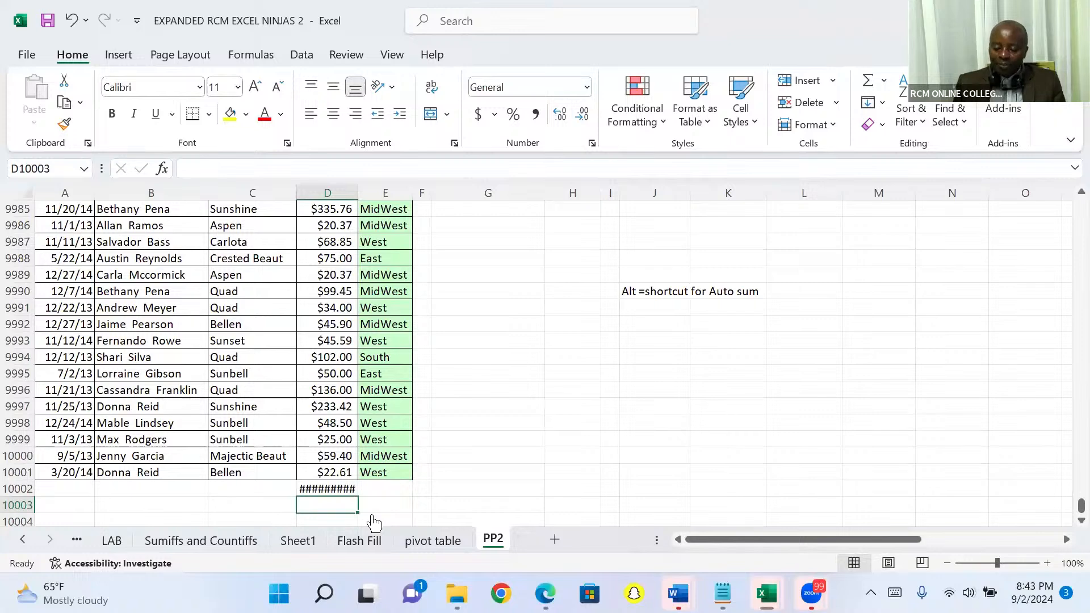
Step: Enter the sample texts "qwertyuiiiigtrd", "qwertdresartttt" and "tryrewryuuuiiihtrs" in cells M9988, N9988 and O9988
click(897, 263)
text(q)
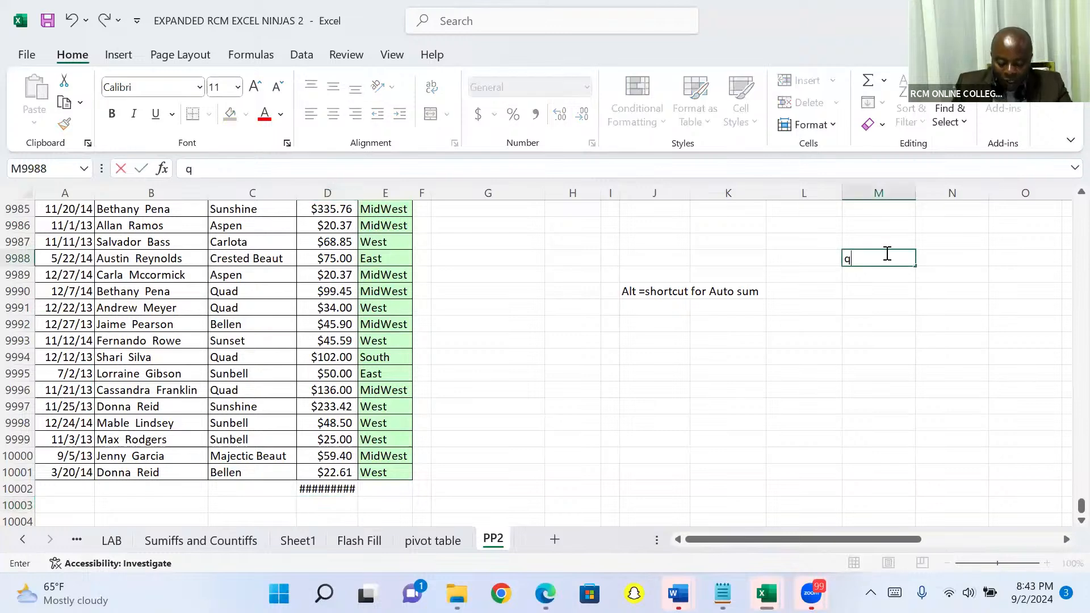
text(wertyuiiiigtrd)
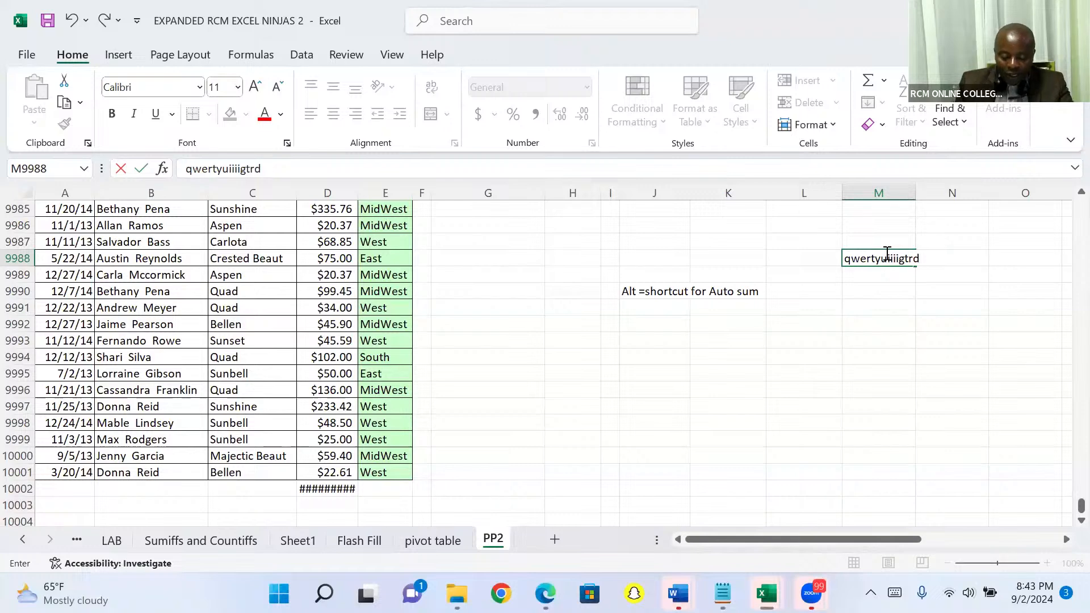
key(Tab)
text(qwer)
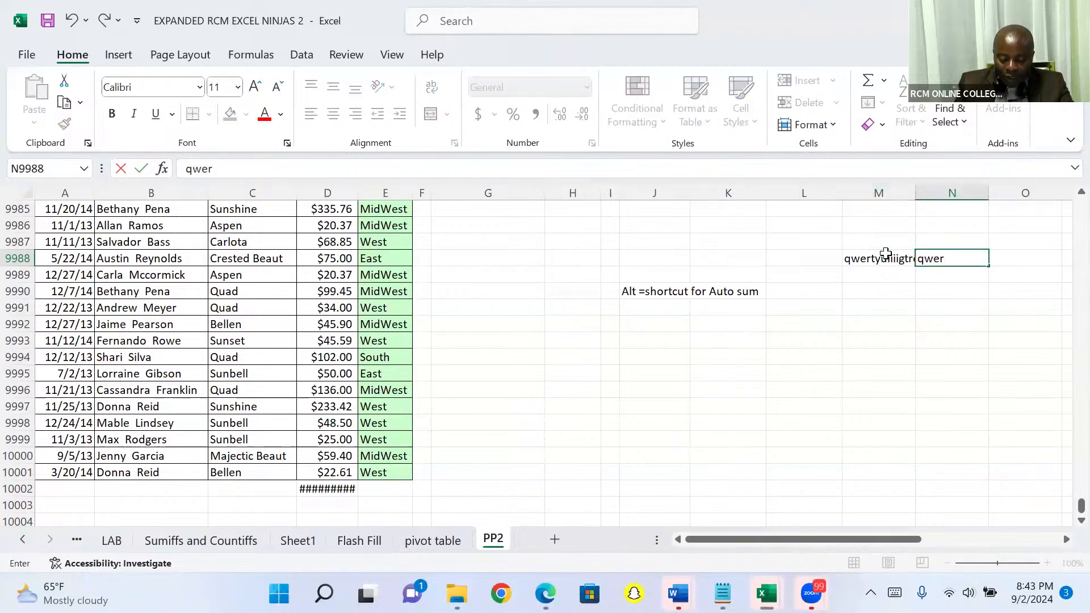
text(tdresa)
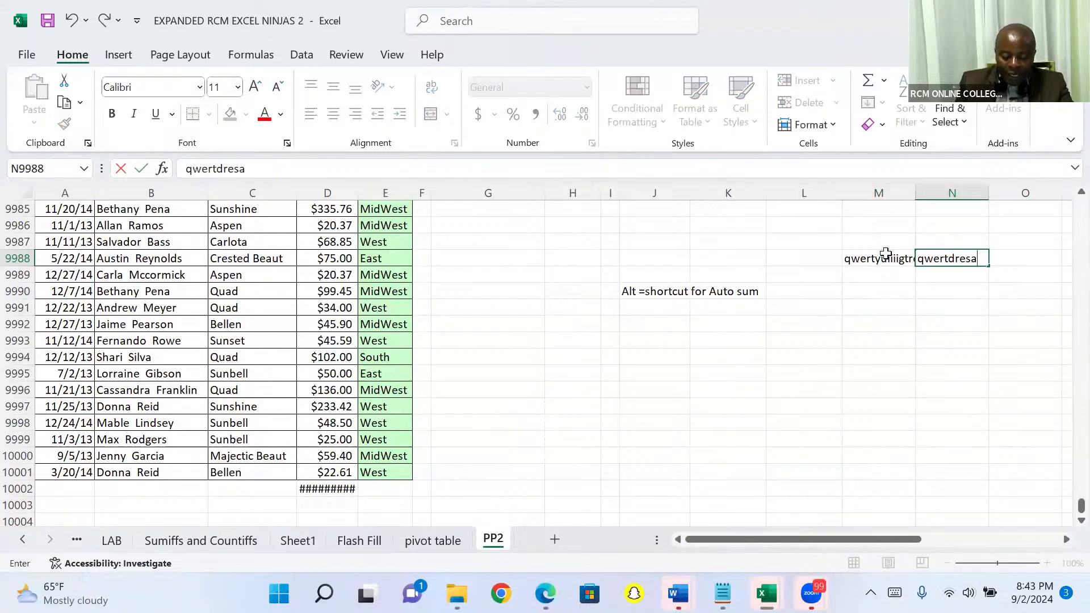
text(rtttt)
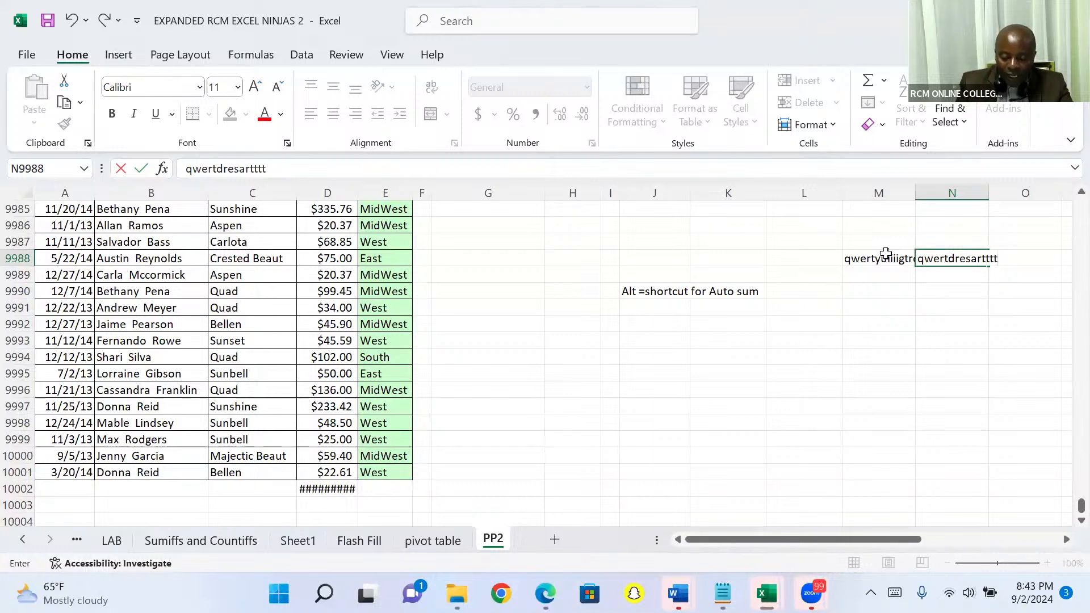
key(Tab)
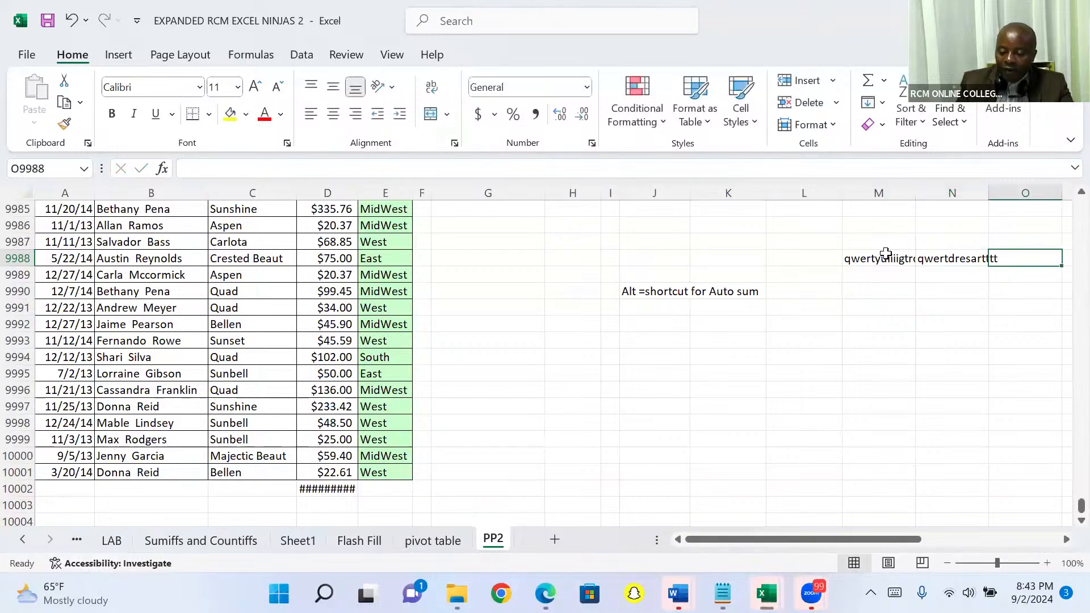
text(try)
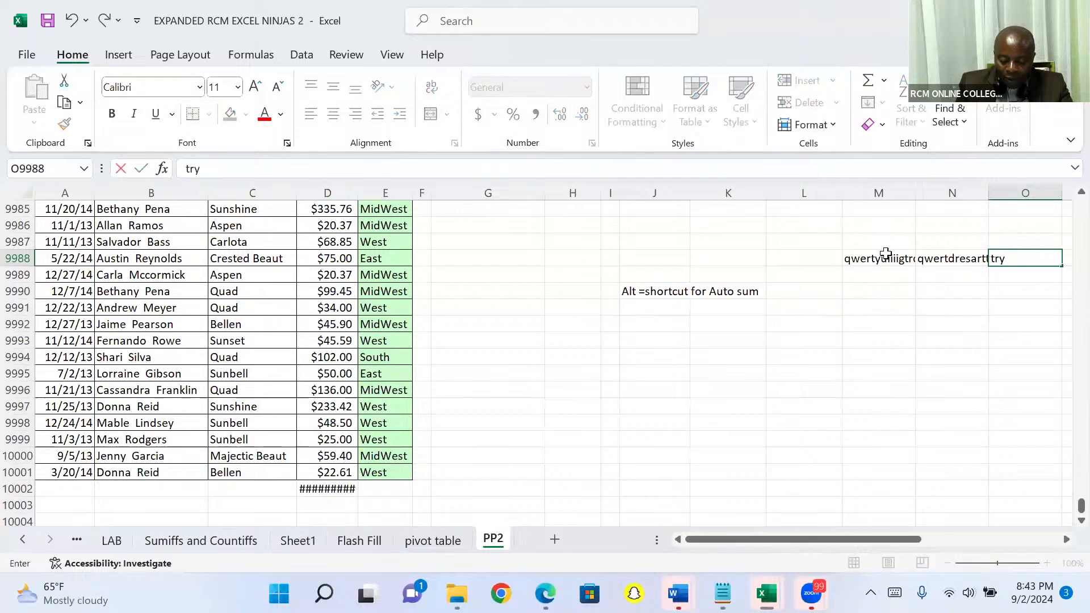
text(rewryuuuiiihtrs)
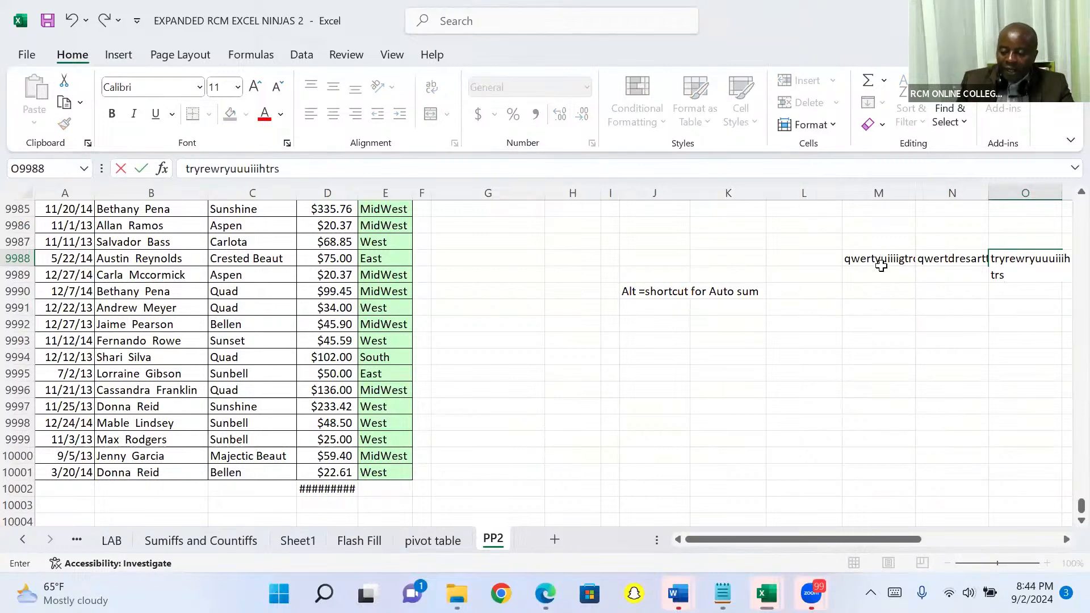
click(879, 275)
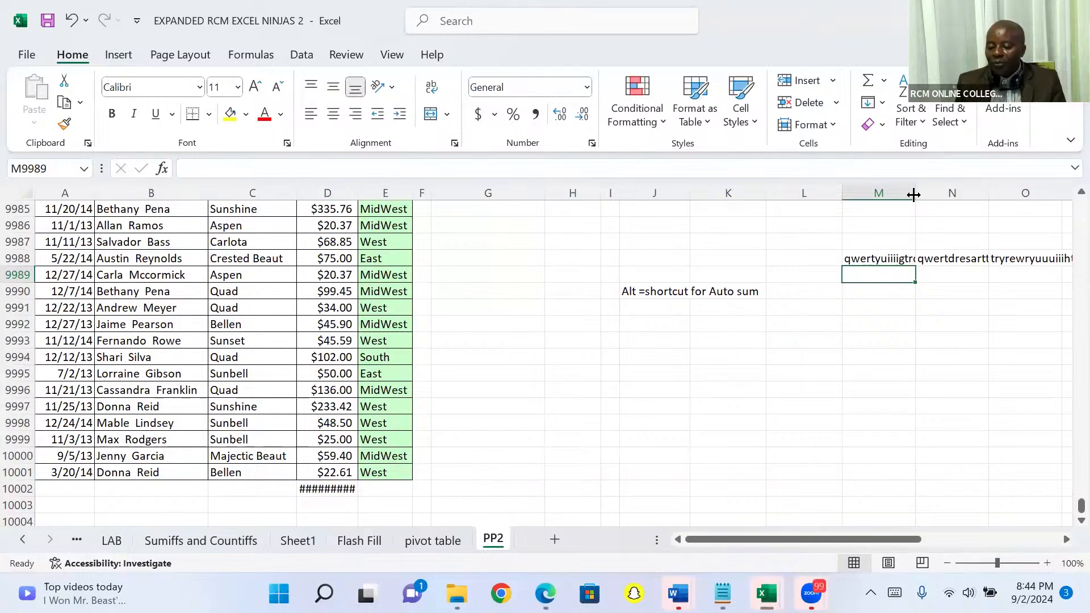
Step: Widen column M manually until the sample text in M9988 fits, and narrow it again so the text is cut off
drag(913, 194, 941, 193)
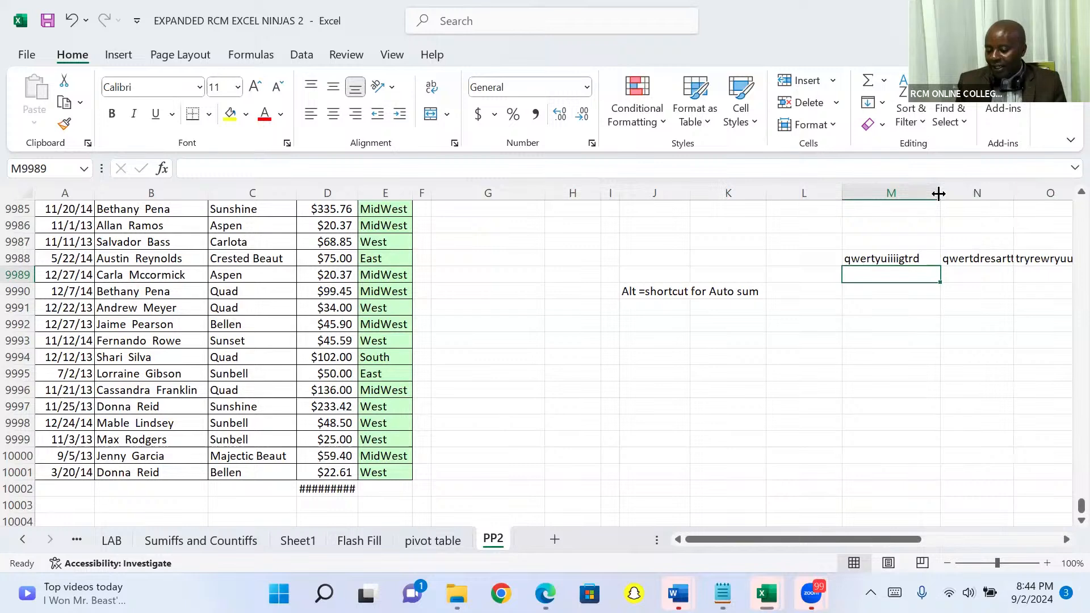
drag(938, 194, 901, 199)
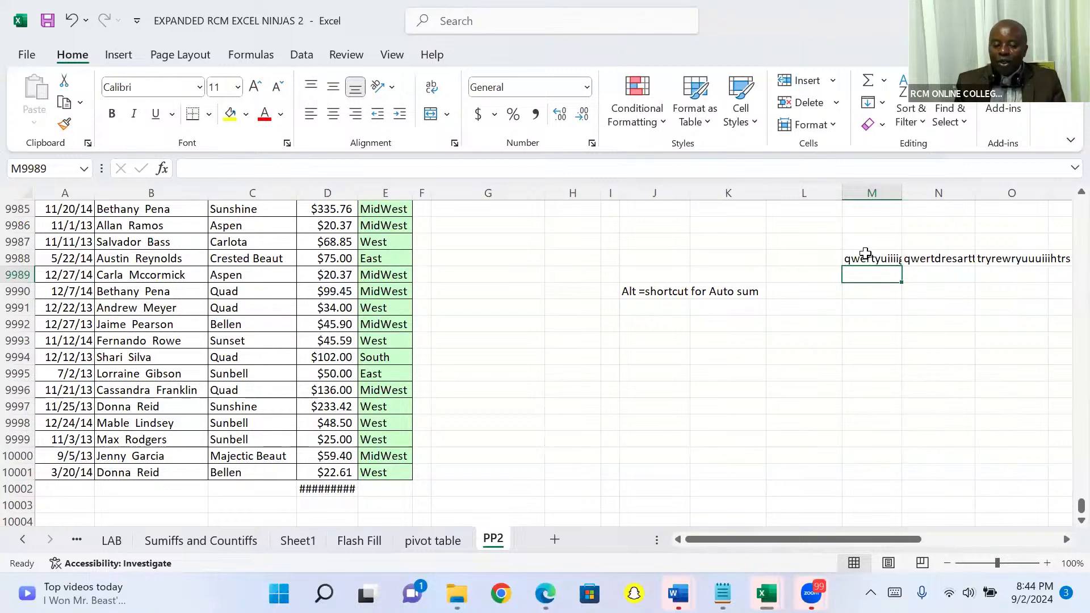
Step: Try AutoFit on all columns of the sheet, undo the resizing, and deselect the sheet by selecting cell K9991
click(25, 194)
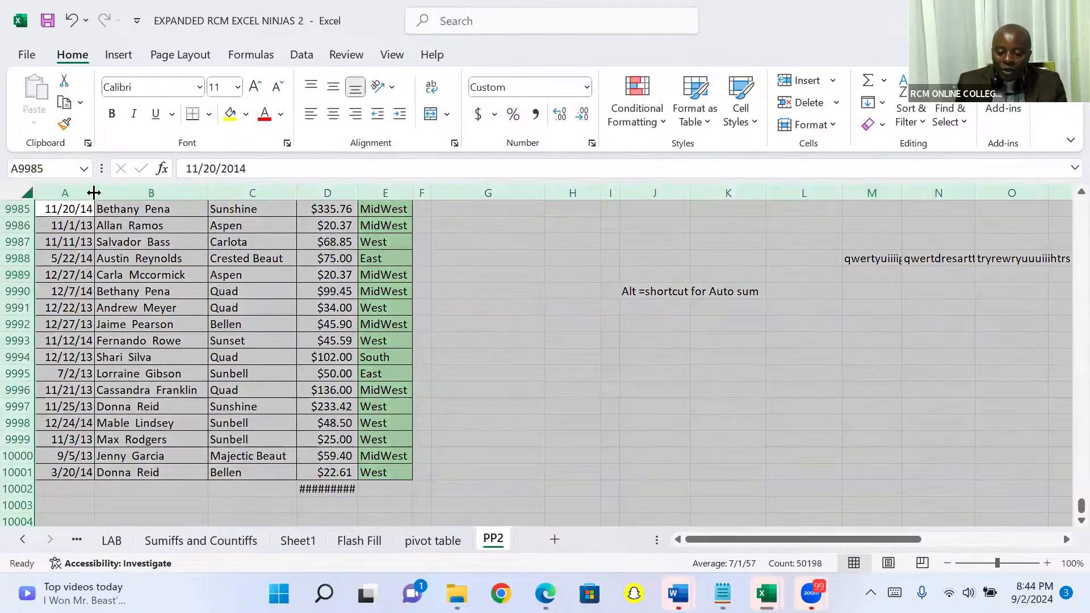
double_click(208, 192)
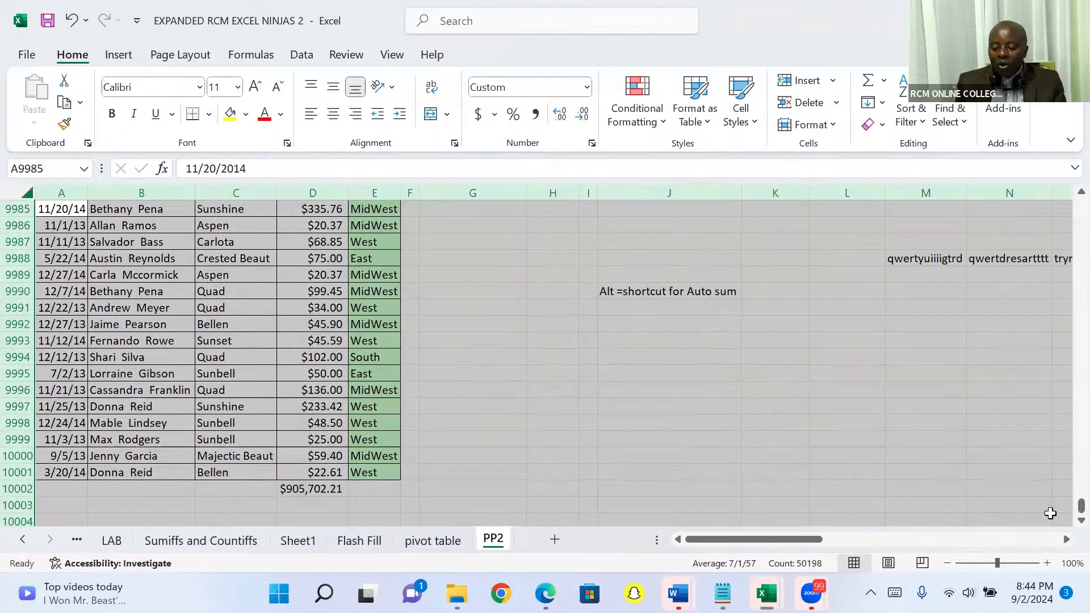
click(1066, 539)
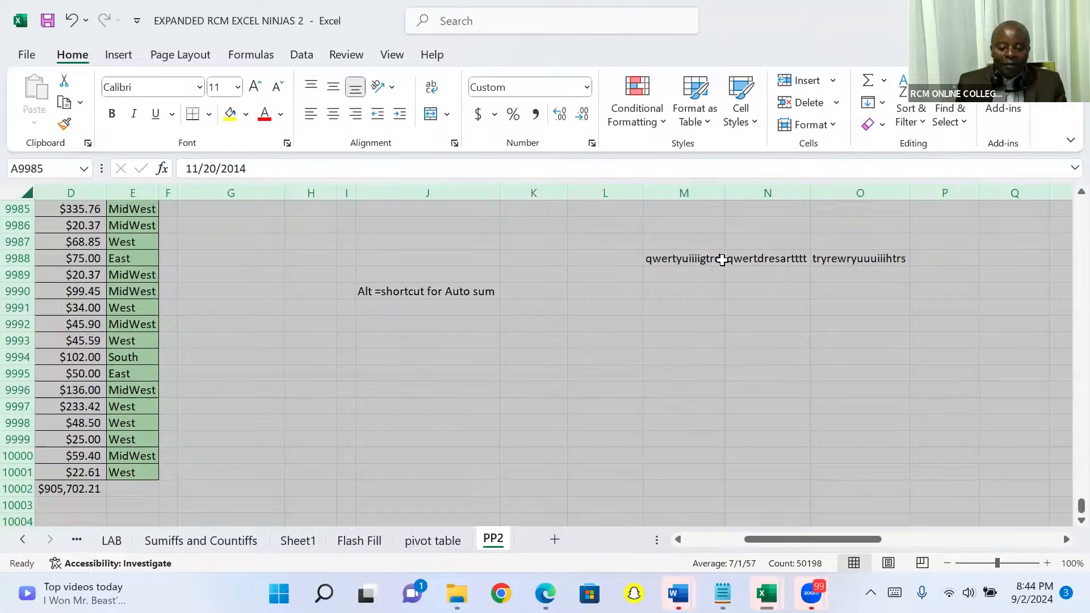
scroll(722, 258, left, 3)
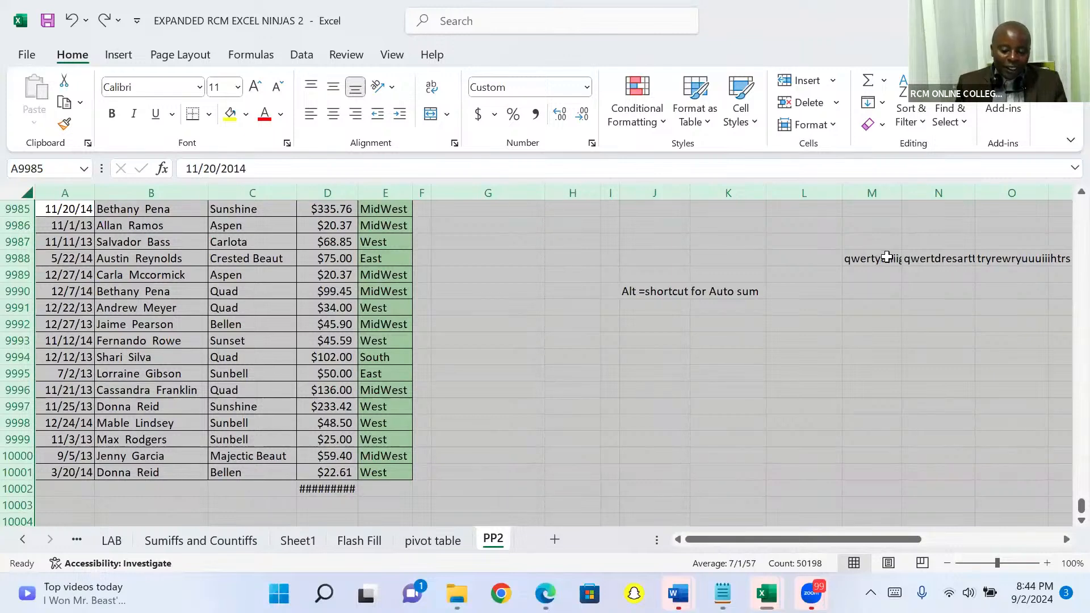
click(748, 311)
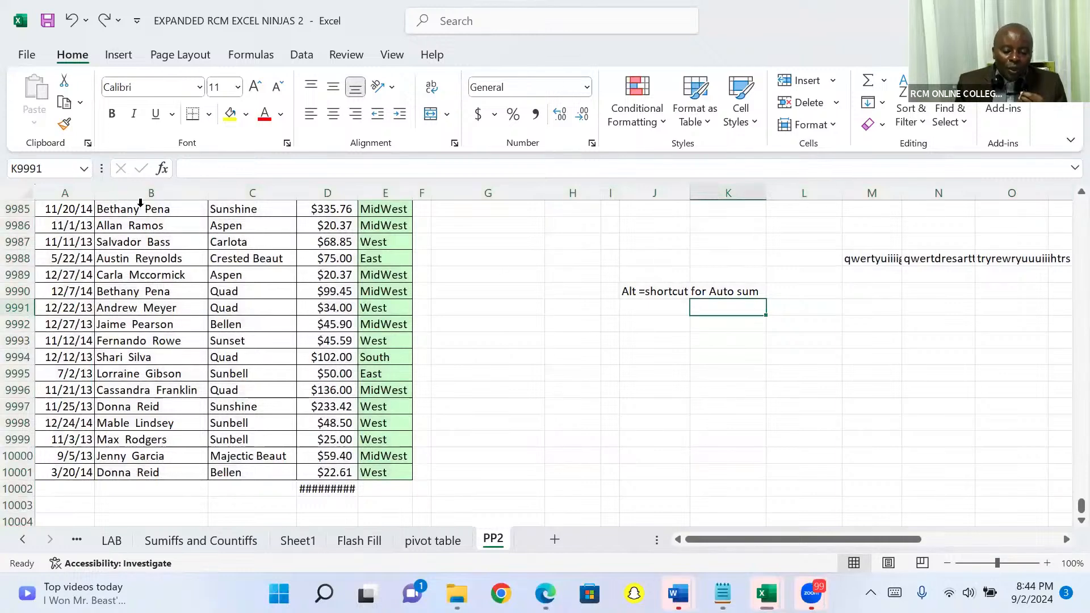
Step: Select the entire sheet and AutoFit the width of every column to its contents
click(25, 197)
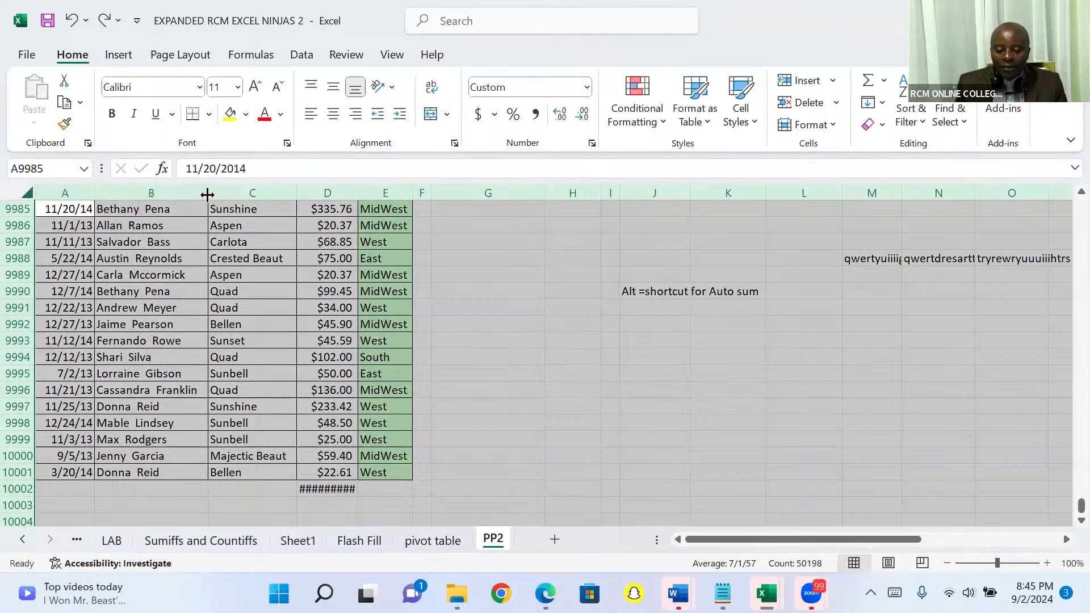
double_click(296, 190)
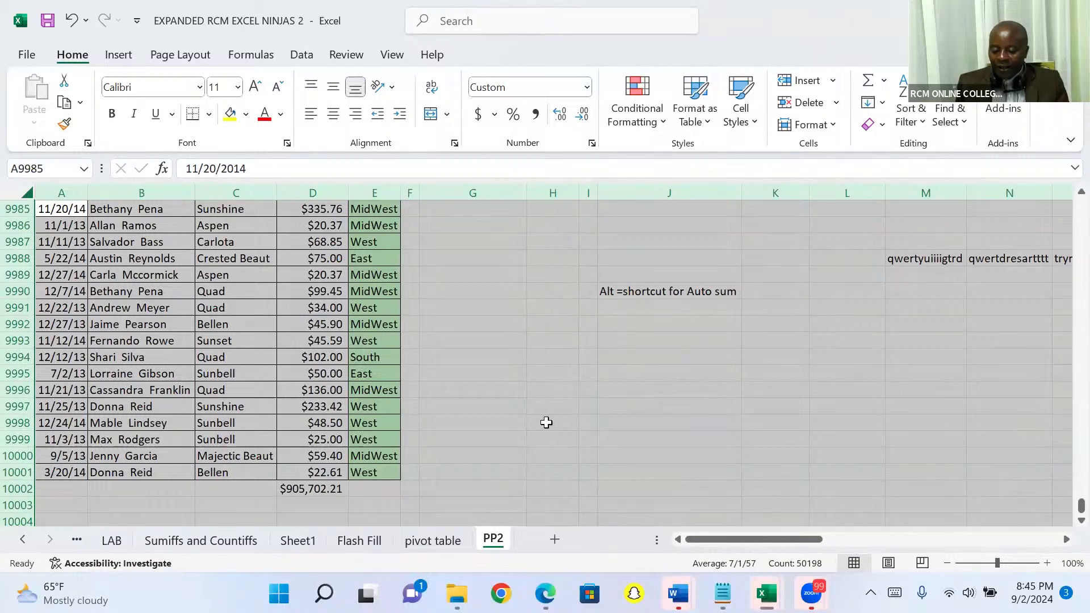
Step: Start creating a table from the selected sheet
key(ctrl+t)
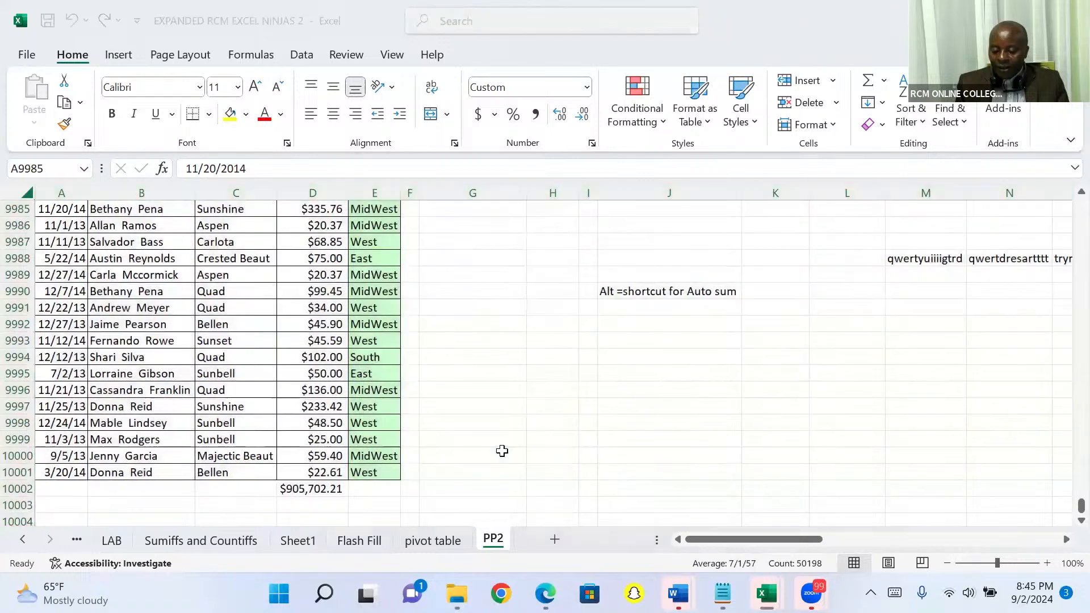
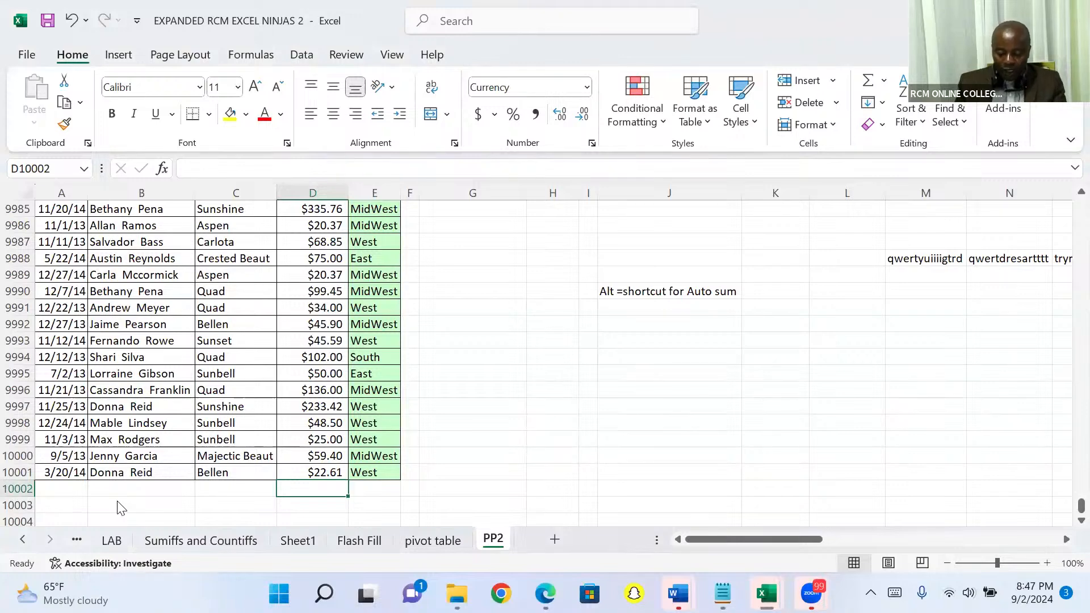
Step: Total the Sales column in D10002 with AutoSum, and delete the total again
key(alt+equal)
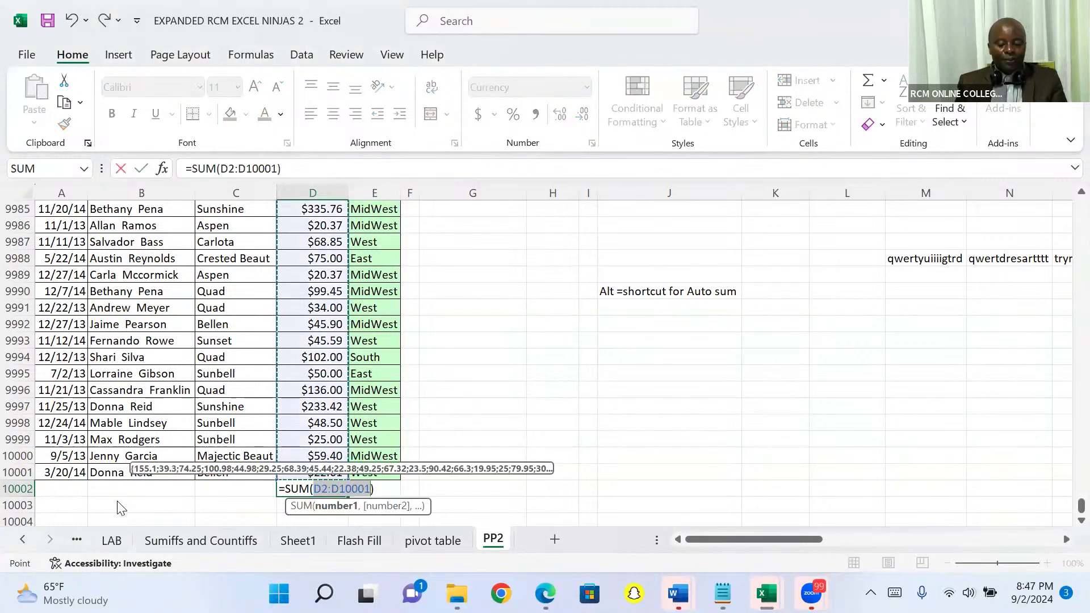
key(Return)
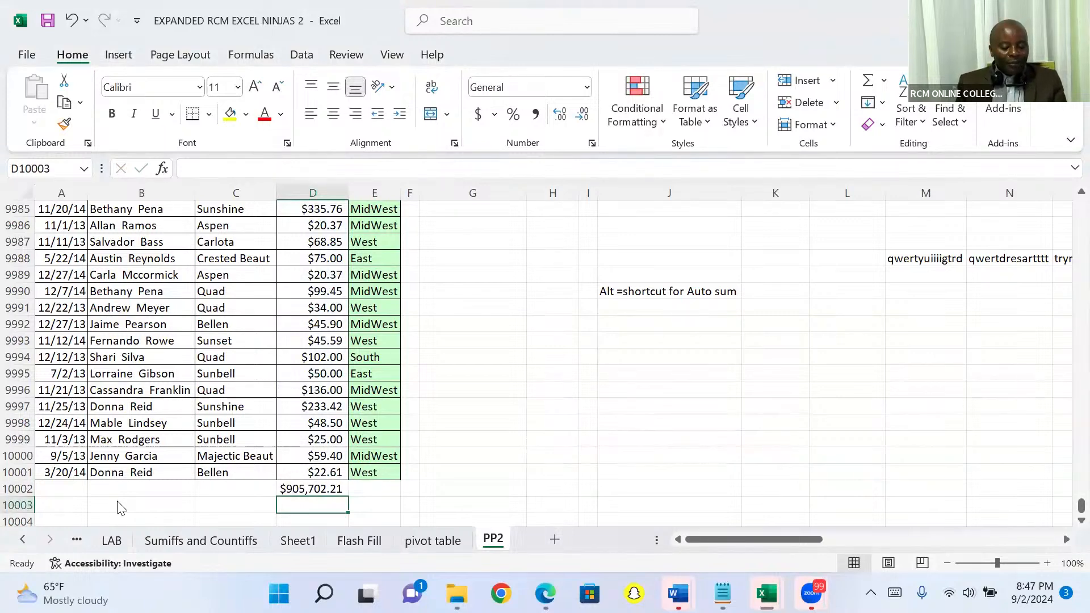
key(Up)
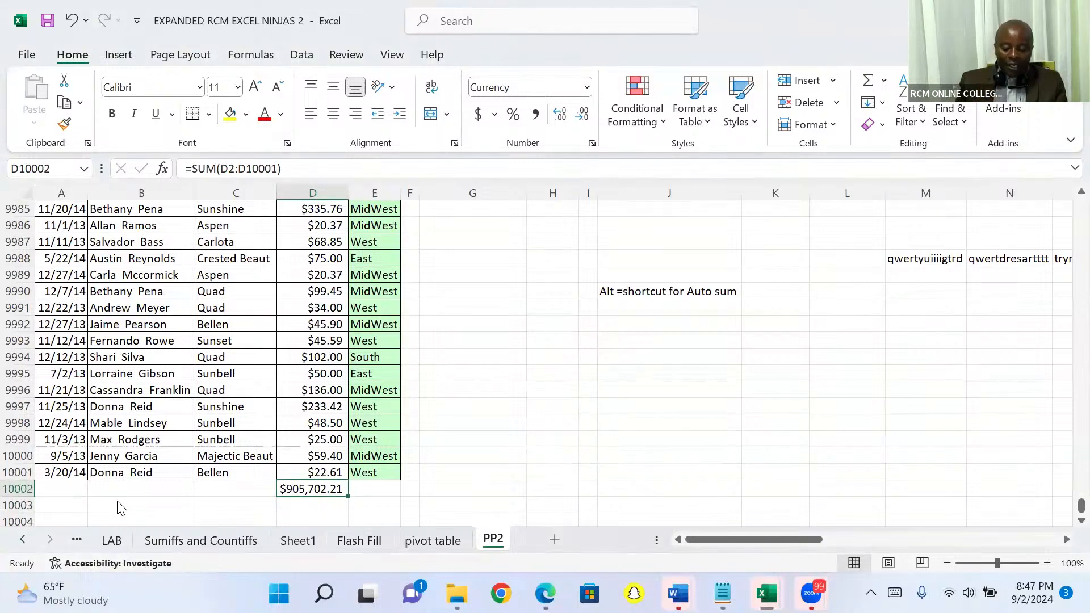
key(Delete)
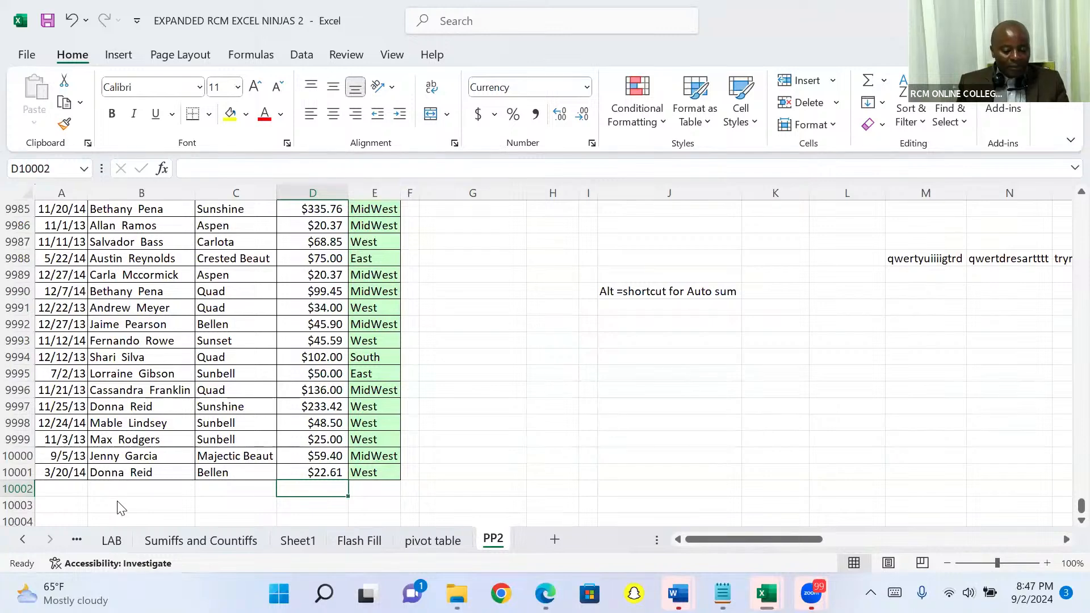
Step: Jump to the top of the Sales column and select cell B7 inside the sales data
key(Up)
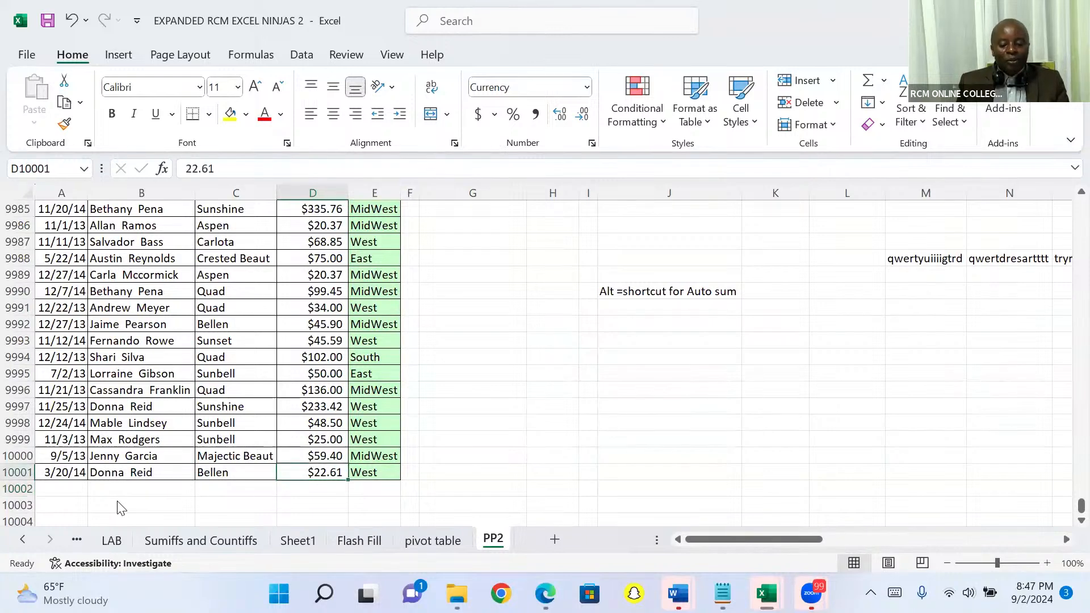
key(ctrl+Up)
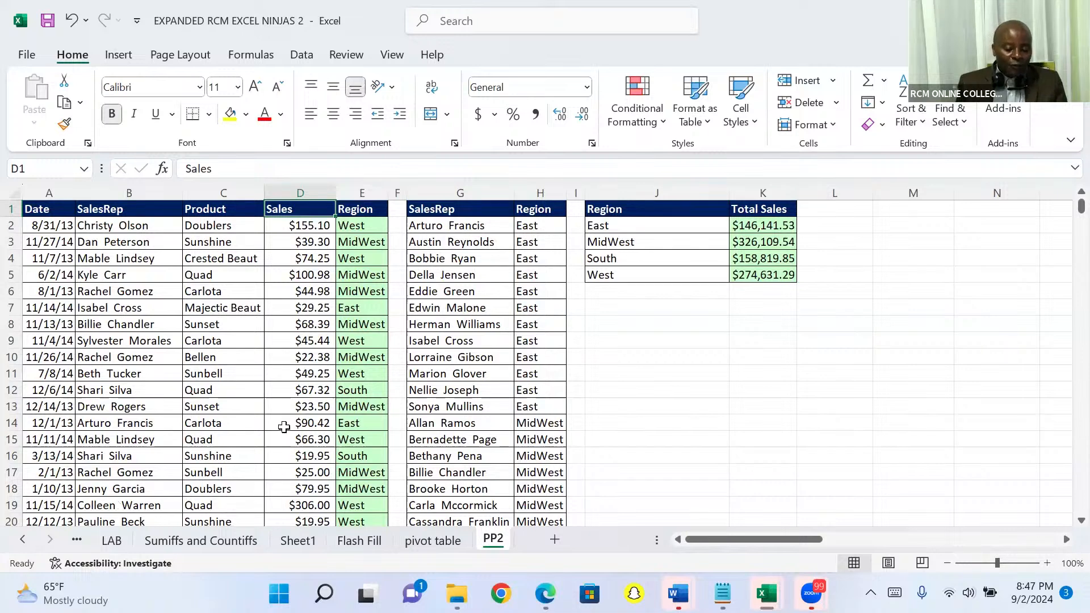
click(208, 326)
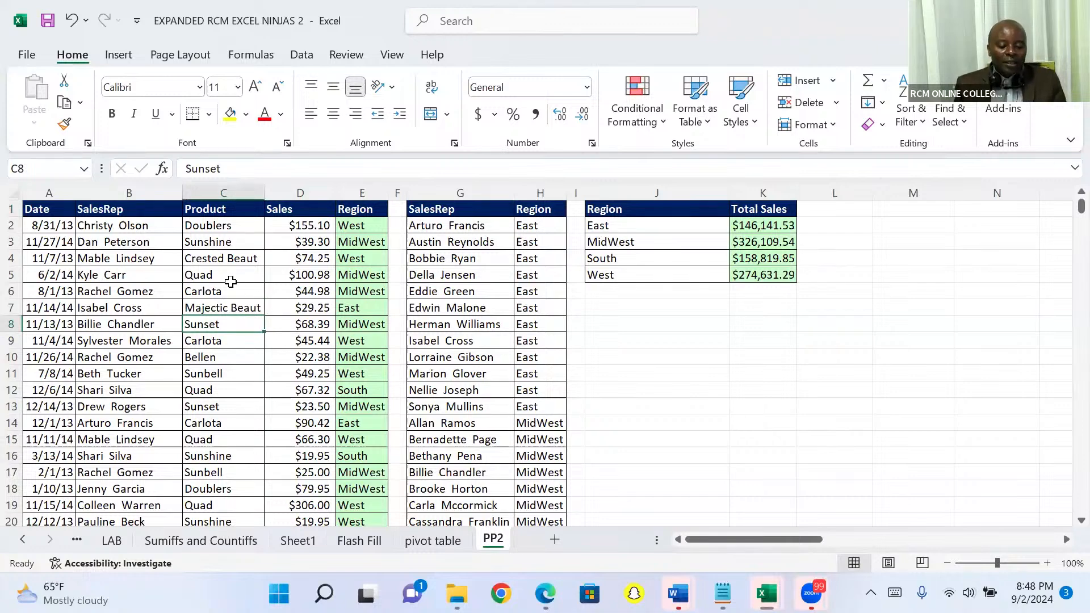
click(312, 259)
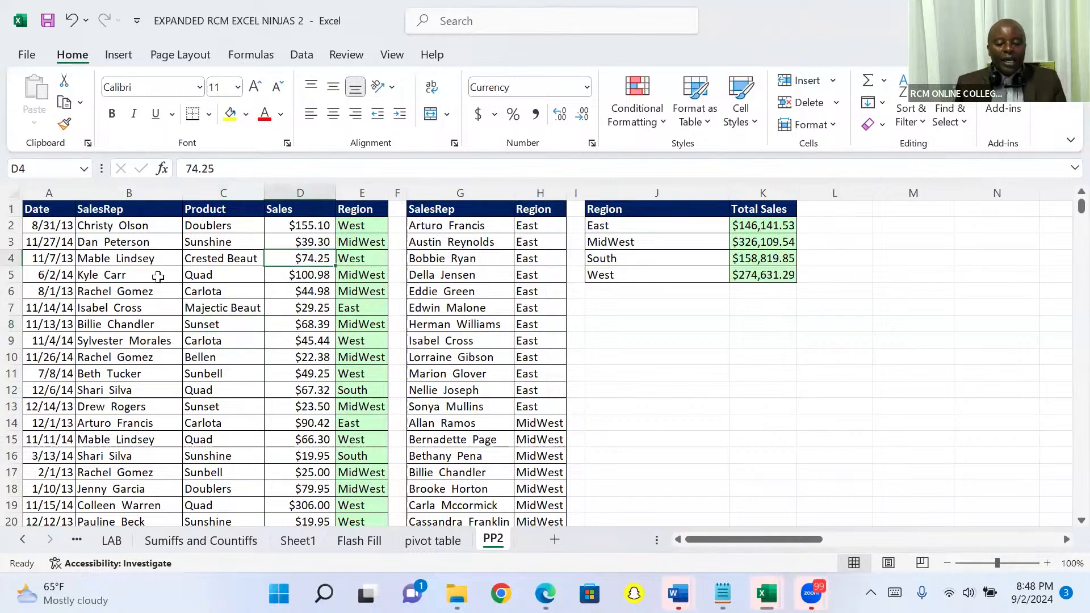
click(117, 259)
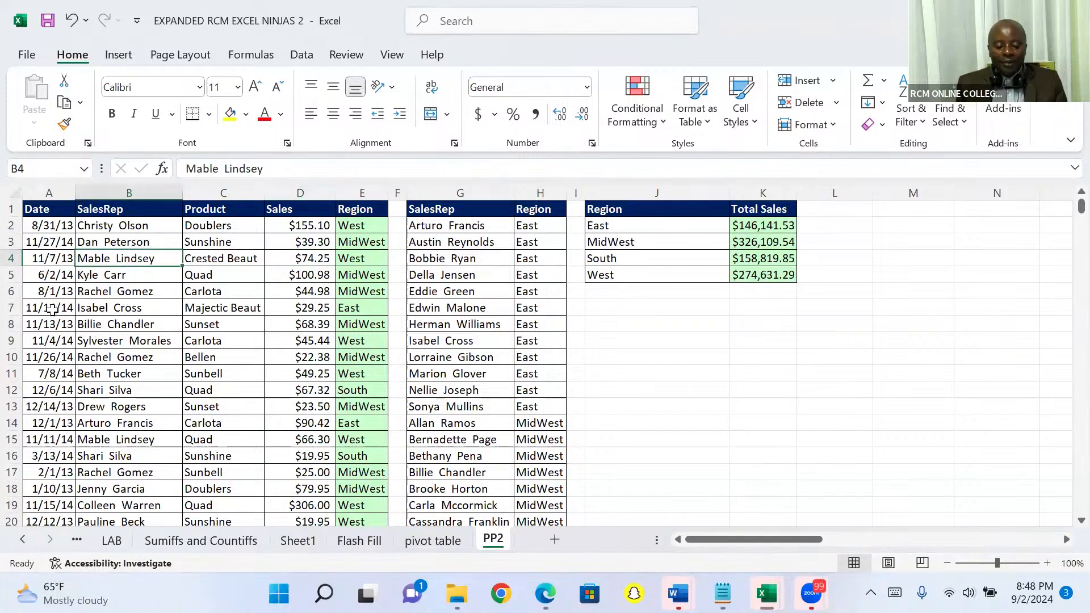
click(52, 310)
click(121, 313)
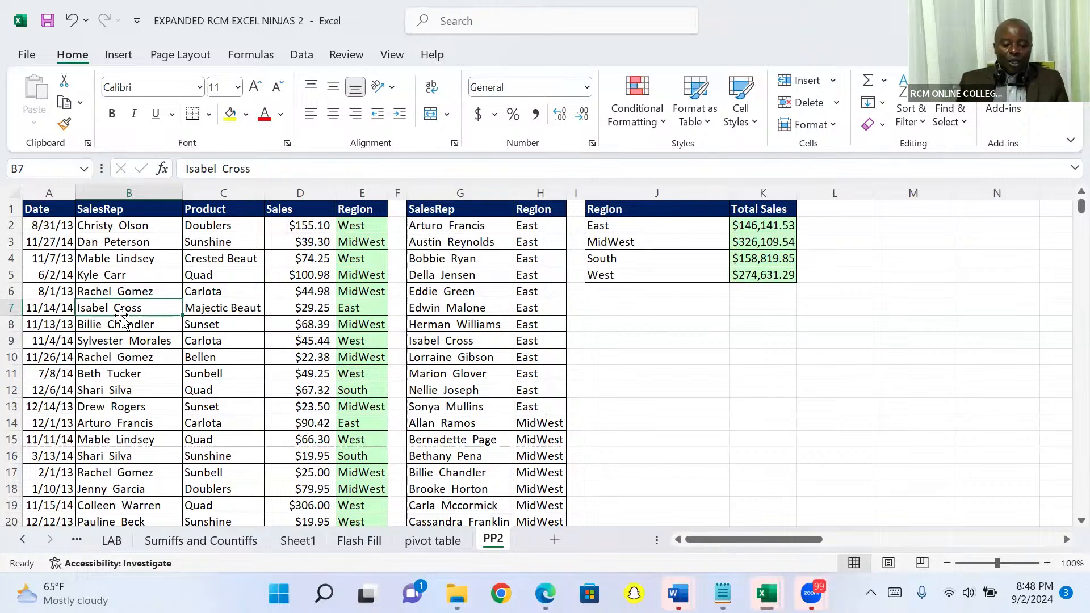
Step: Insert a PivotTable based on the sales data range 'PP2'!$A$1:$E$10001 on a new worksheet
click(117, 55)
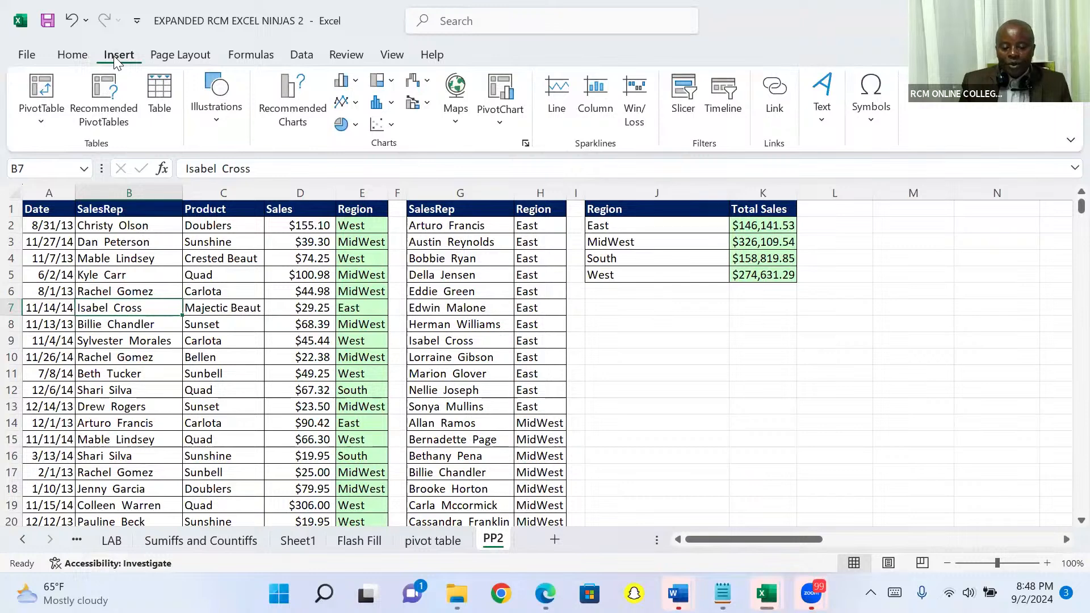
click(43, 87)
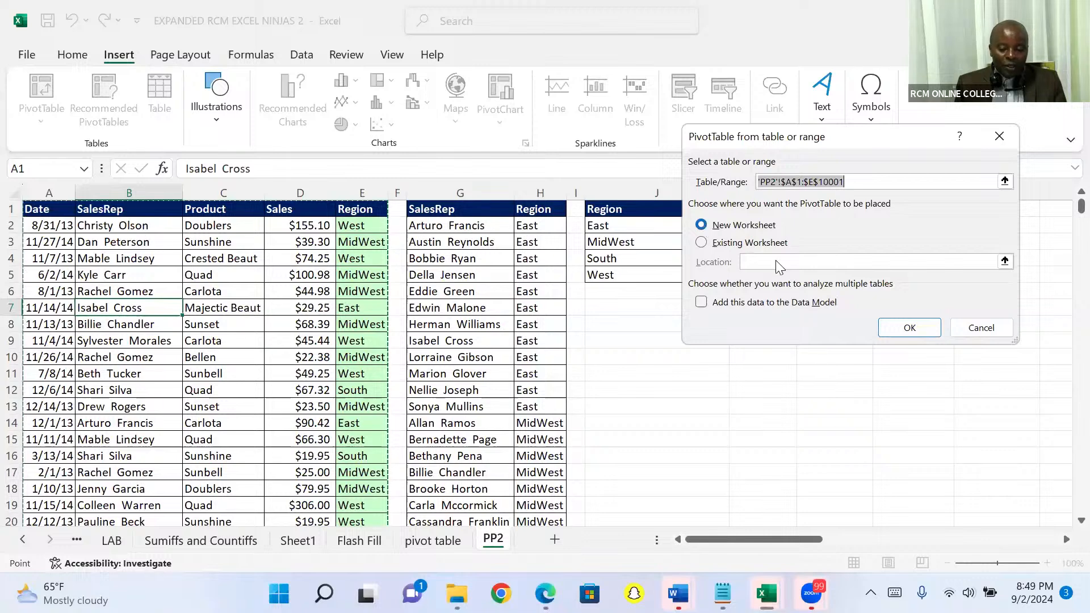
click(893, 328)
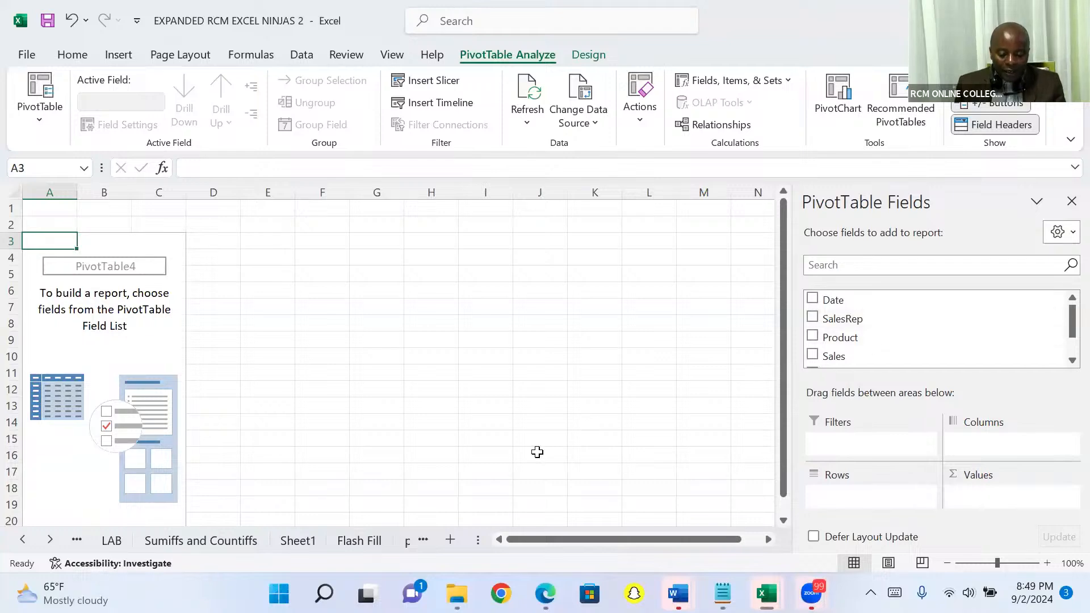
key(alt+Tab)
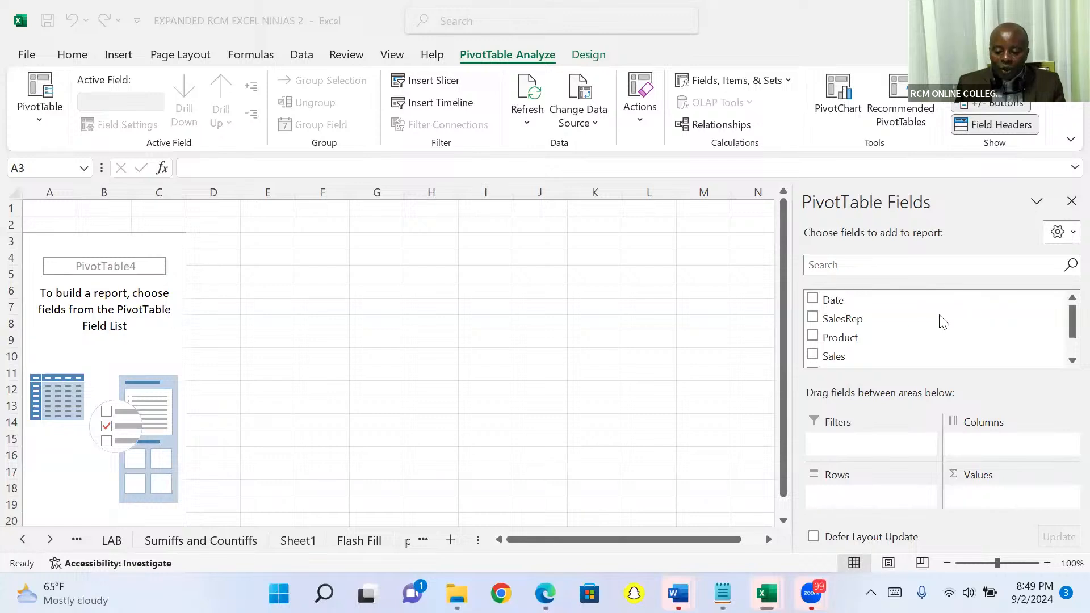
Step: Summarize sales by region in the PivotTable, with Sales as summed values and Region as rows
click(1066, 359)
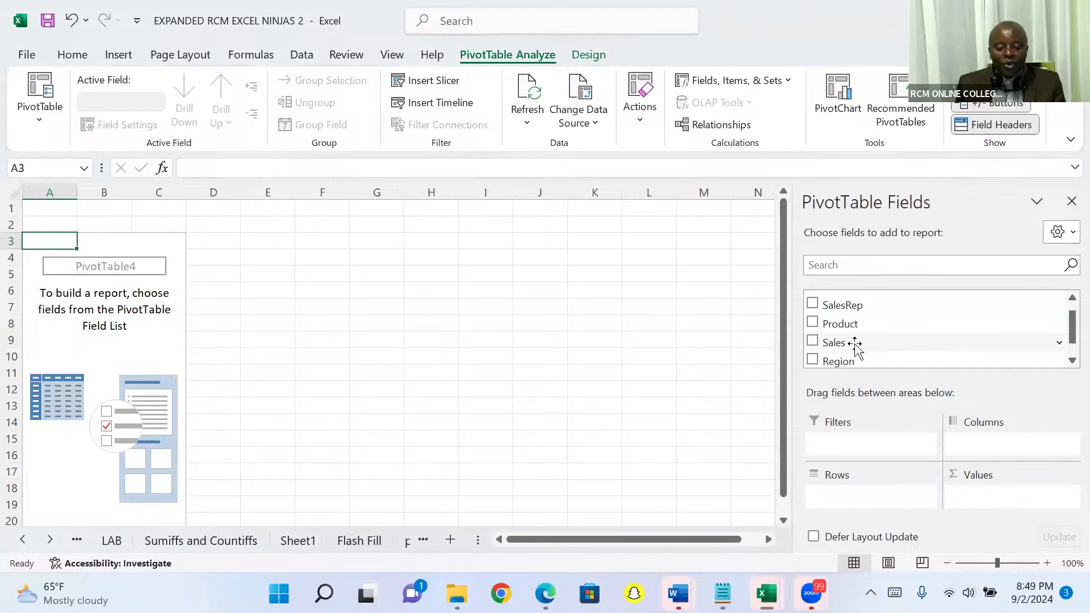
drag(853, 346, 975, 495)
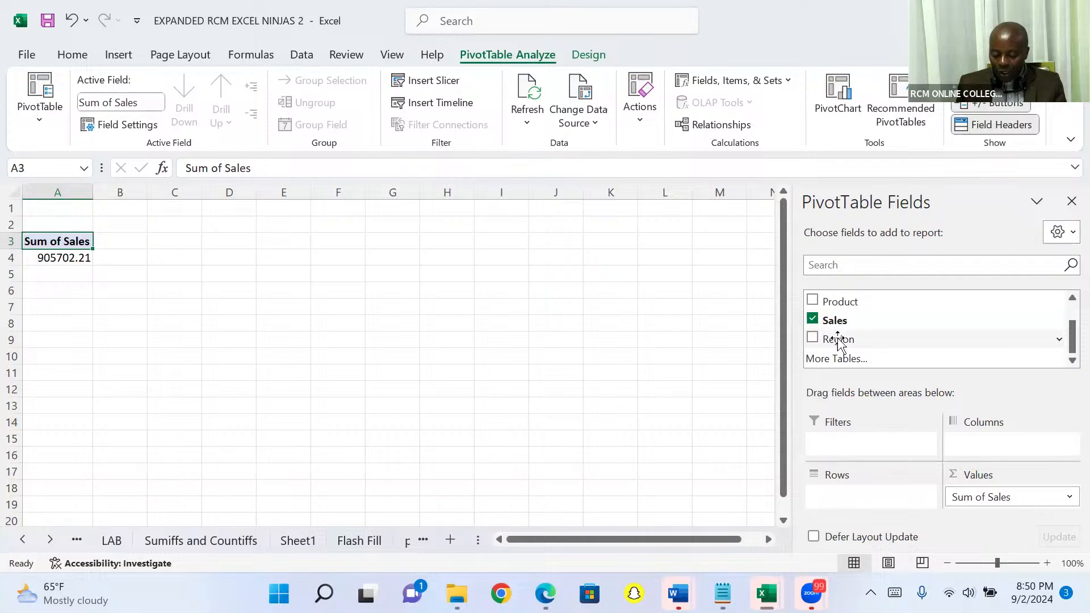
drag(839, 339, 844, 463)
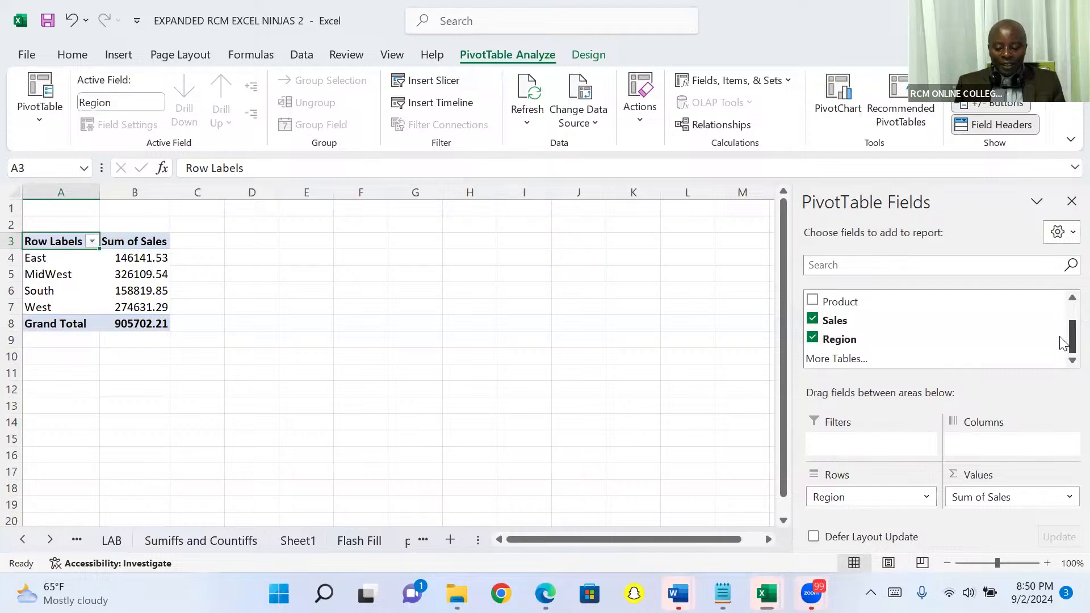
scroll(1065, 301, up, 2)
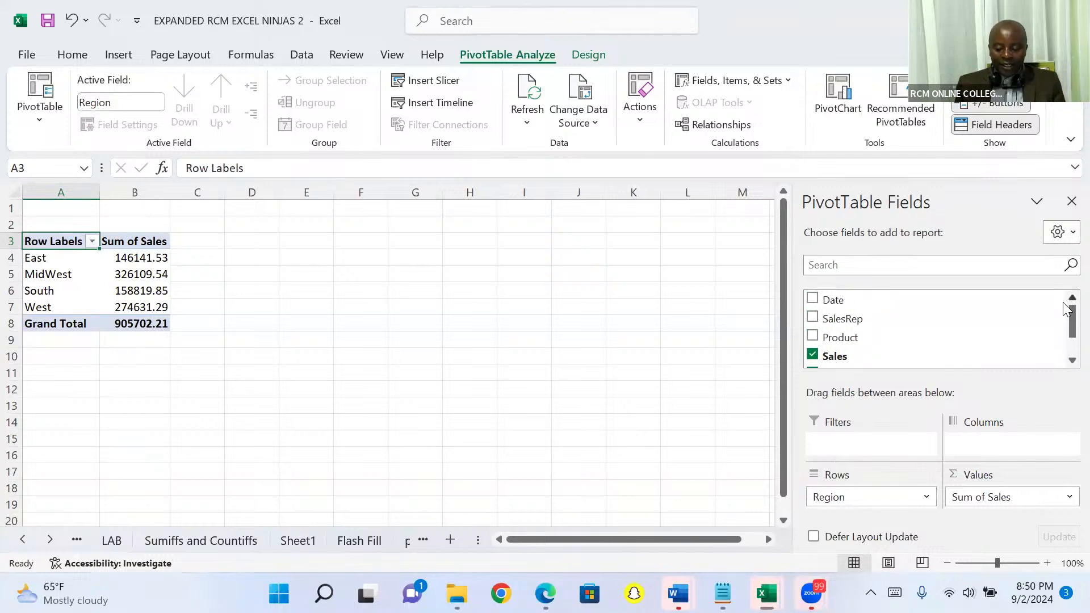
click(1072, 360)
click(1071, 360)
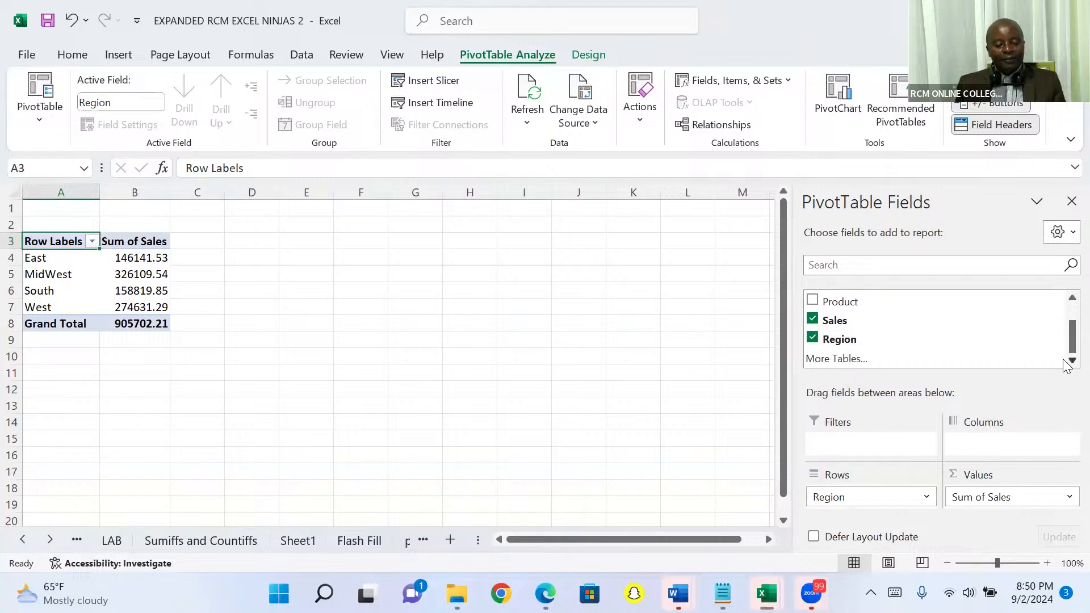
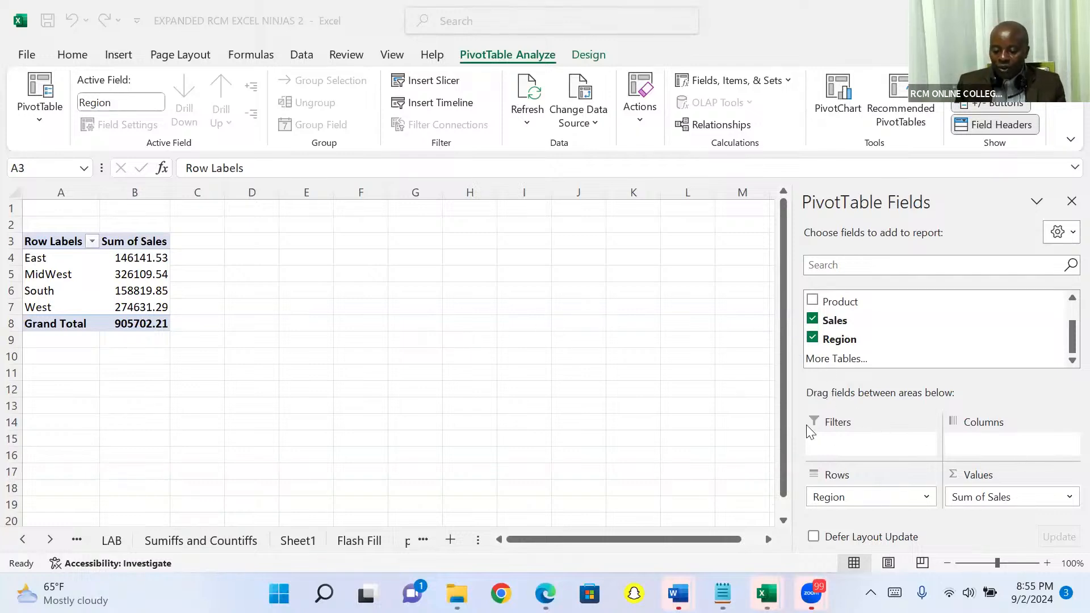
Step: Permanently delete the worksheet Sheet2 containing the PivotTable of sales by region
click(658, 381)
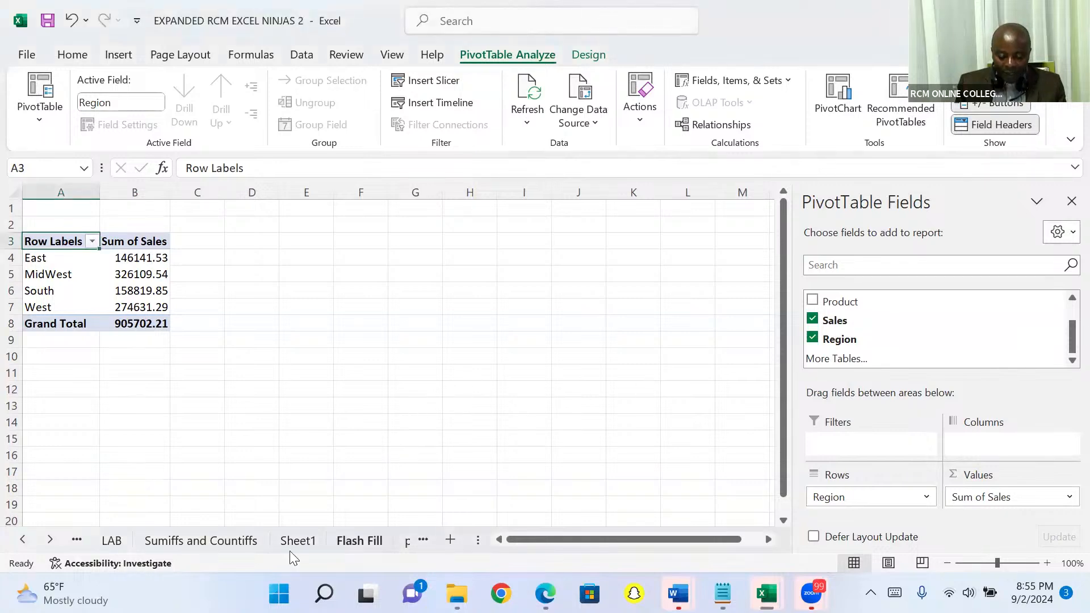
click(52, 539)
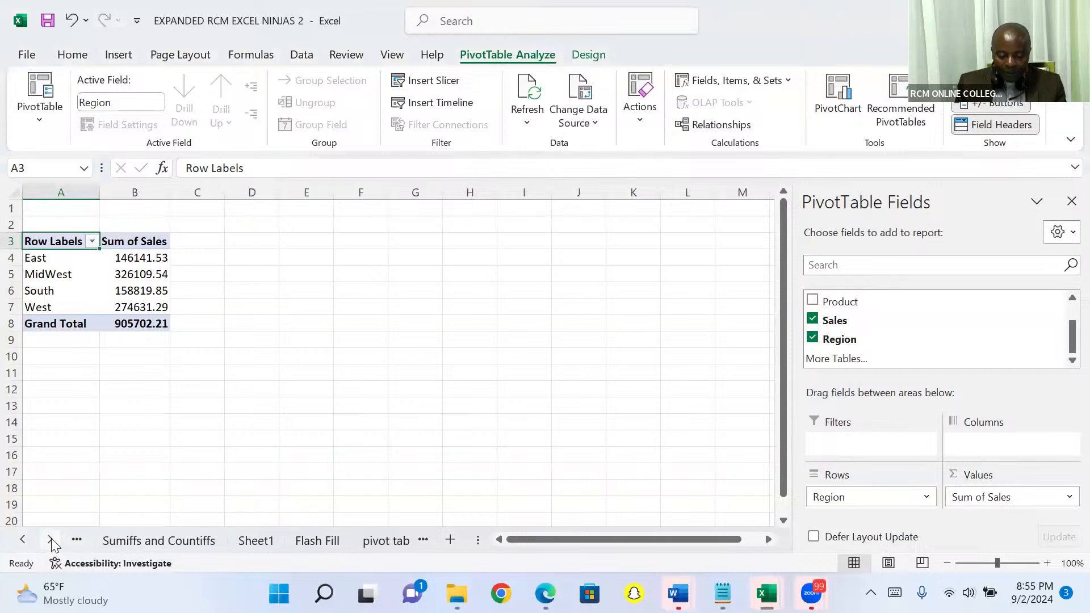
click(52, 539)
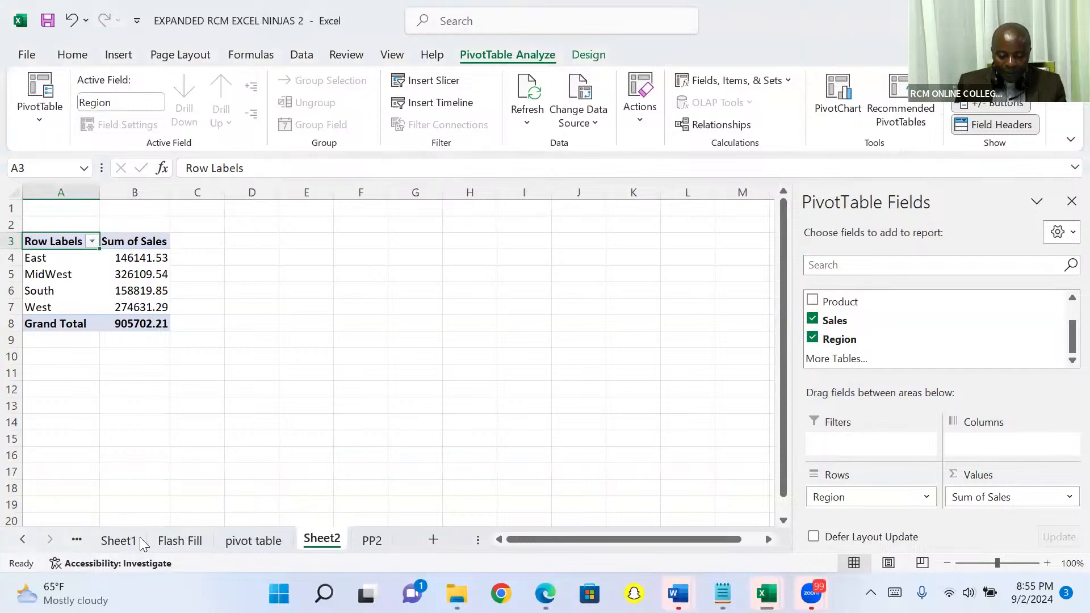
right_click(318, 544)
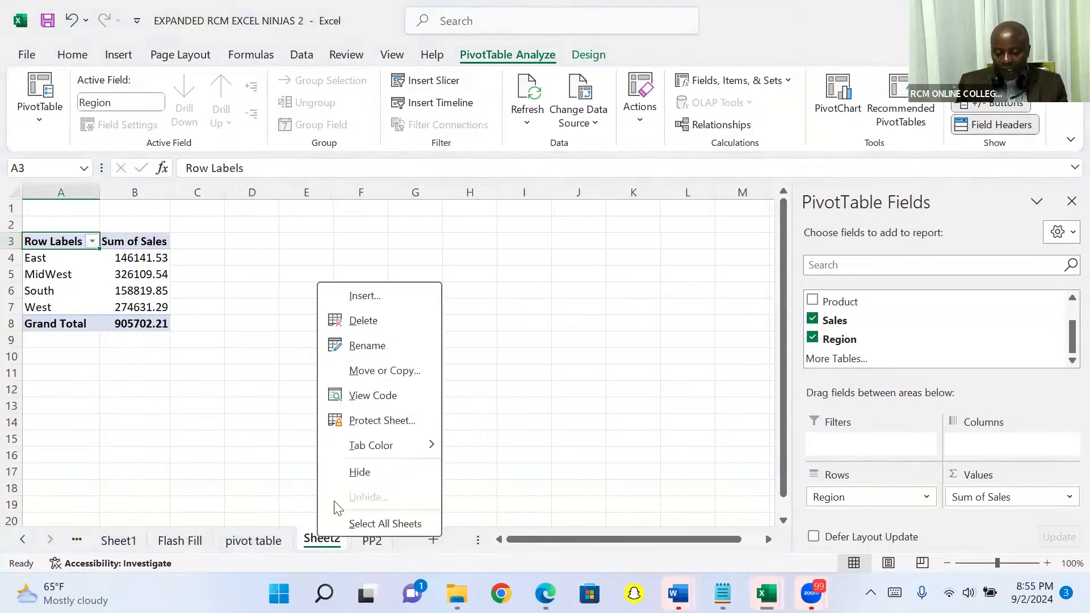
click(384, 328)
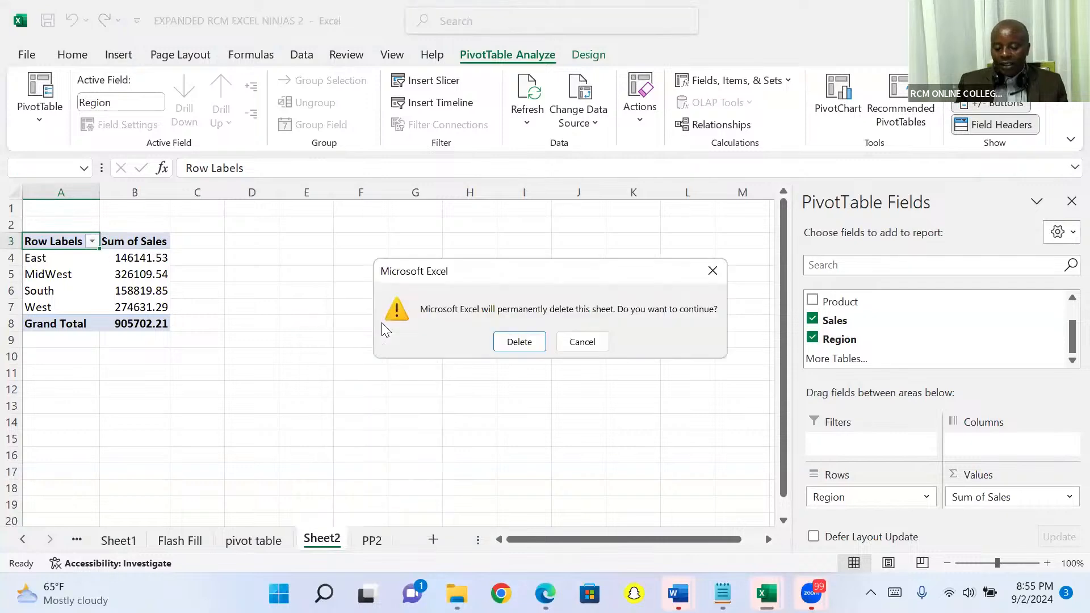
click(518, 343)
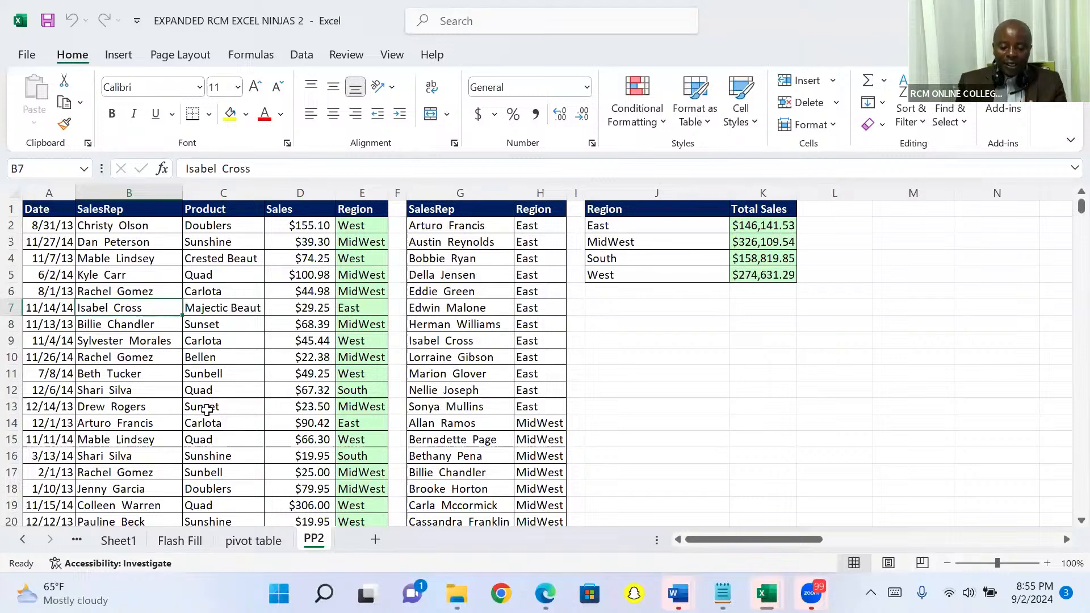
Step: Insert a PivotTable from 'PP2'!$A$1:$E$10001 on a new worksheet, with Sales as summed values and Region as rows
click(206, 409)
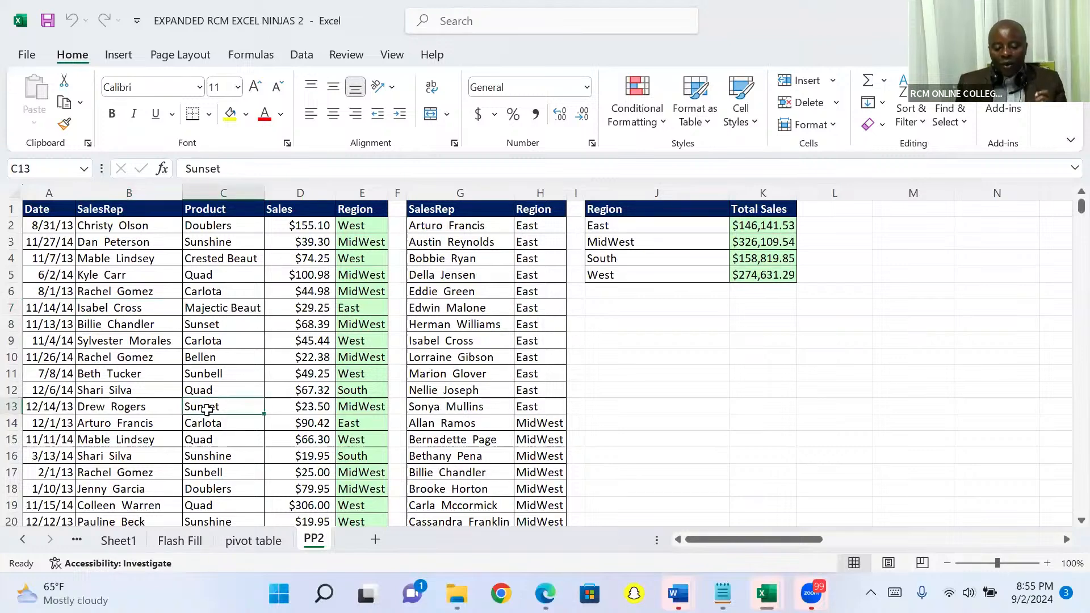
click(117, 61)
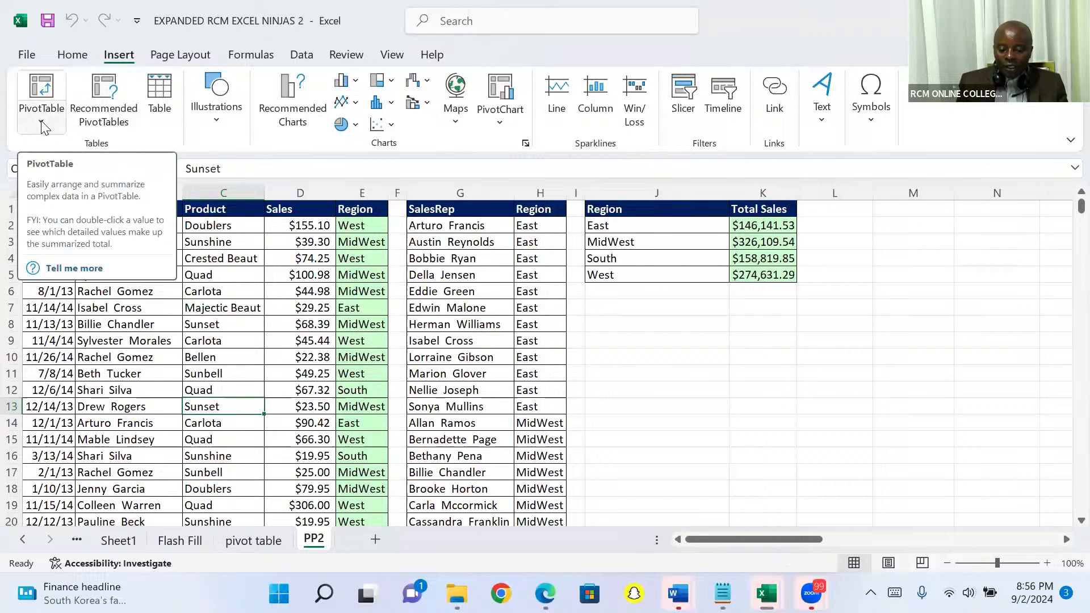
click(41, 88)
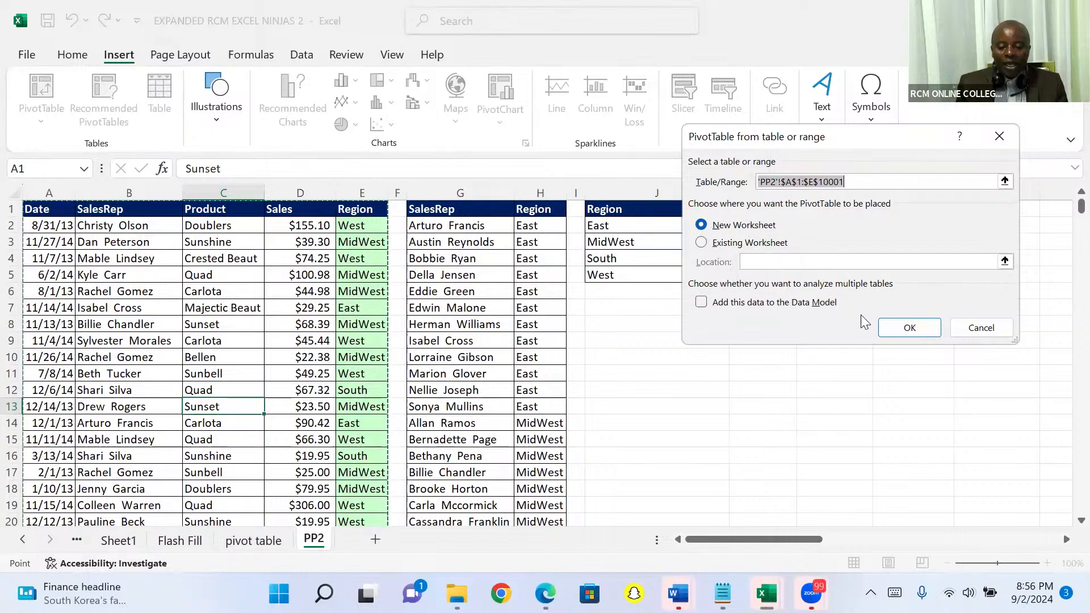
click(897, 327)
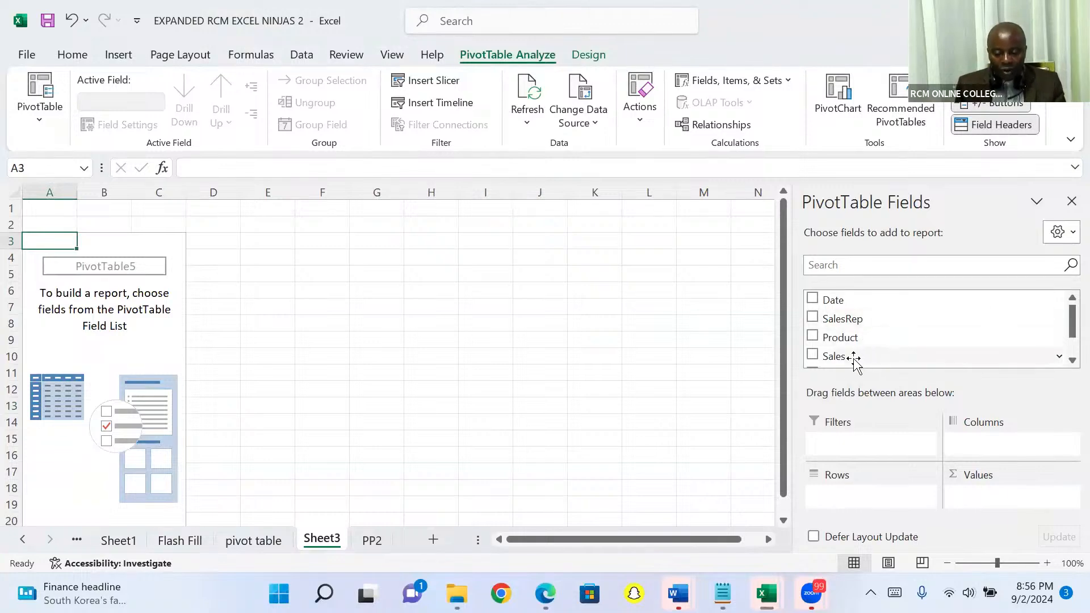
drag(855, 356, 975, 505)
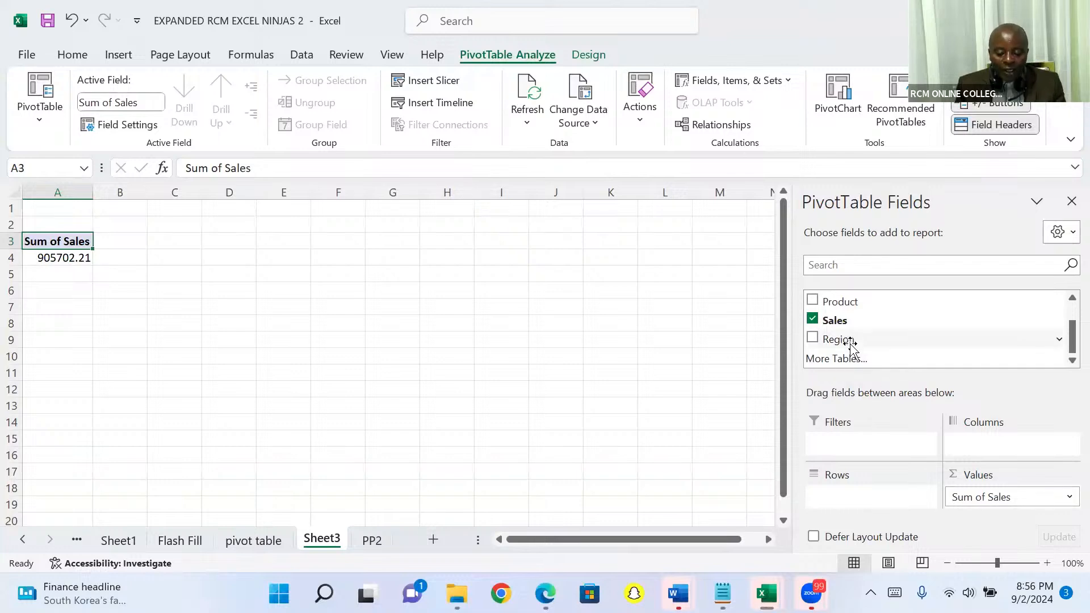
drag(852, 341, 845, 456)
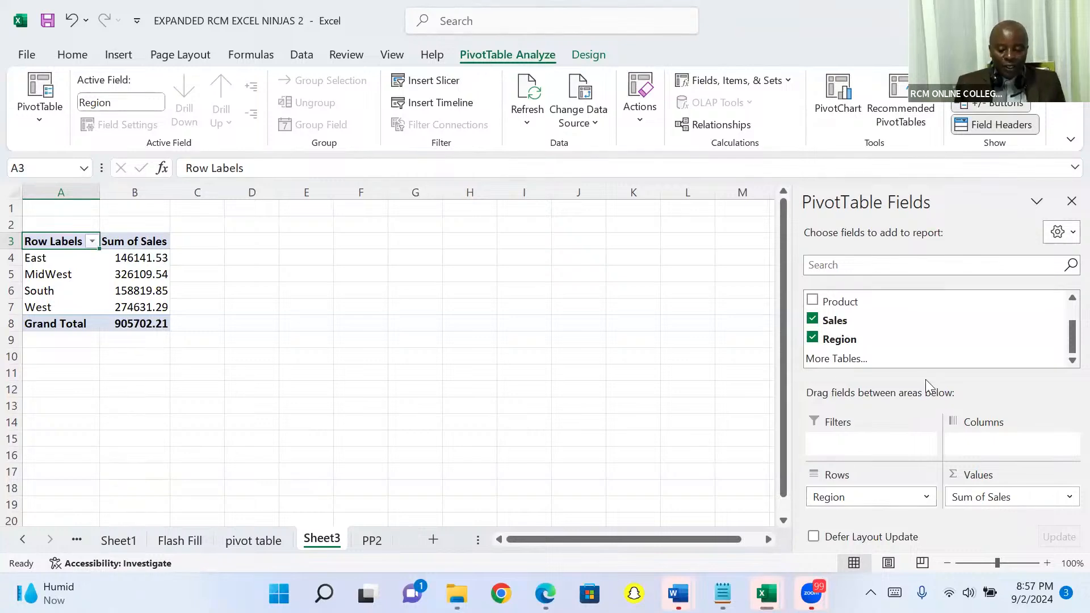
Step: Insert a Clustered Column PivotChart from the PivotTable and move it to the top of the sheet, starting around column E
click(841, 94)
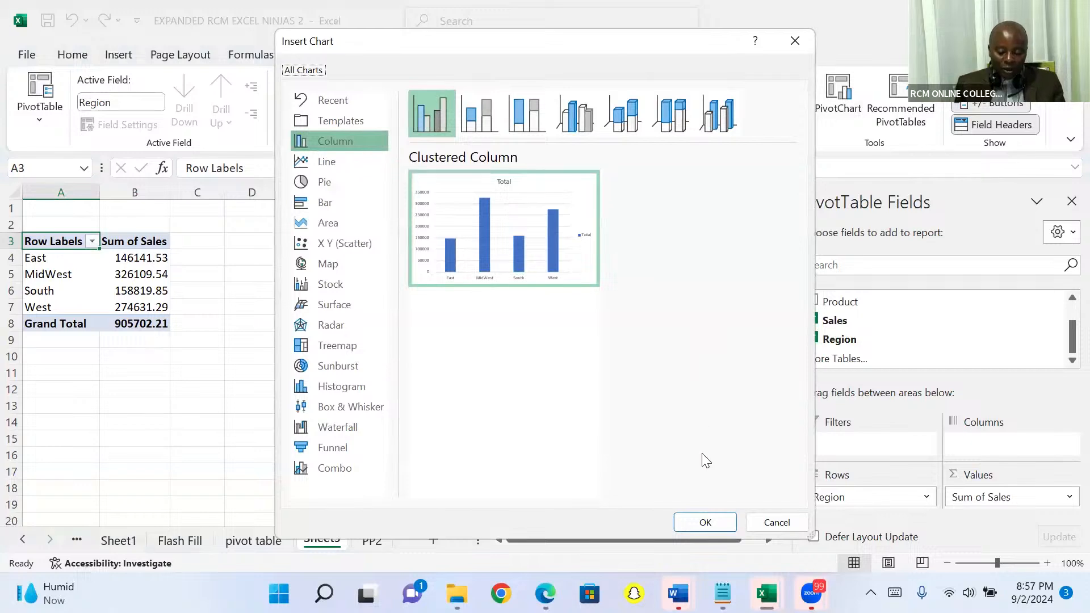
key(Return)
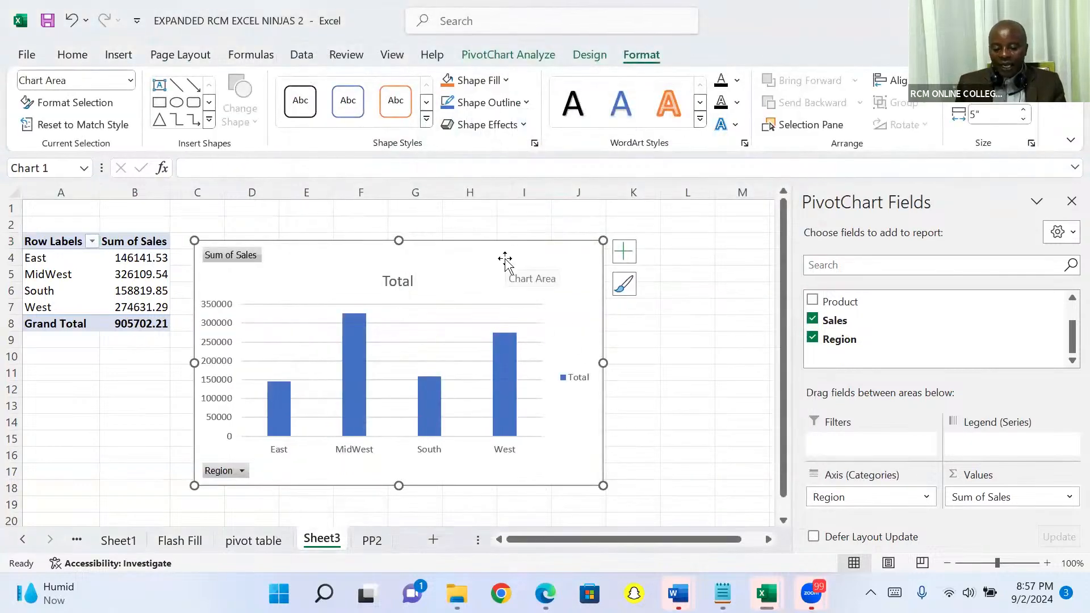
drag(506, 253, 582, 230)
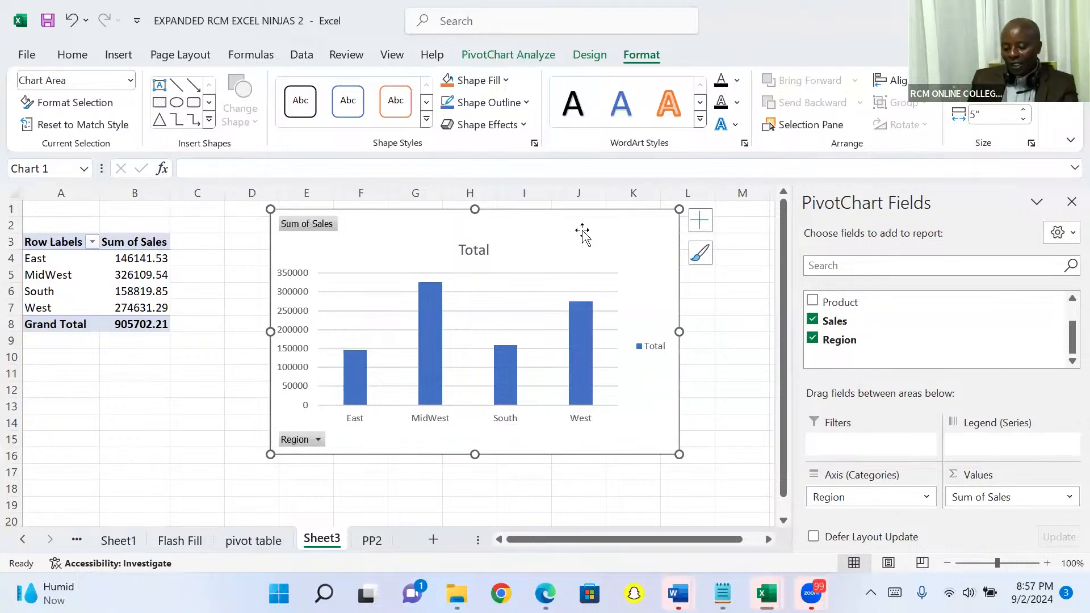
Step: Filter the PivotChart by Region so that only East is included
click(320, 442)
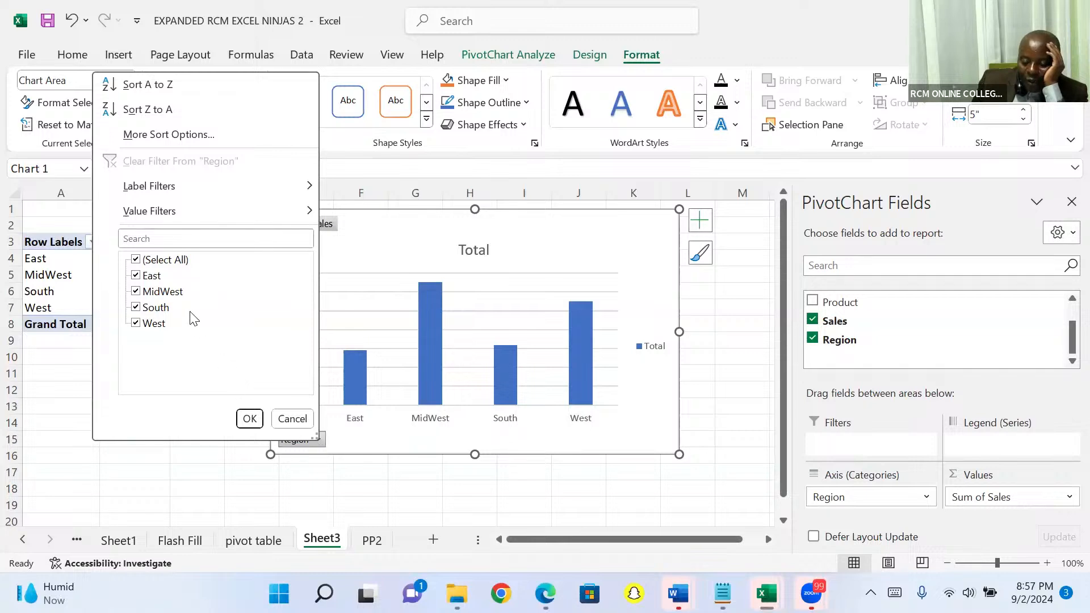
click(137, 261)
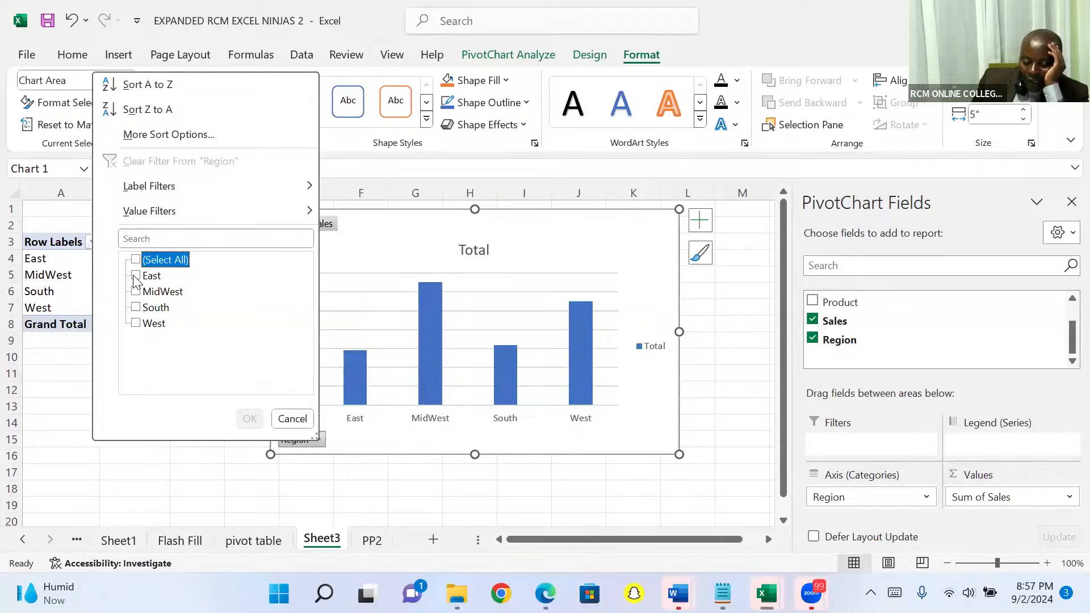
click(136, 276)
click(241, 417)
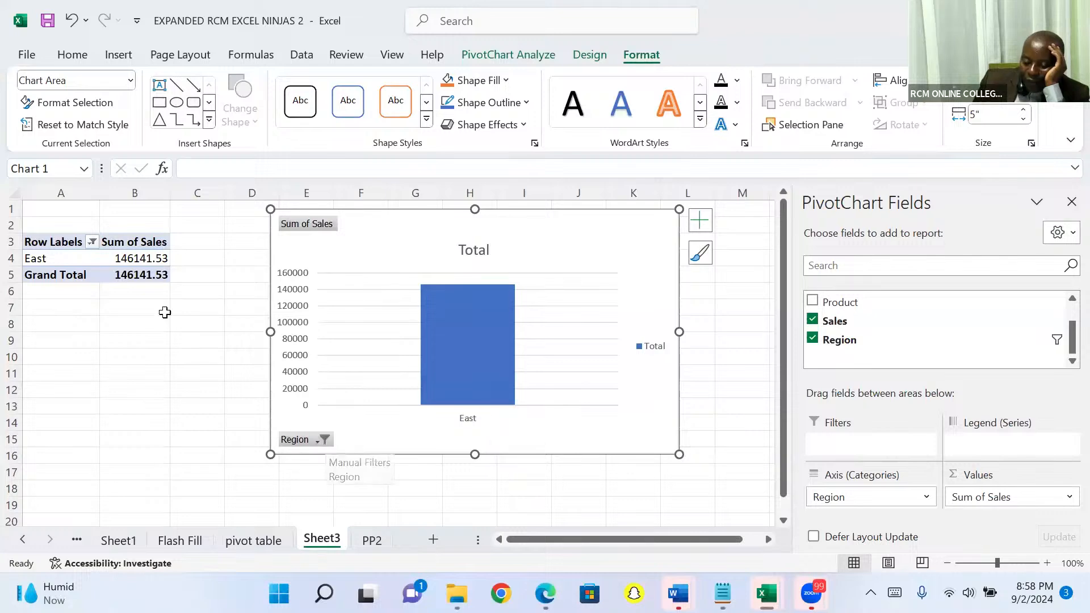
Step: Add South to the regions included in the PivotChart's Region filter
click(321, 442)
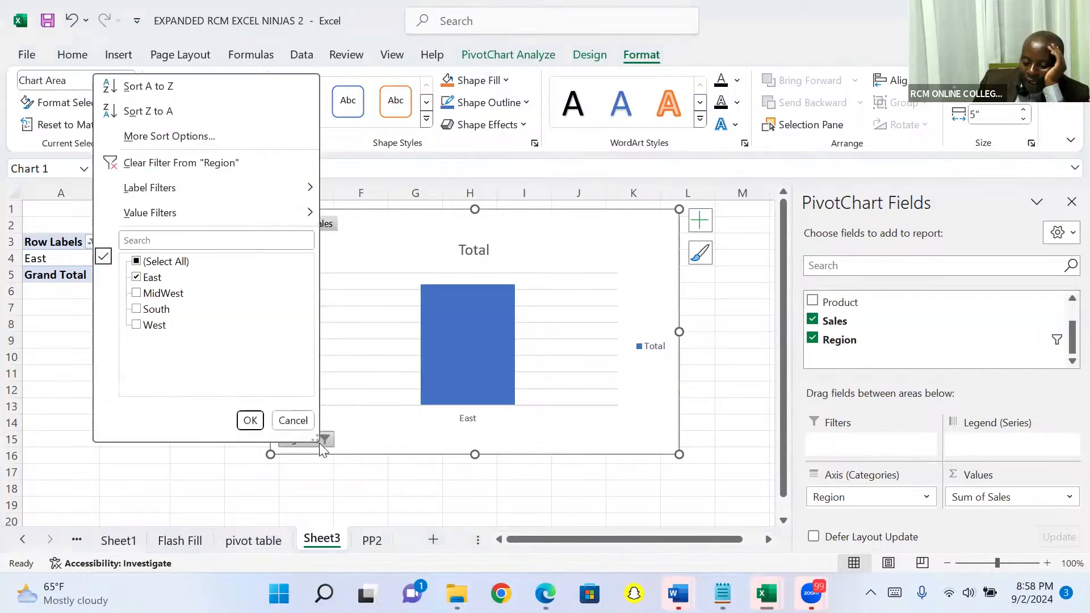
click(137, 309)
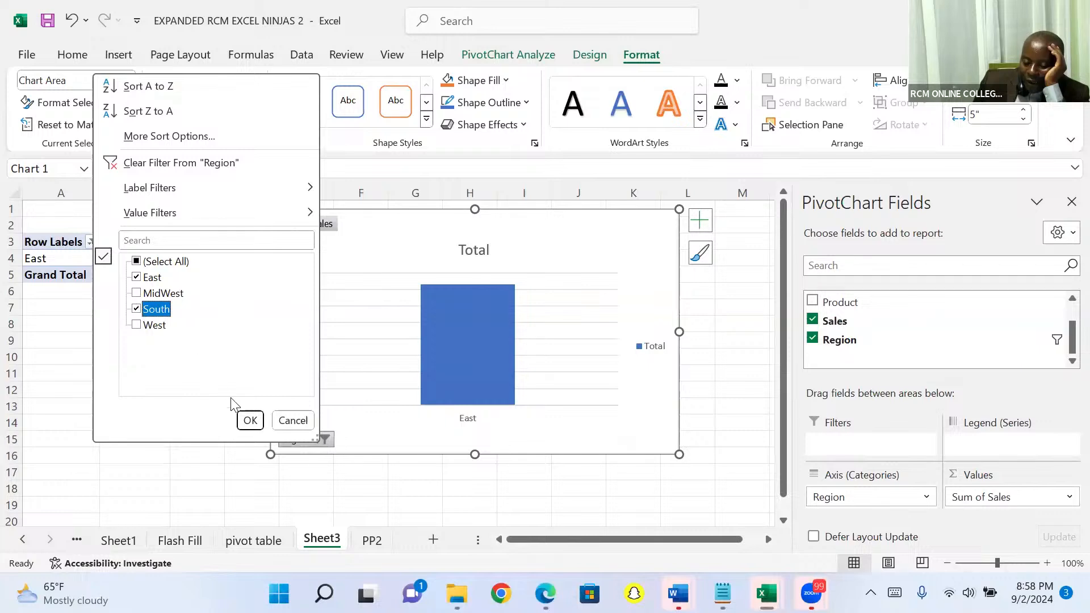
click(249, 421)
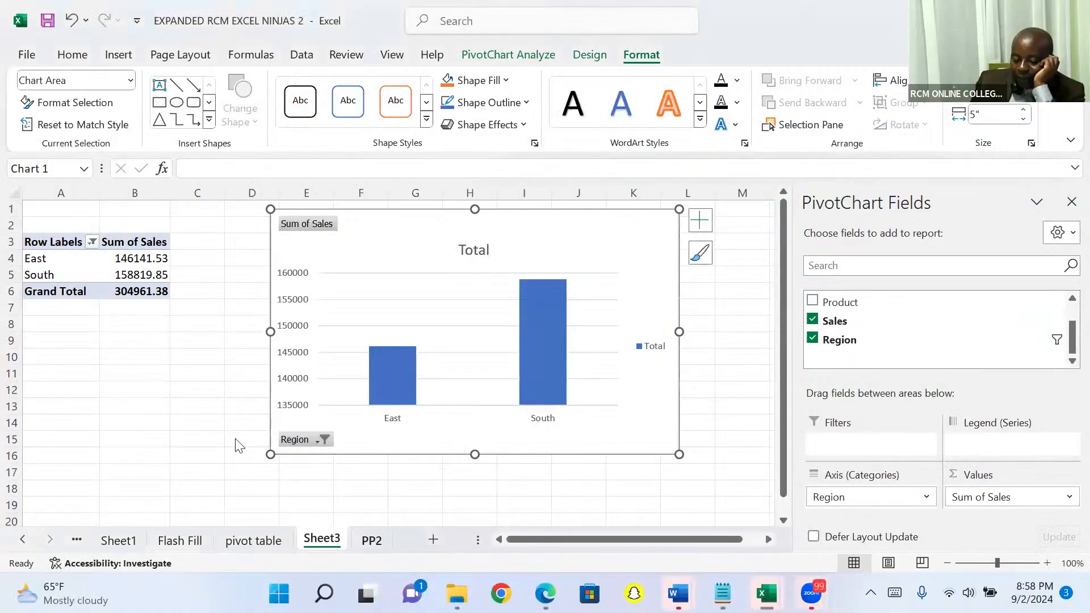
Step: On the PP2 sheet, total the Sales column in D10002 with AutoSum, and delete the total again
key(ctrl+Page_Down)
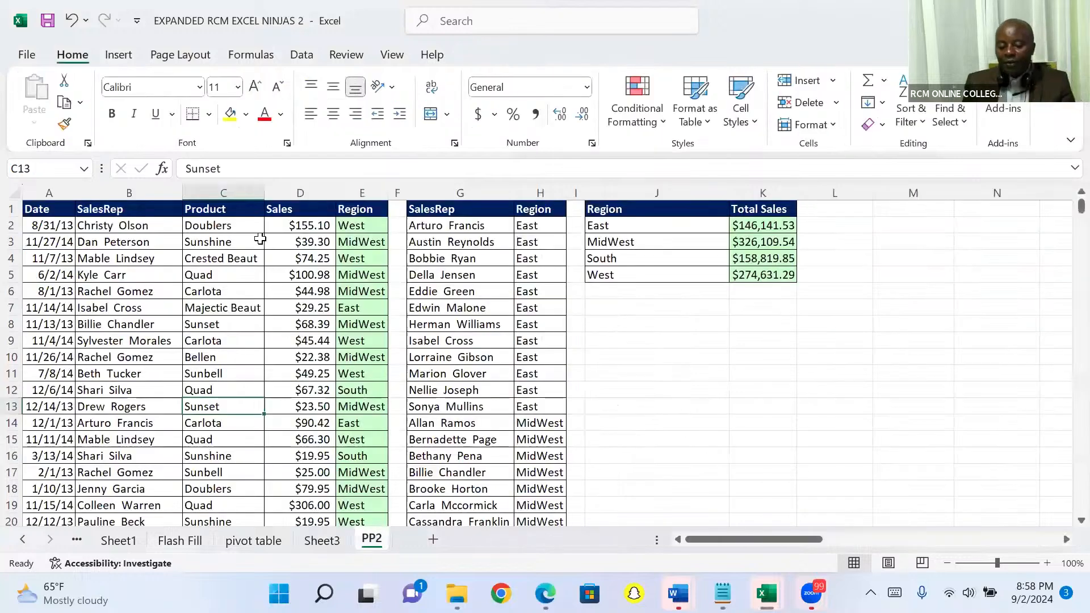
click(231, 223)
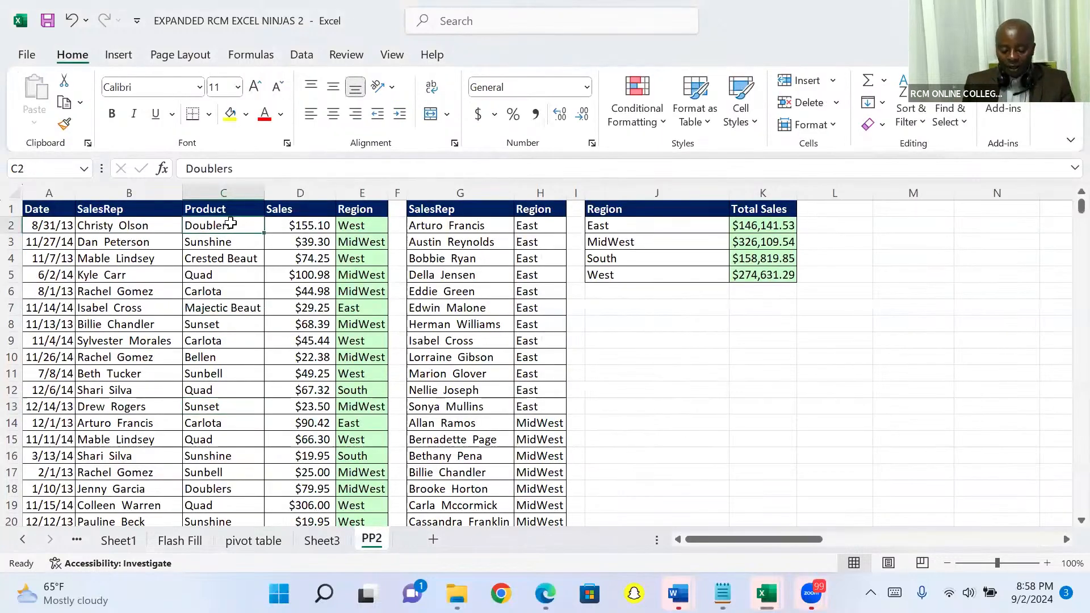
key(ctrl+Down)
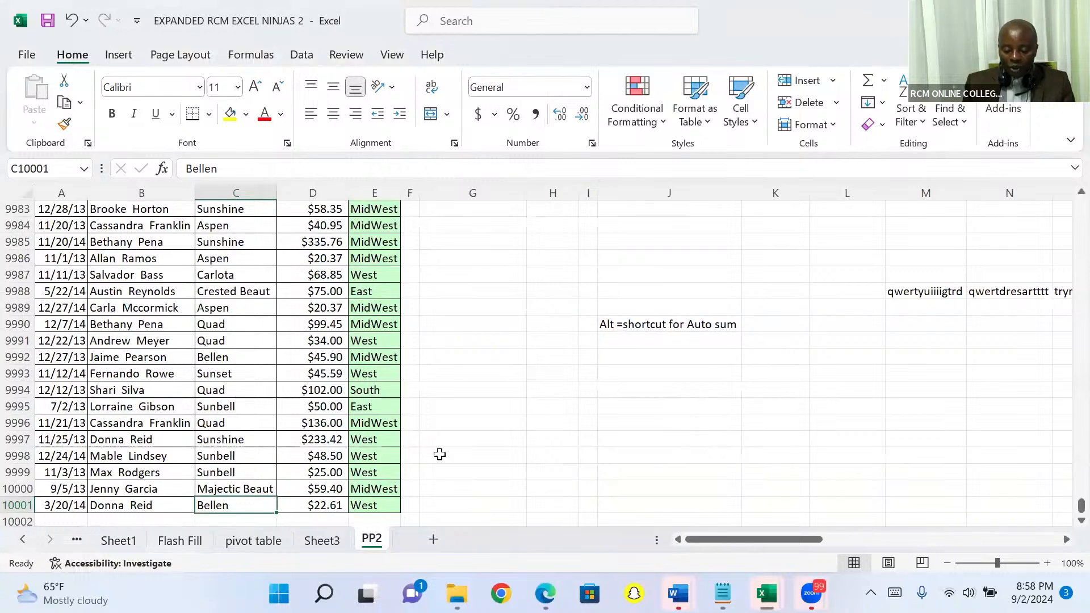
key(Right)
key(Down)
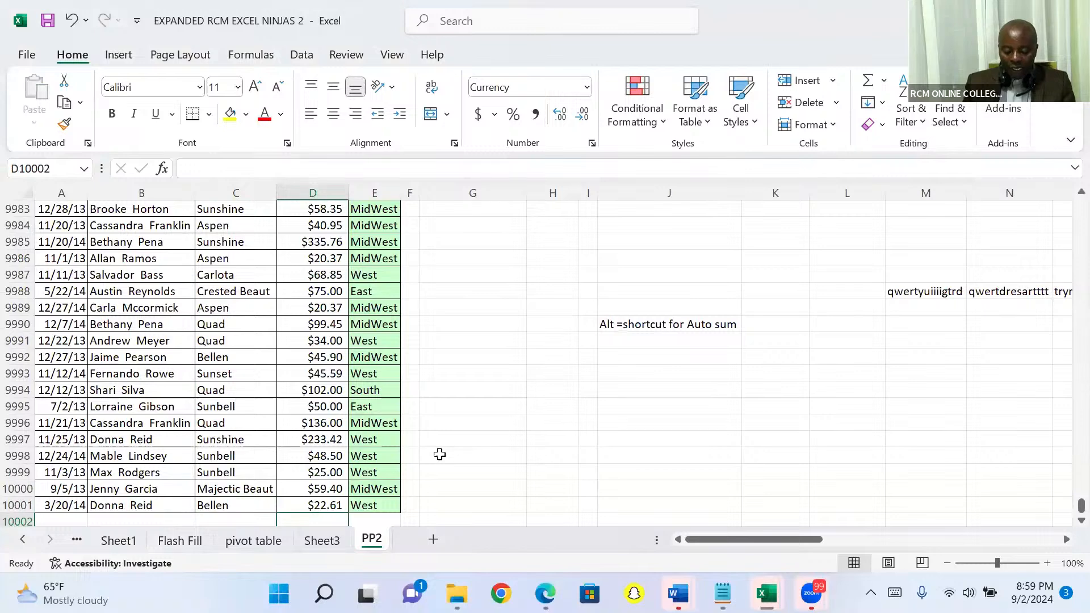
key(alt+equal)
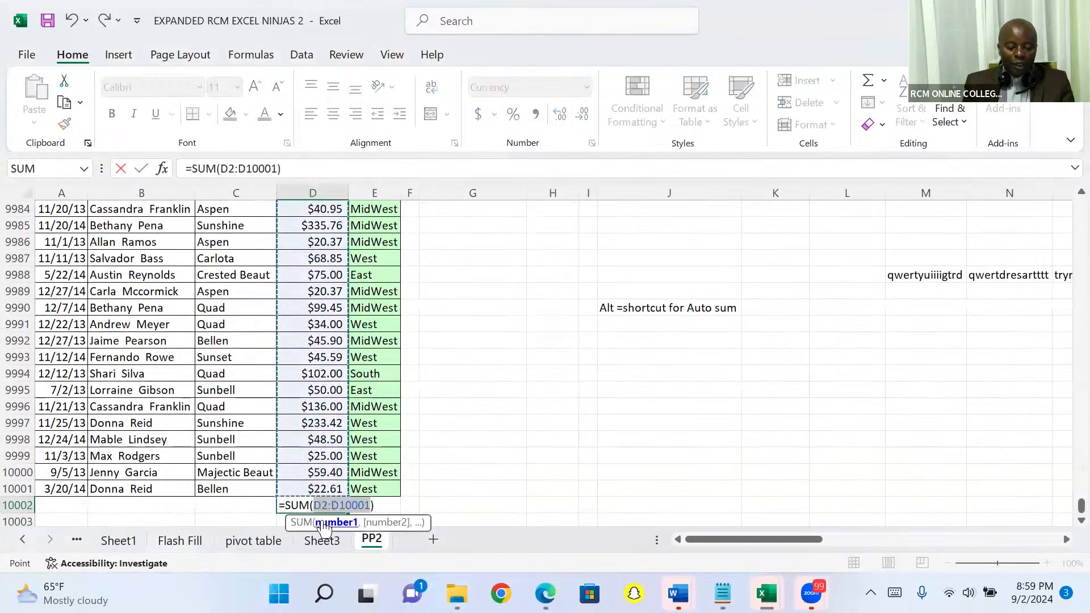
key(Return)
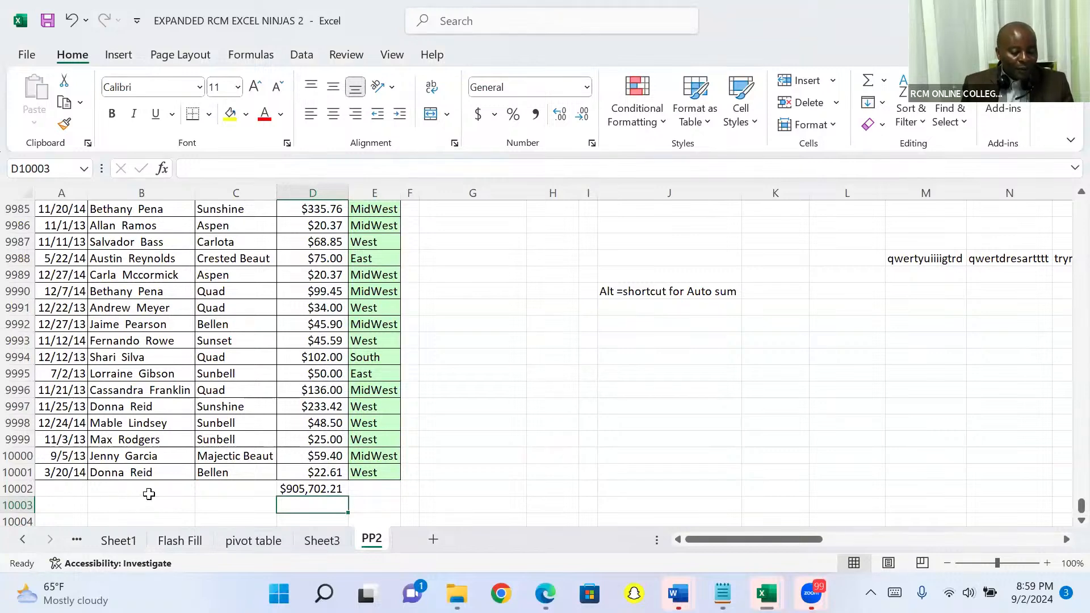
key(Up)
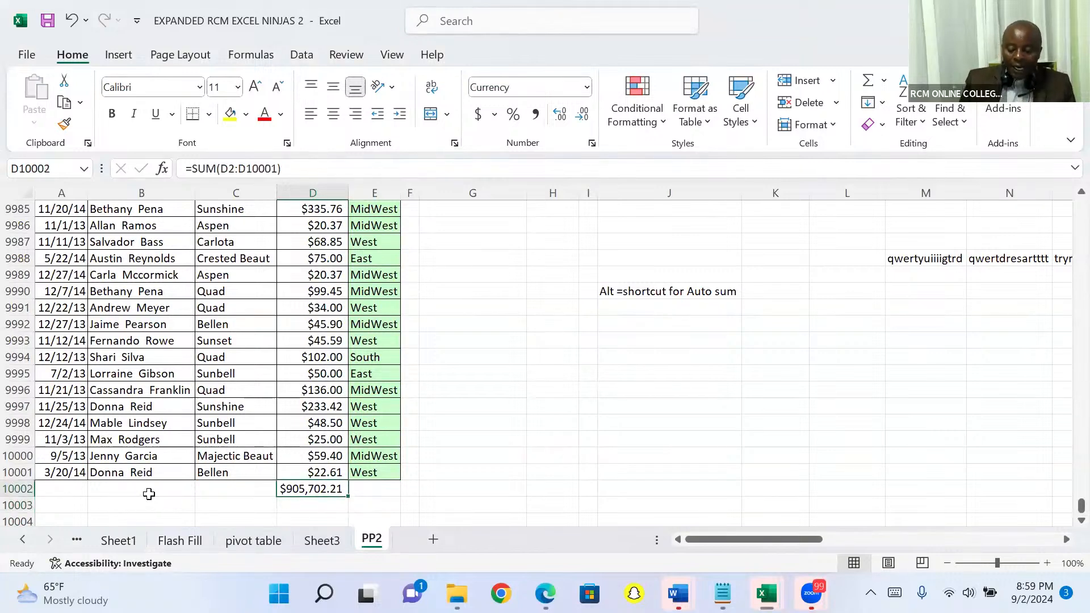
key(Delete)
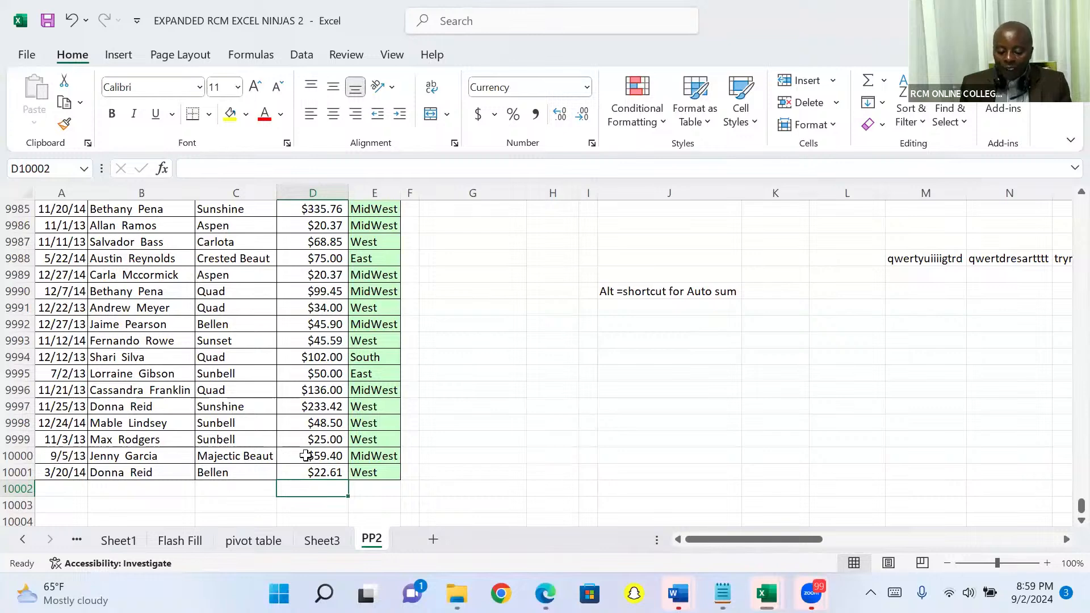
Step: Insert another PivotTable based on the PP2 sales data on a new worksheet
click(312, 358)
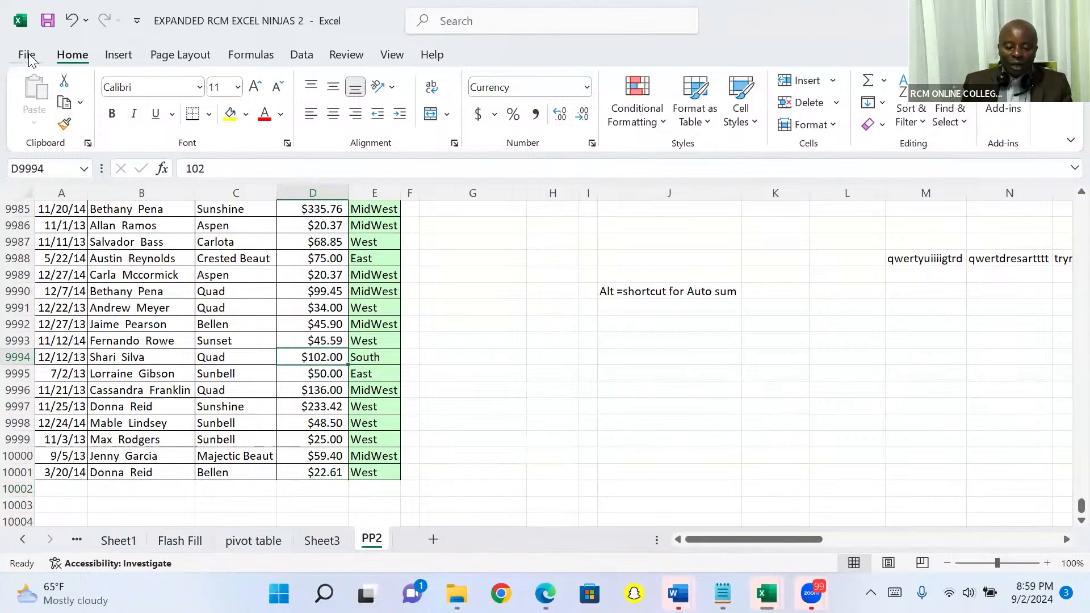
click(118, 55)
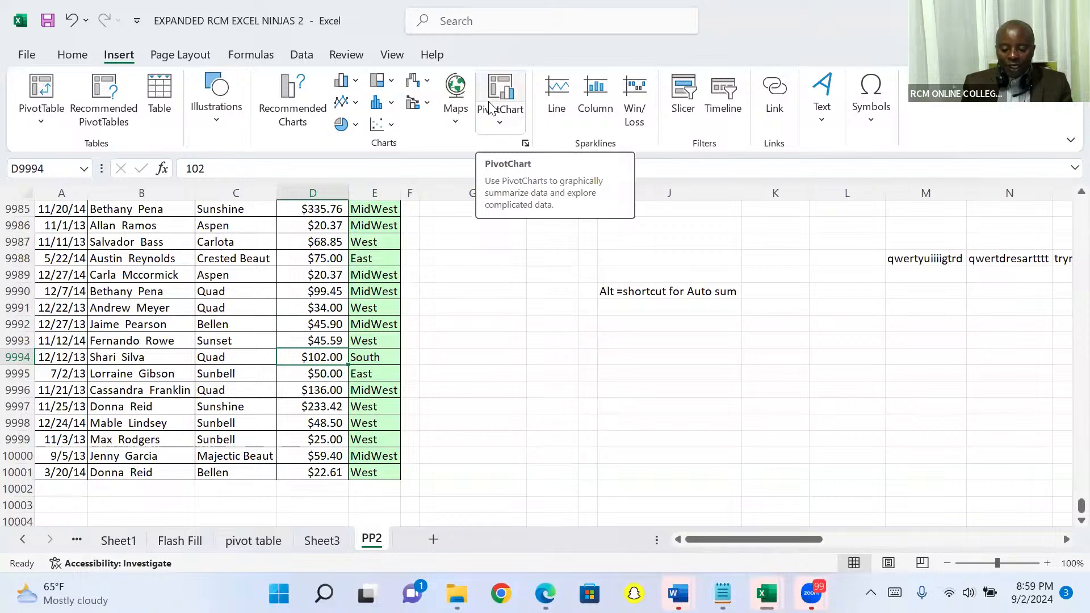
click(44, 88)
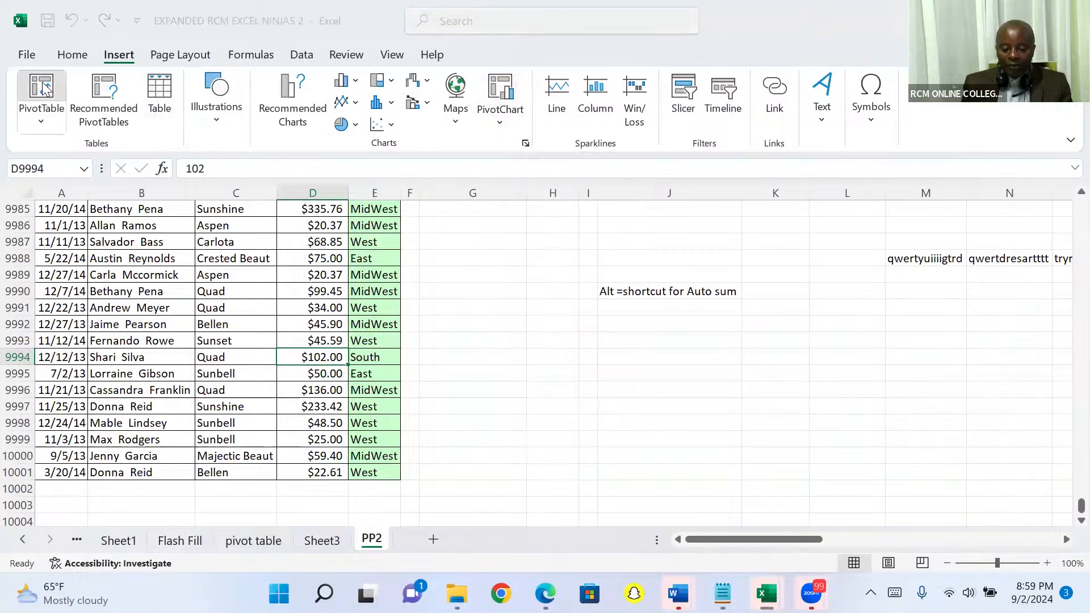
click(896, 330)
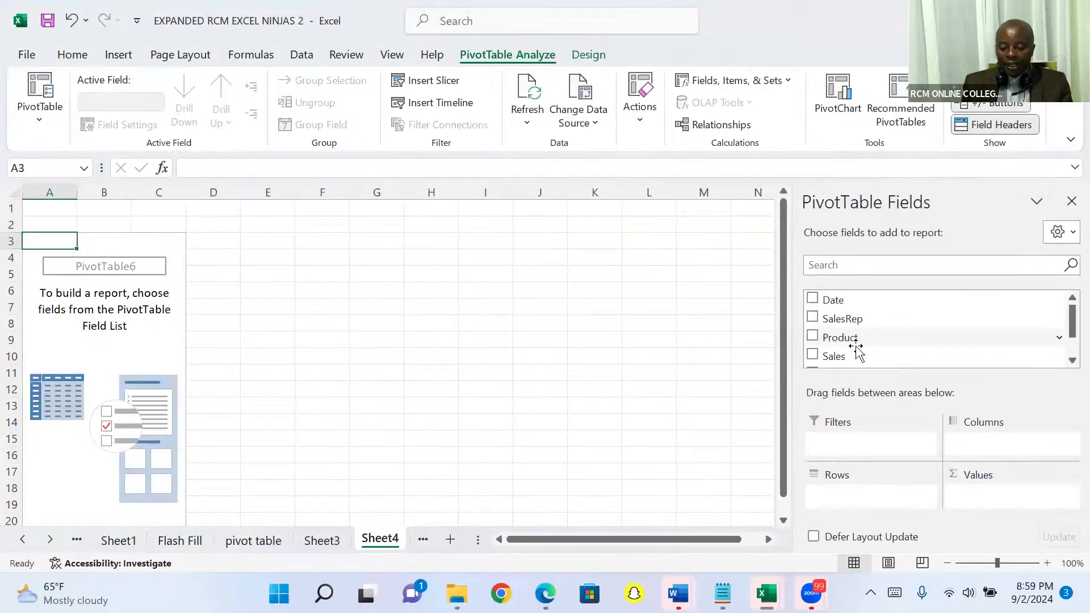
Step: Summarize sales by region in the new PivotTable, with Sales as summed values and Region as rows
drag(852, 358, 978, 501)
scroll(1065, 362, down, 1)
scroll(1065, 363, down, 1)
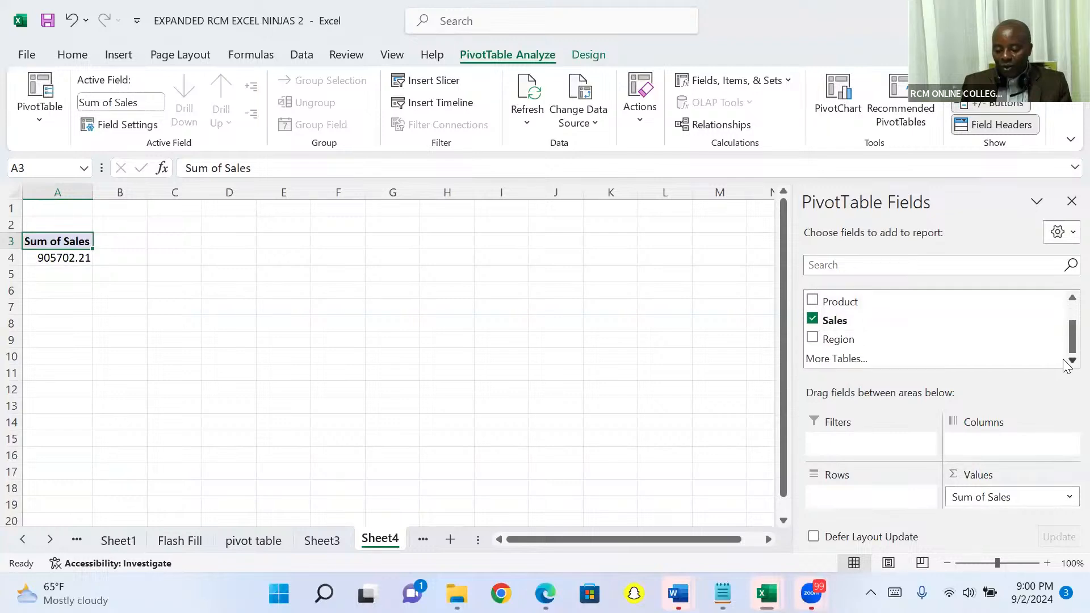
drag(878, 337, 858, 426)
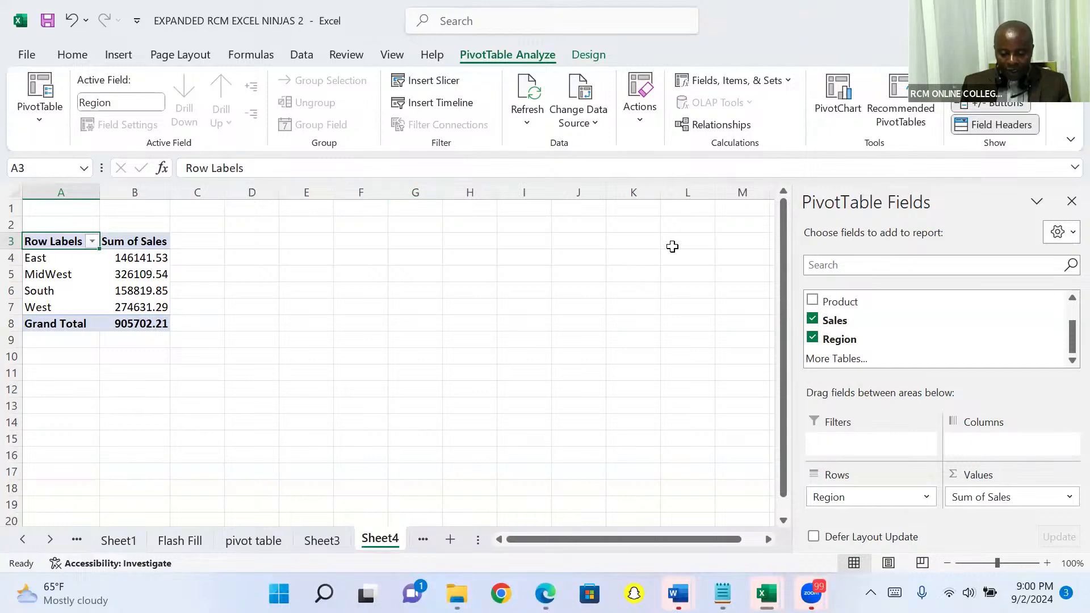
Step: Insert a clustered column PivotChart from the new PivotTable, close the field list, and move the chart to start around column I
click(834, 89)
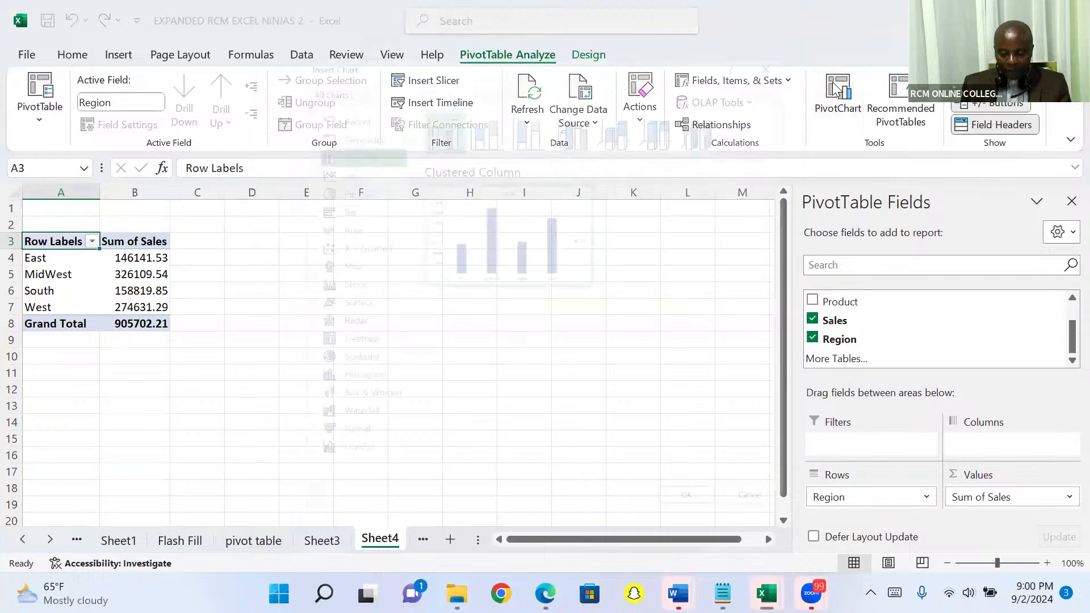
key(Return)
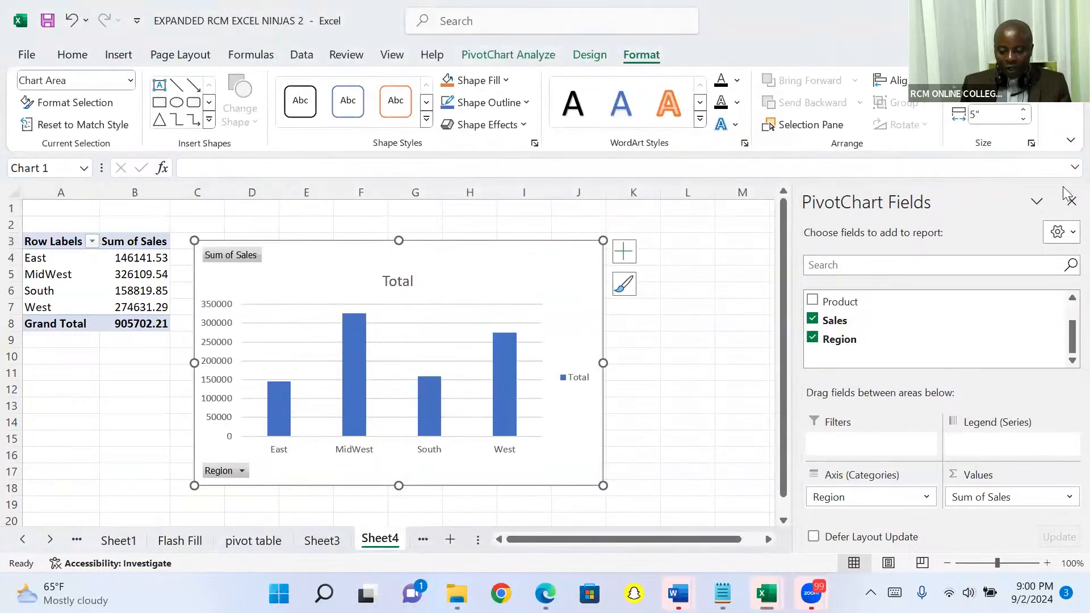
click(1069, 202)
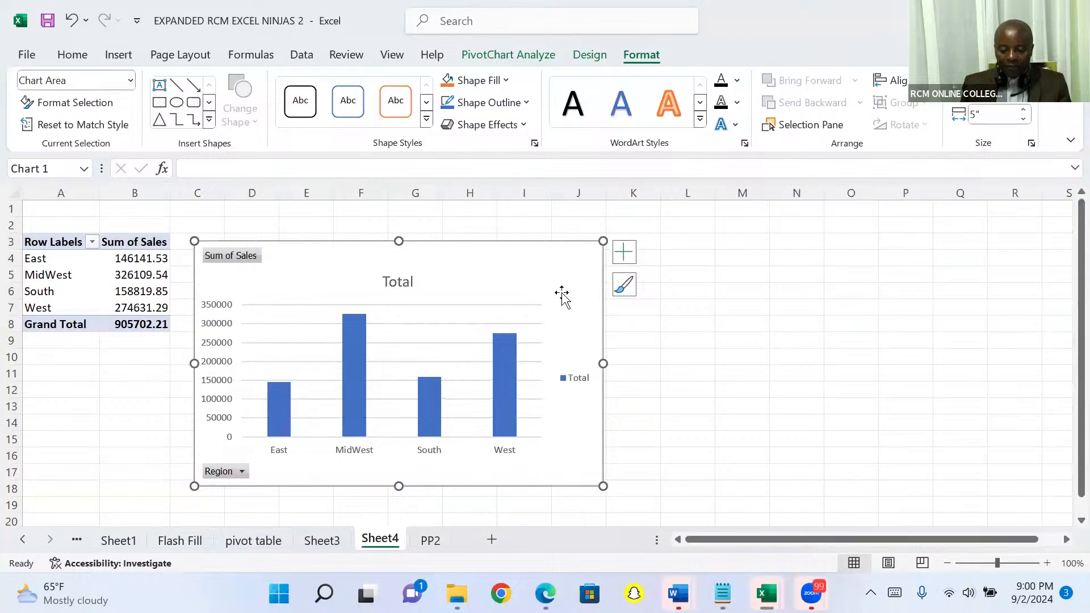
drag(552, 271, 857, 246)
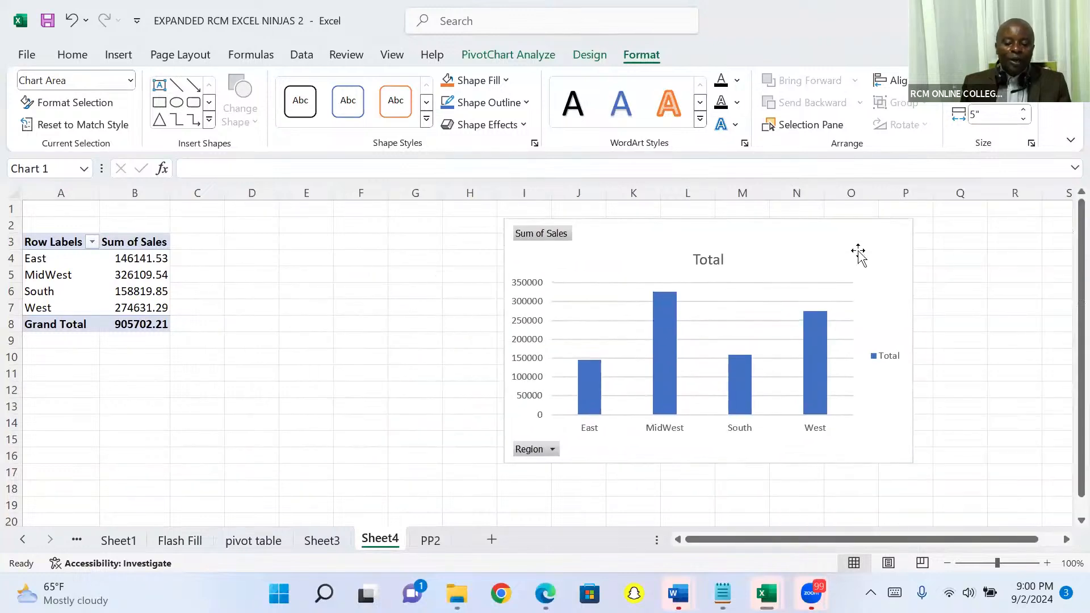
Step: Filter the new PivotChart's Region field to include only East and South
click(553, 449)
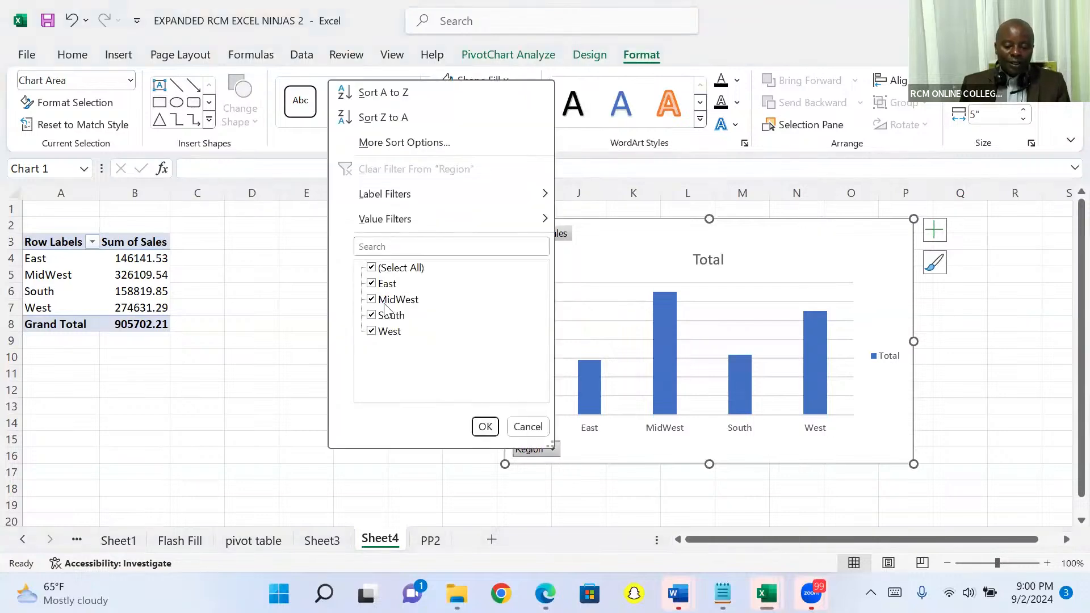
click(373, 269)
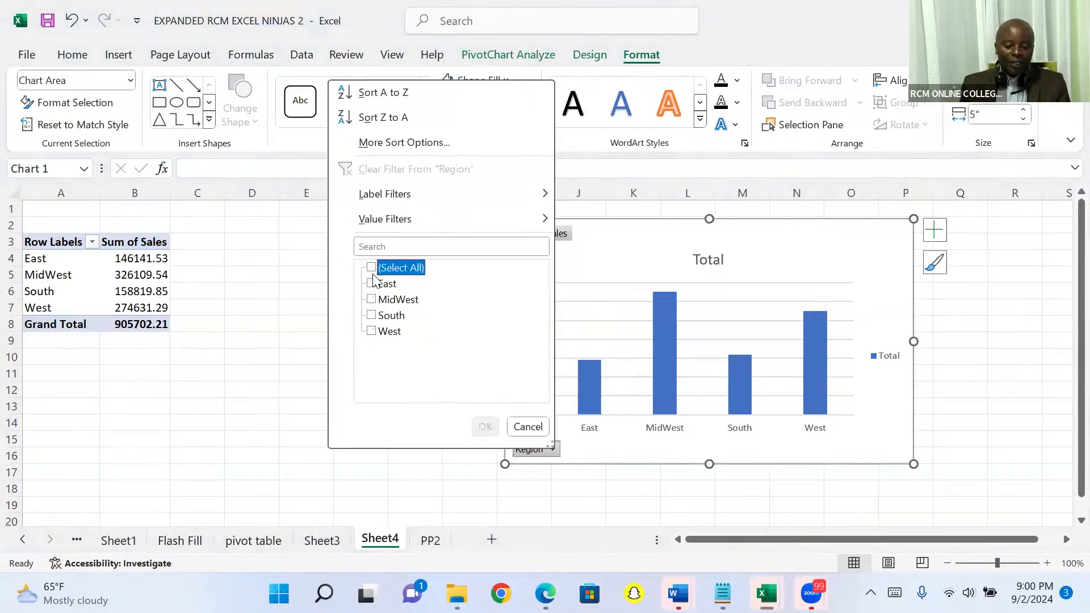
click(372, 284)
click(372, 315)
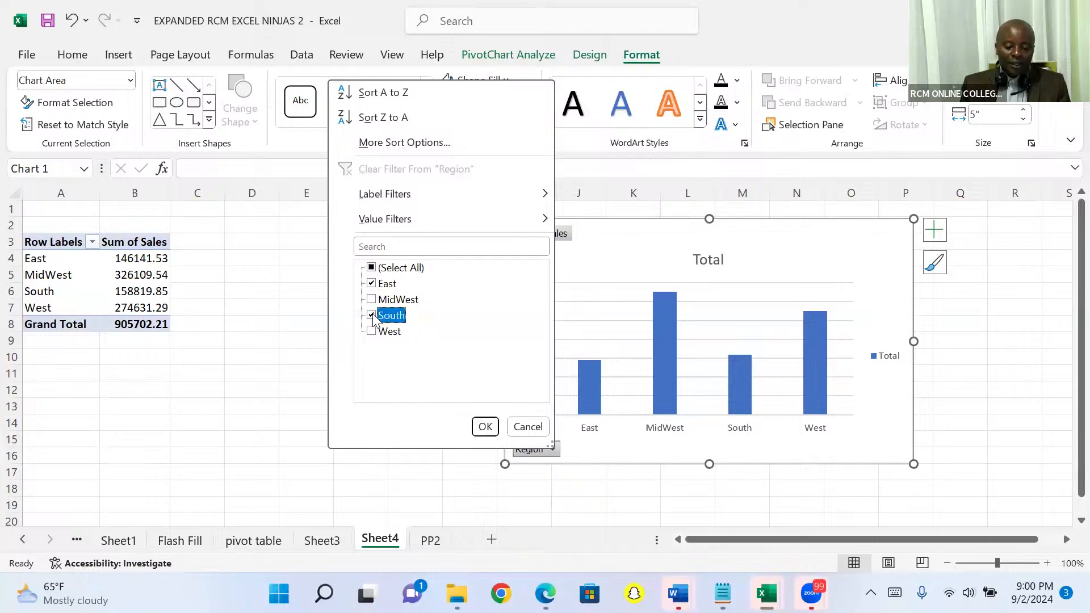
click(485, 427)
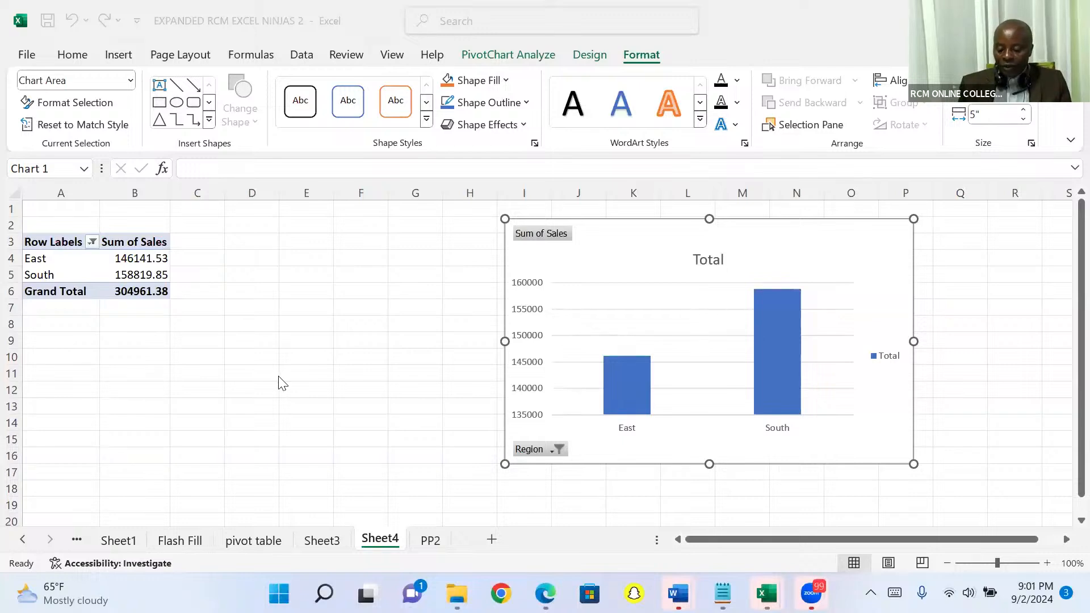
Step: On the PP2 sheet, convert the sales data in A1:E10001 into a table with headers
click(429, 544)
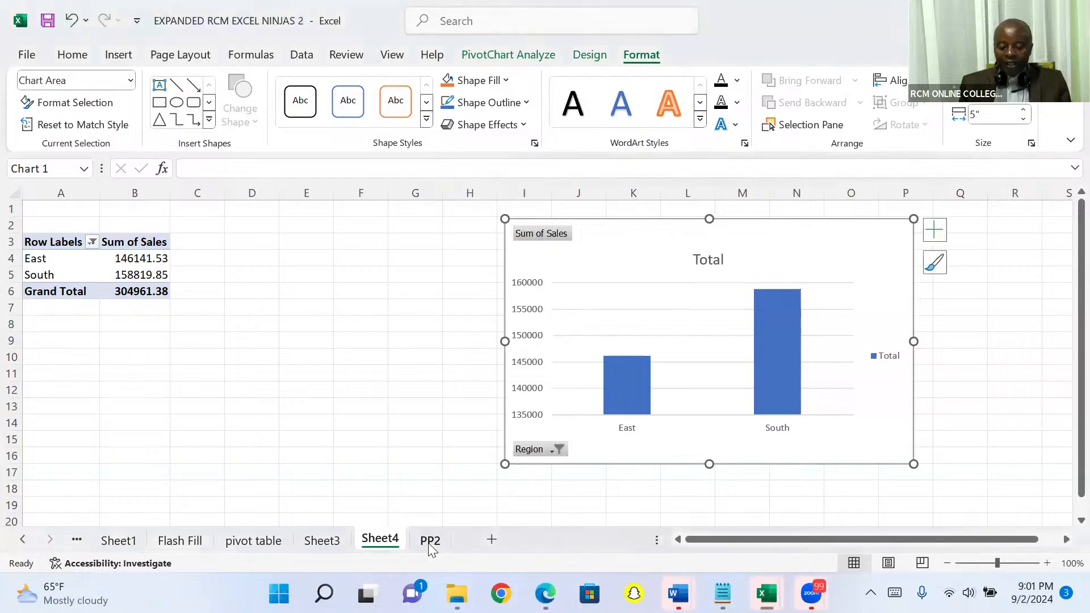
click(430, 542)
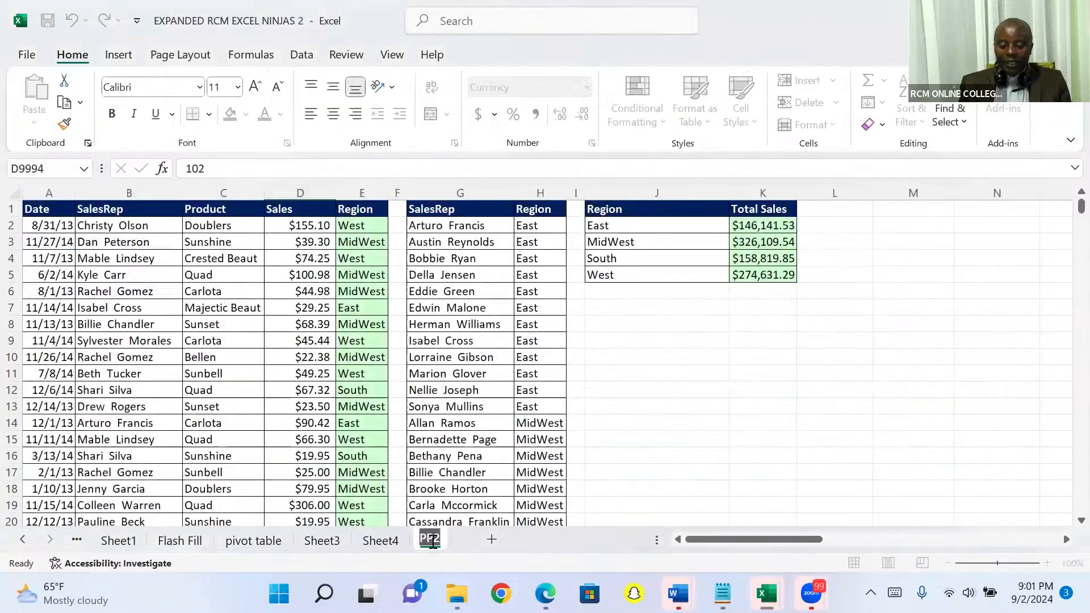
click(289, 276)
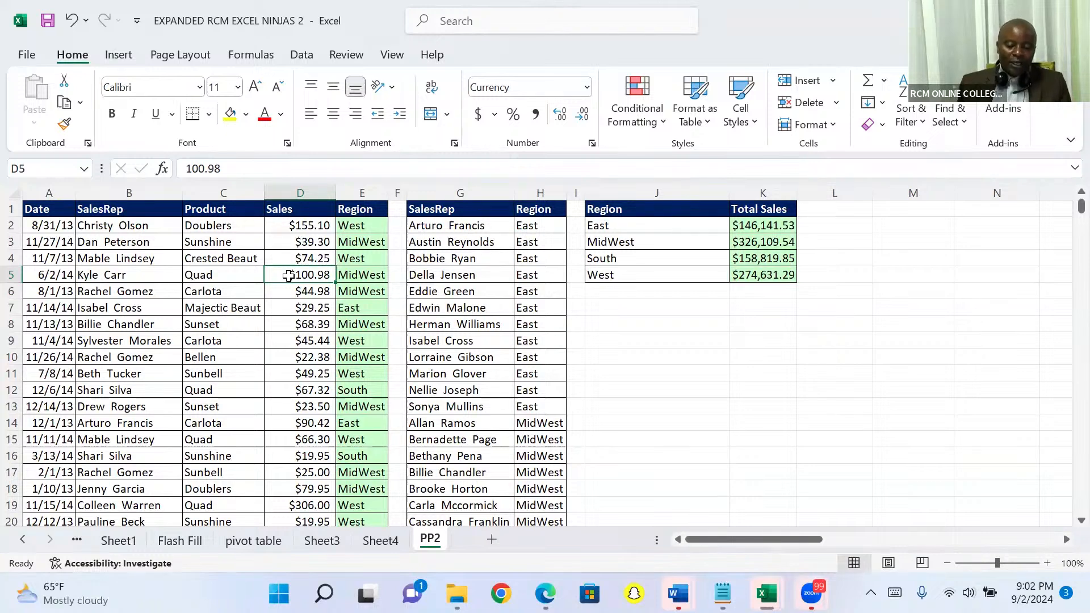
click(119, 55)
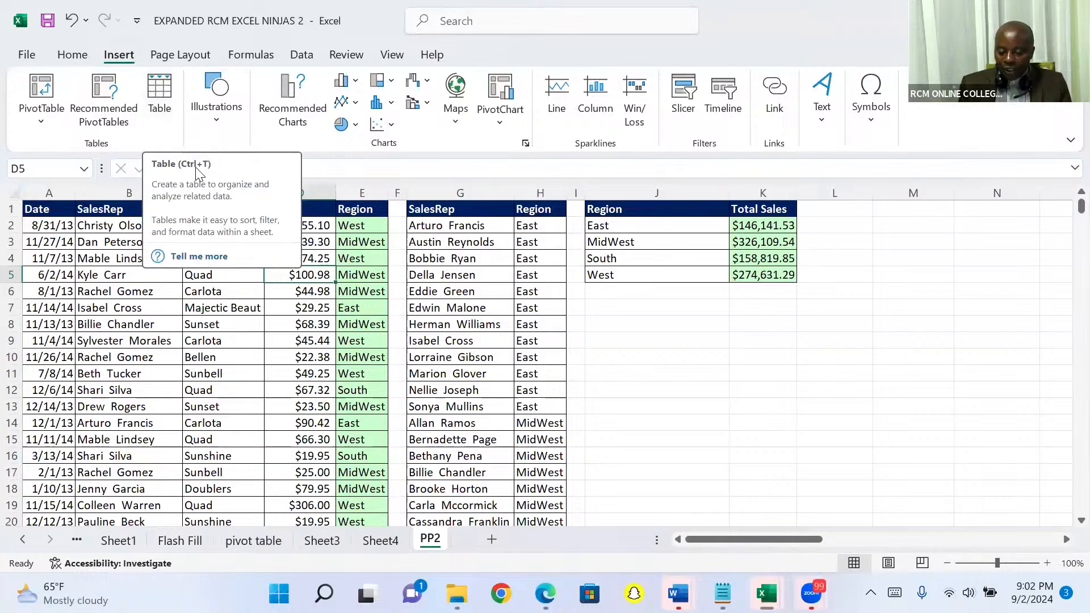
click(159, 96)
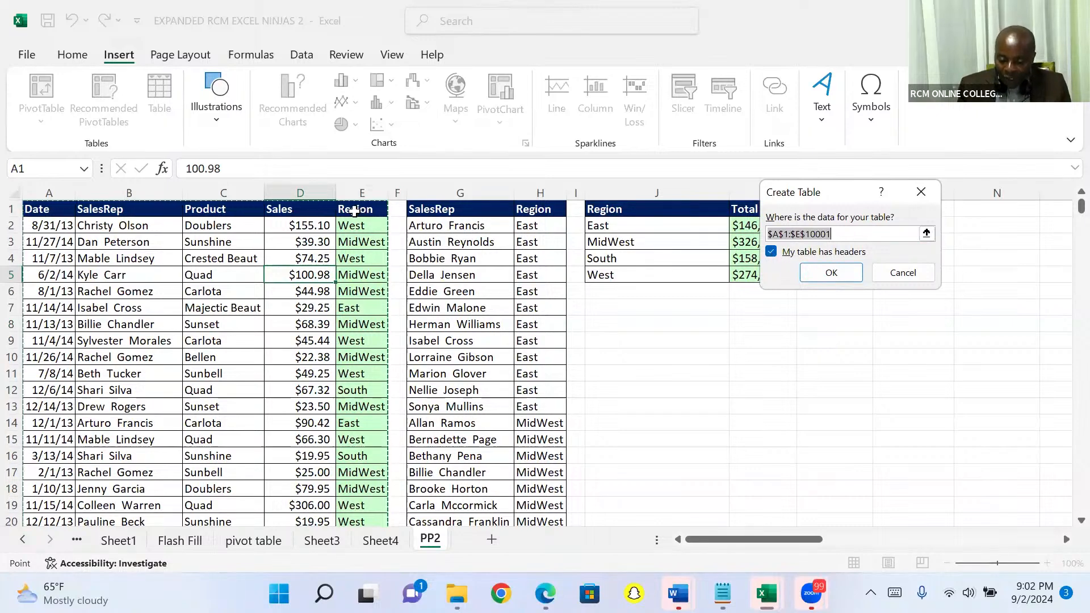
click(784, 251)
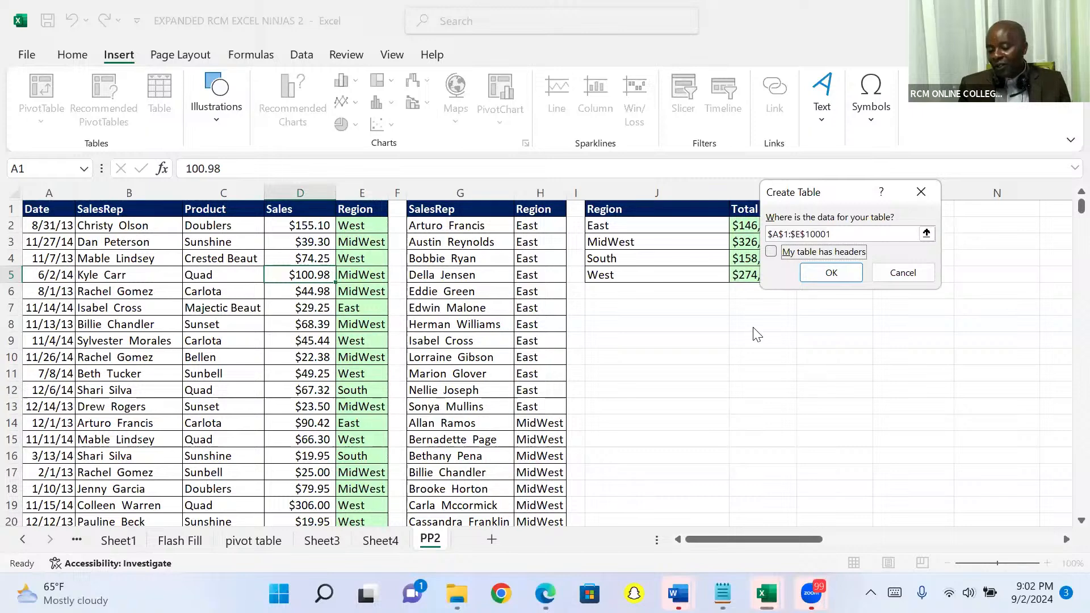
click(771, 252)
click(828, 275)
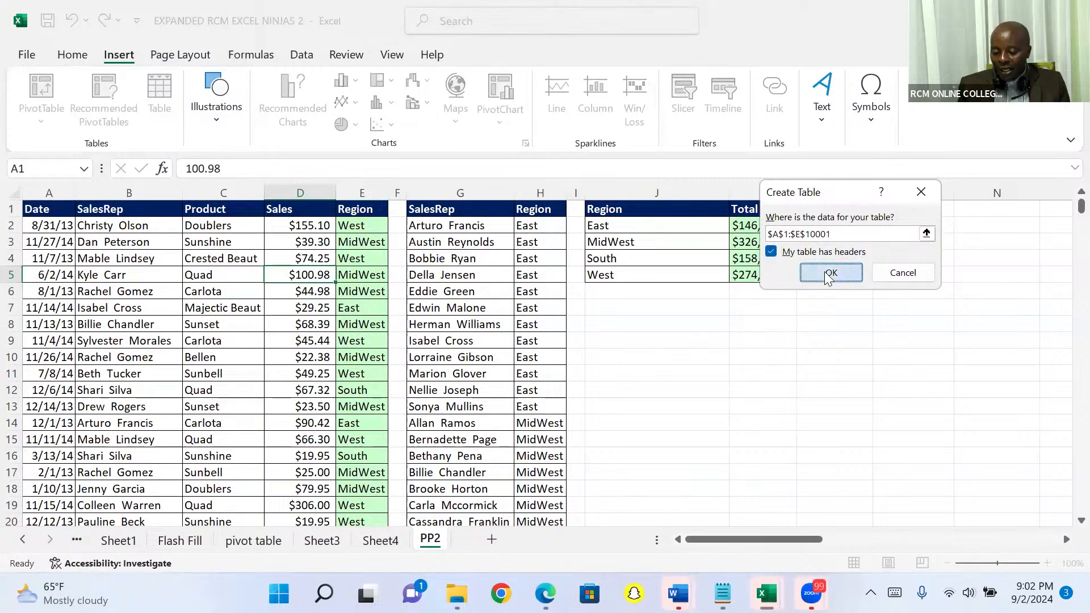
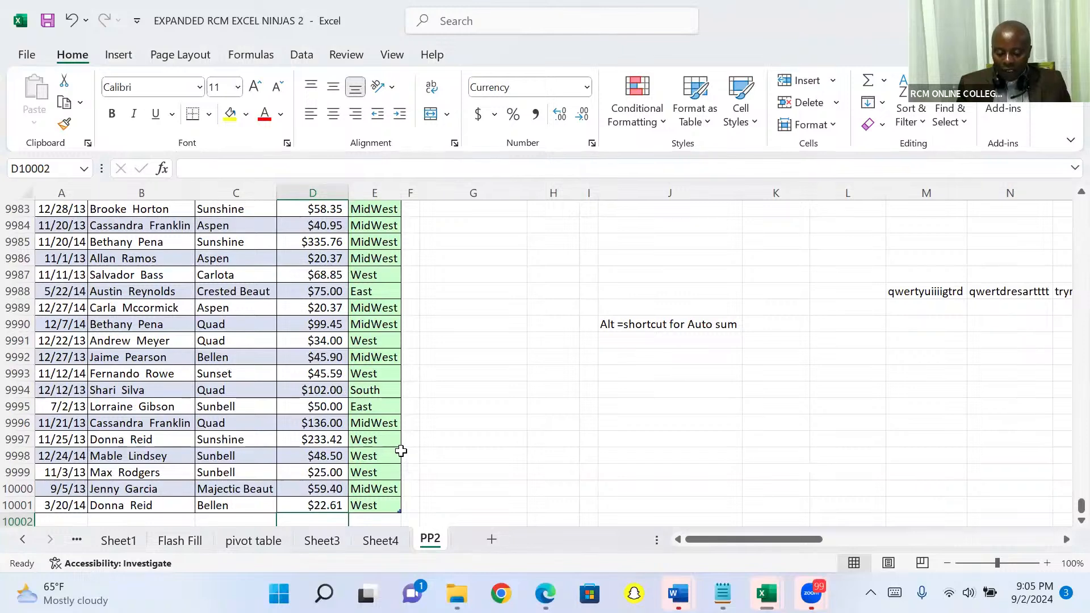
Step: Add an AutoSum total of the Sales column in D10002 below the table, and return to the Sales header
key(alt+equal)
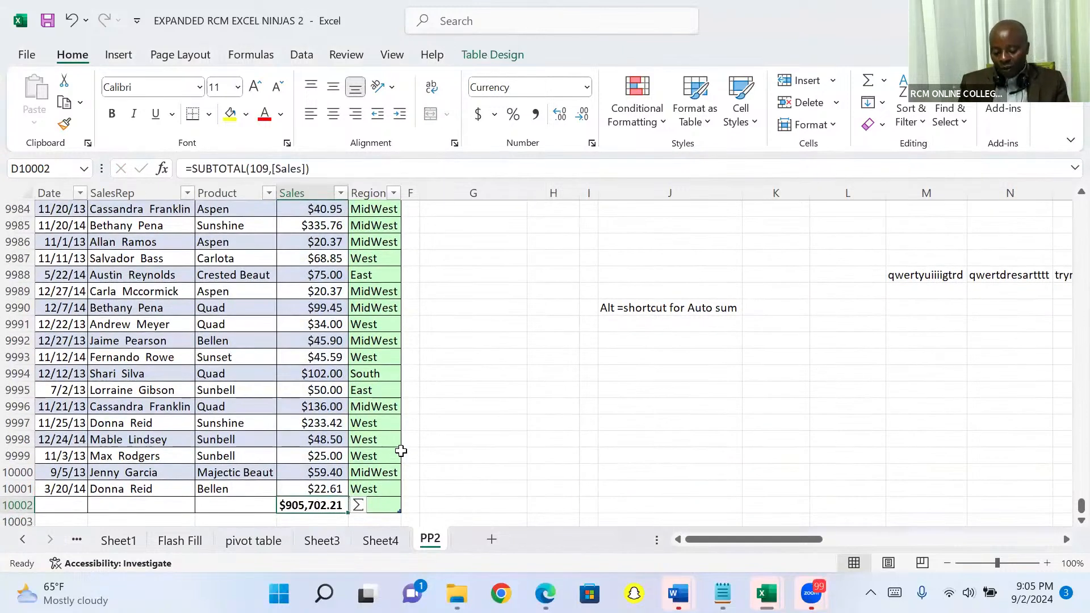
key(Up)
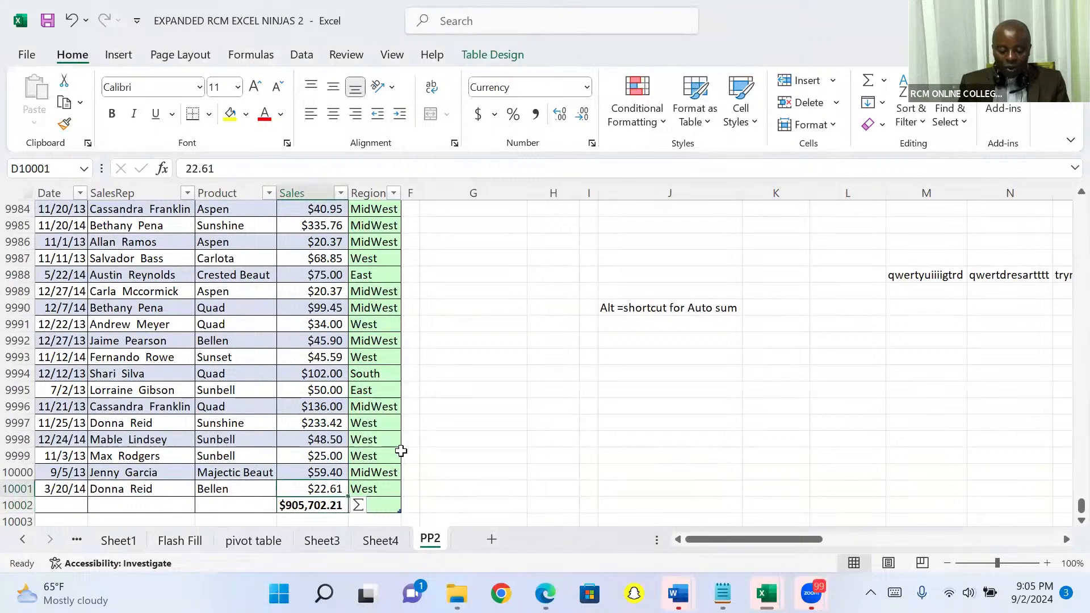
key(ctrl+Up)
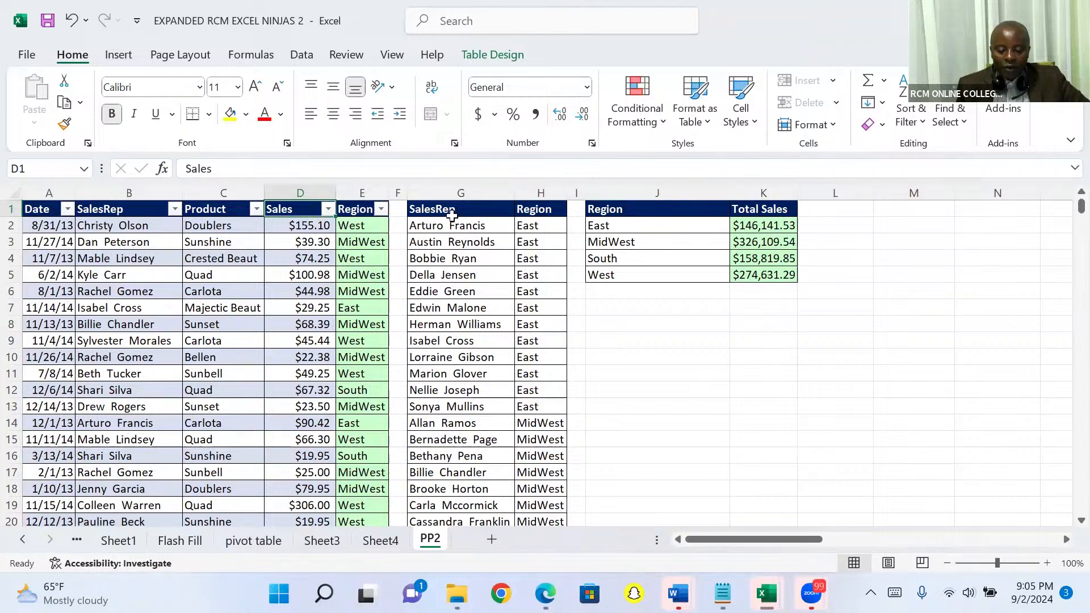
Step: Filter the sales table's Region column to show only East
click(381, 210)
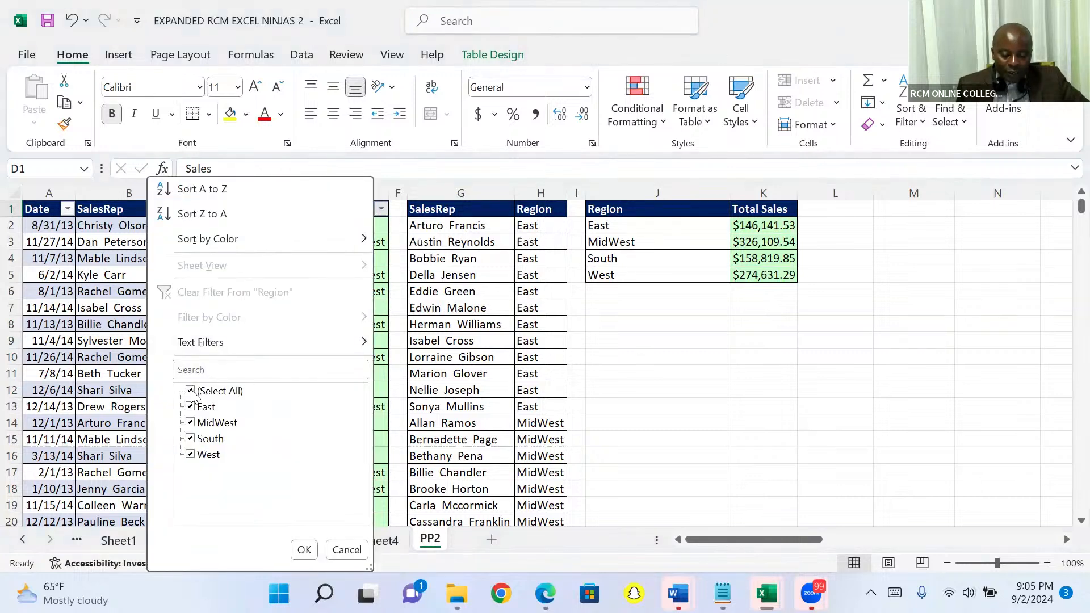
click(191, 391)
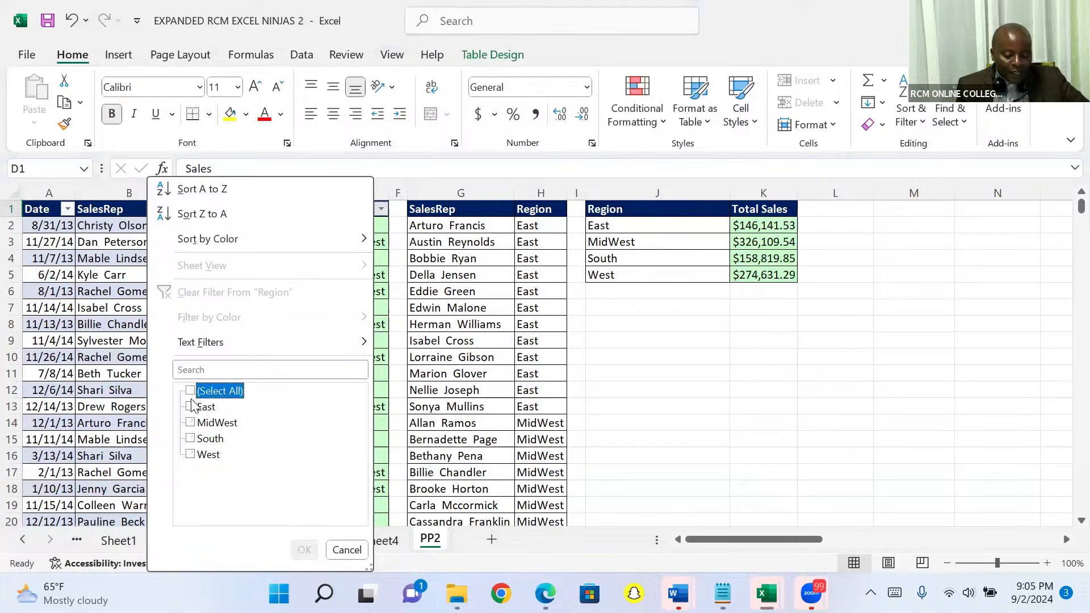
click(191, 406)
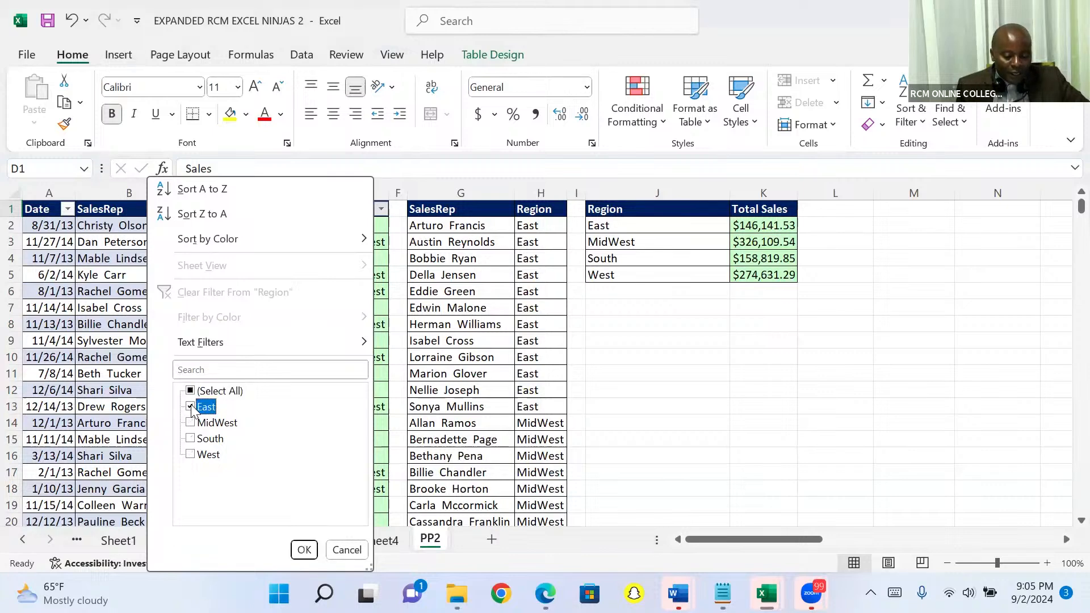
click(304, 554)
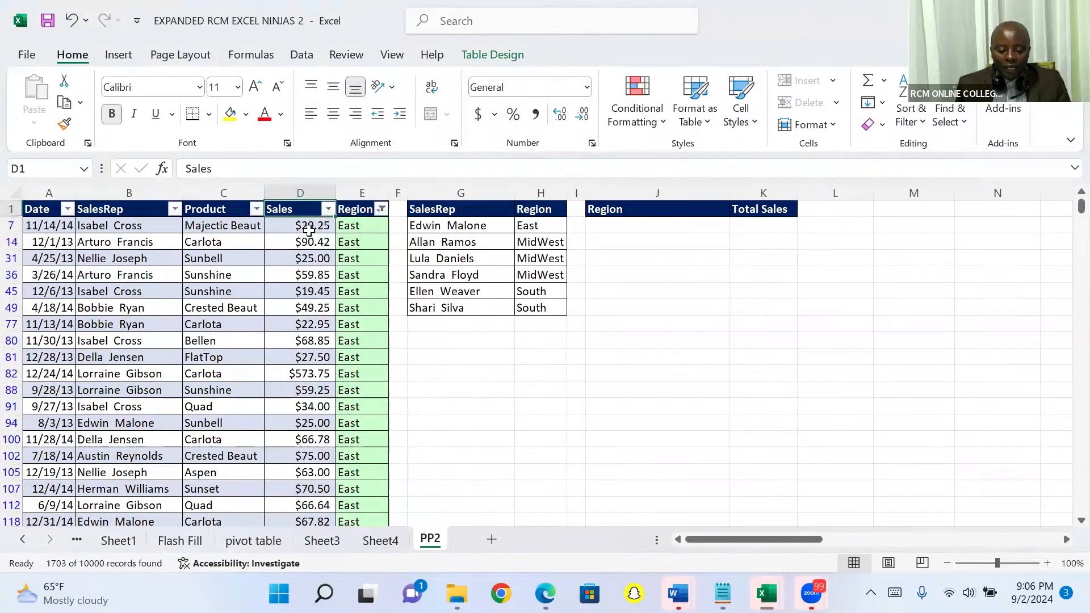
Step: Compare the filtered Sales total in D10002 with the East figure in the Sheet4 PivotTable, and return to PP2
click(307, 226)
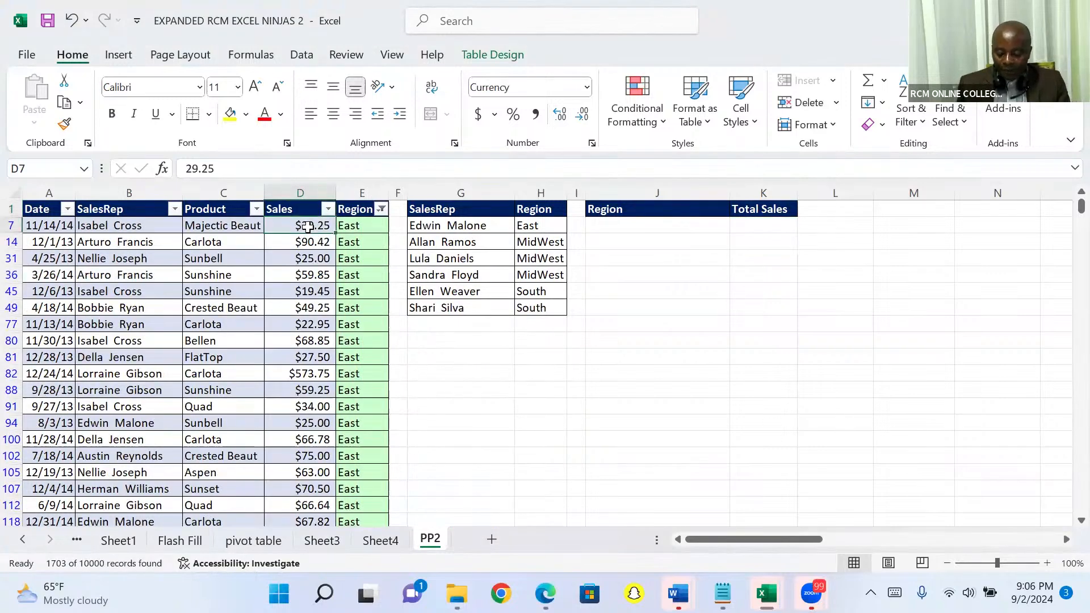
key(ctrl+Down)
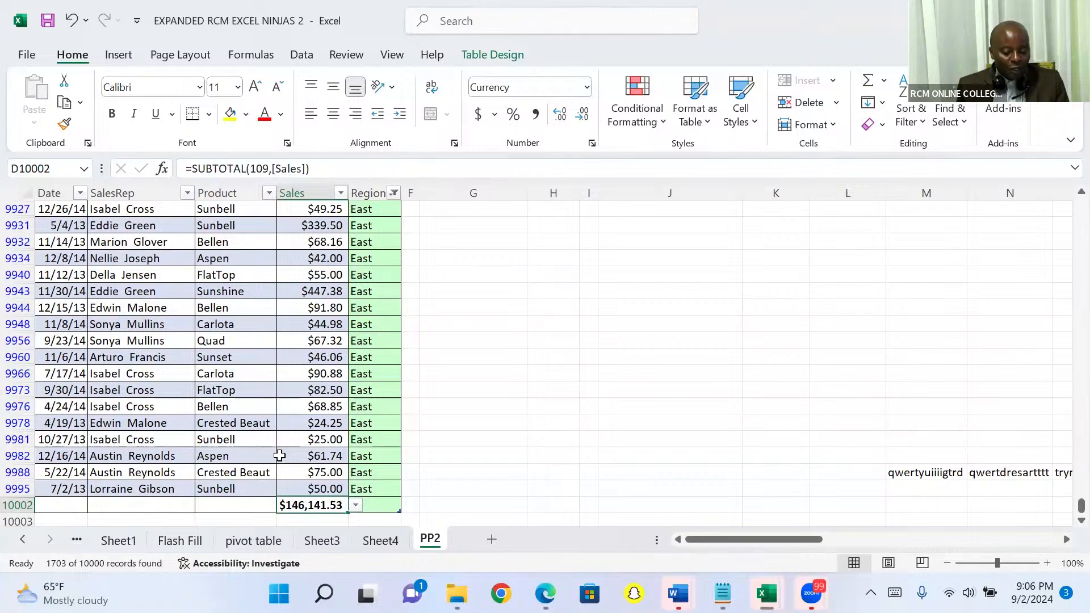
click(375, 541)
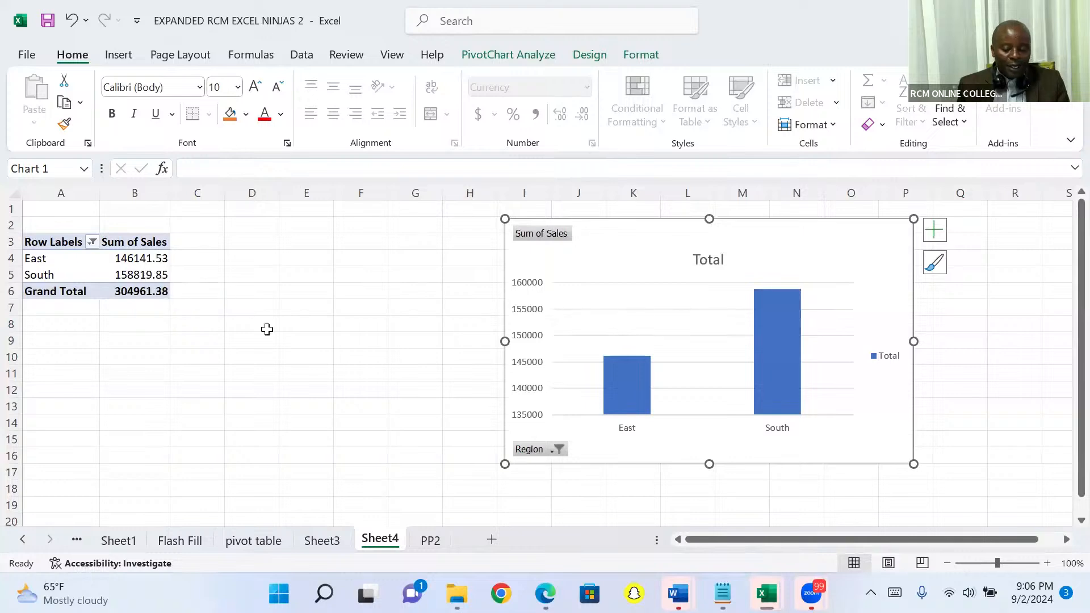
click(424, 541)
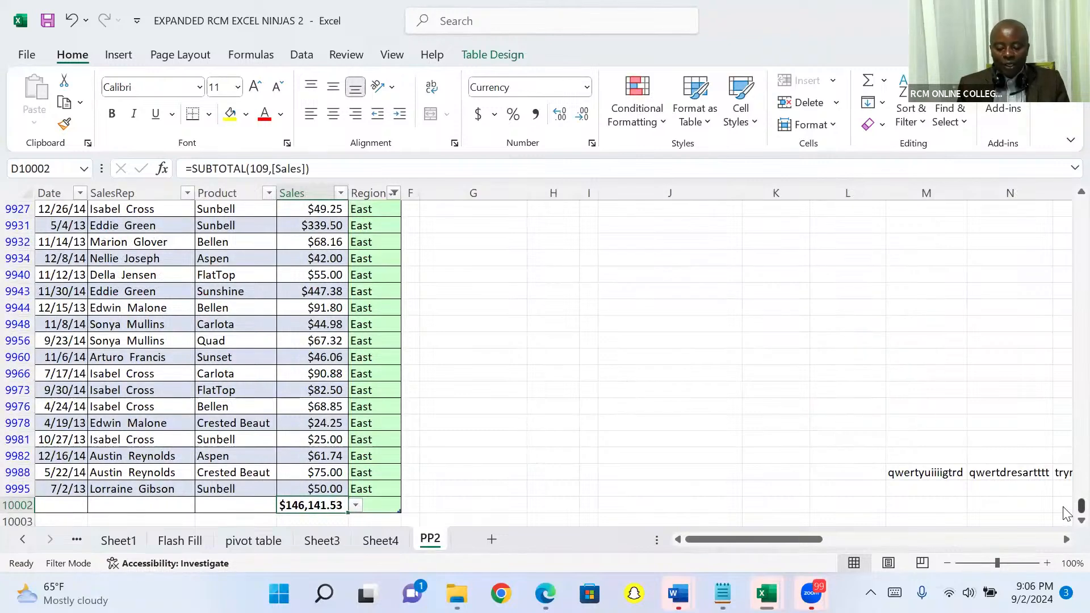
Step: Return to the table's header row and clear the filter from the Region column
key(Up)
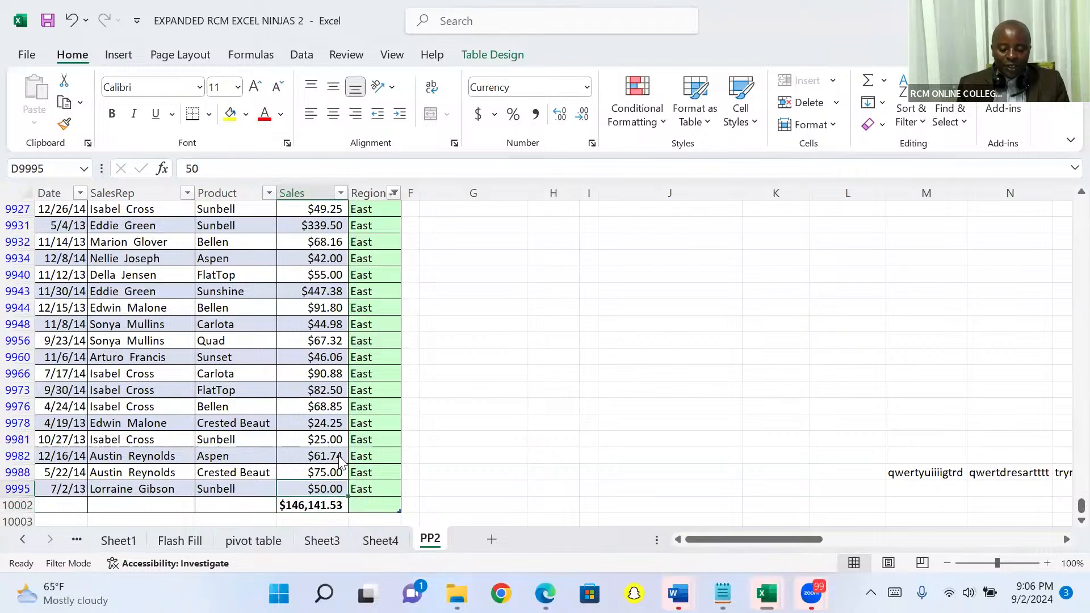
key(ctrl+Up)
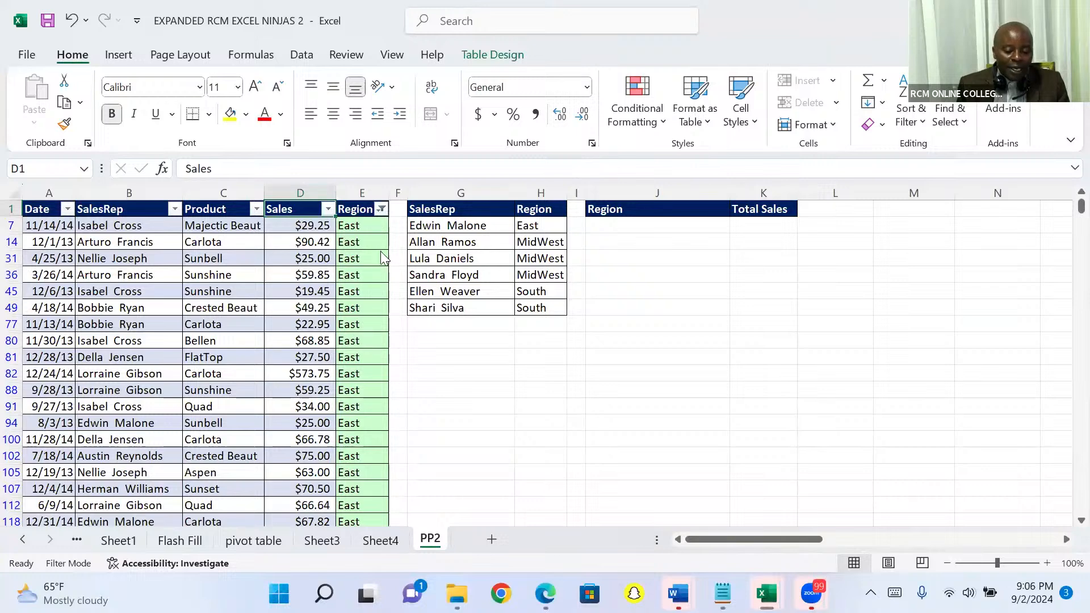
click(382, 209)
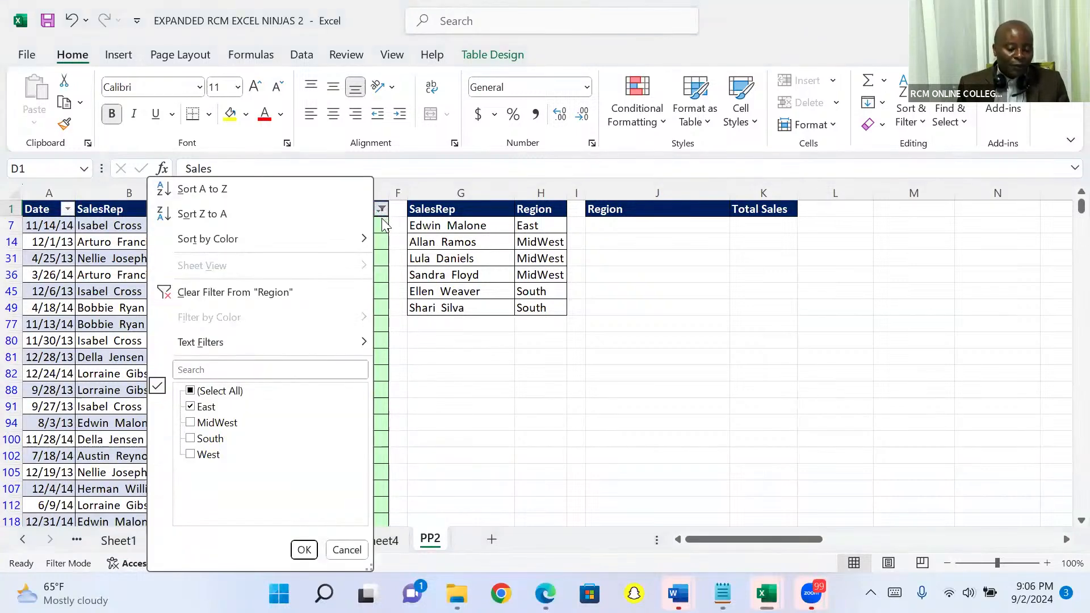
click(188, 294)
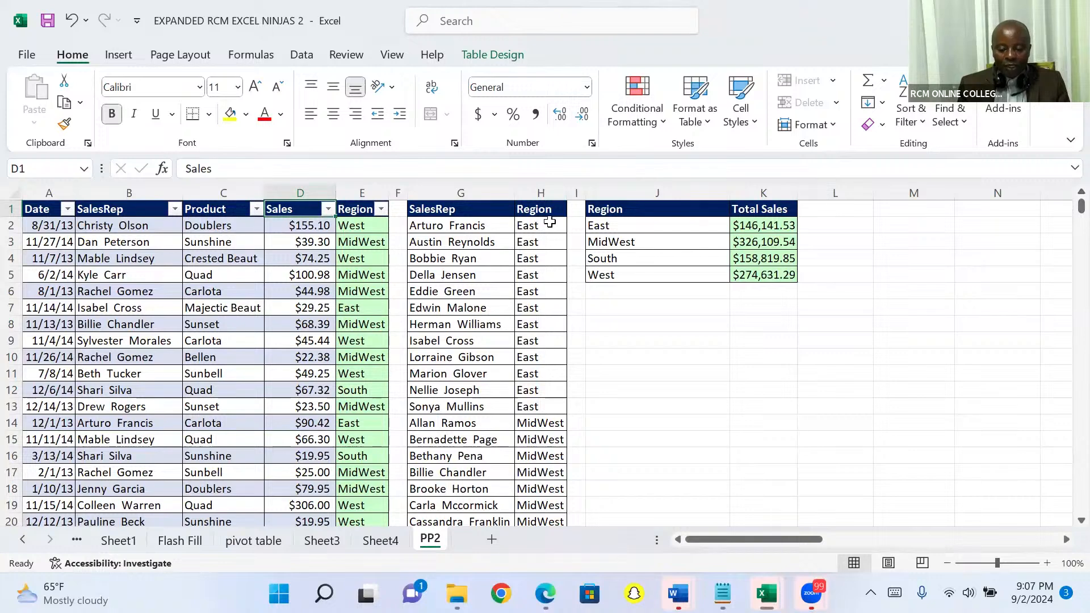
Step: Enter the note "ctrl shift +" in cell L7 as the reminder for inserting rows
click(12, 208)
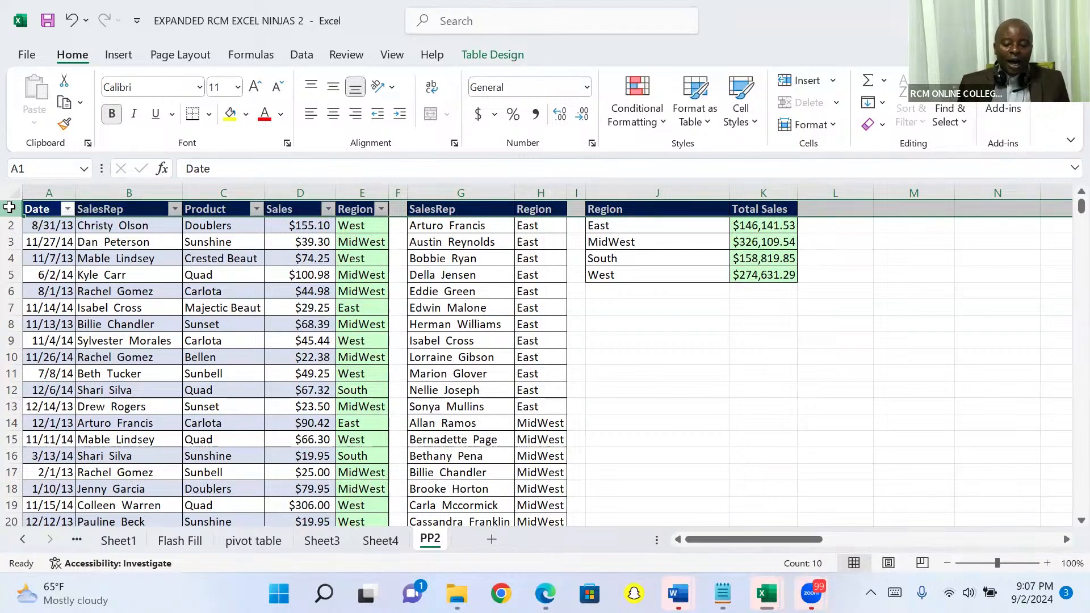
click(819, 311)
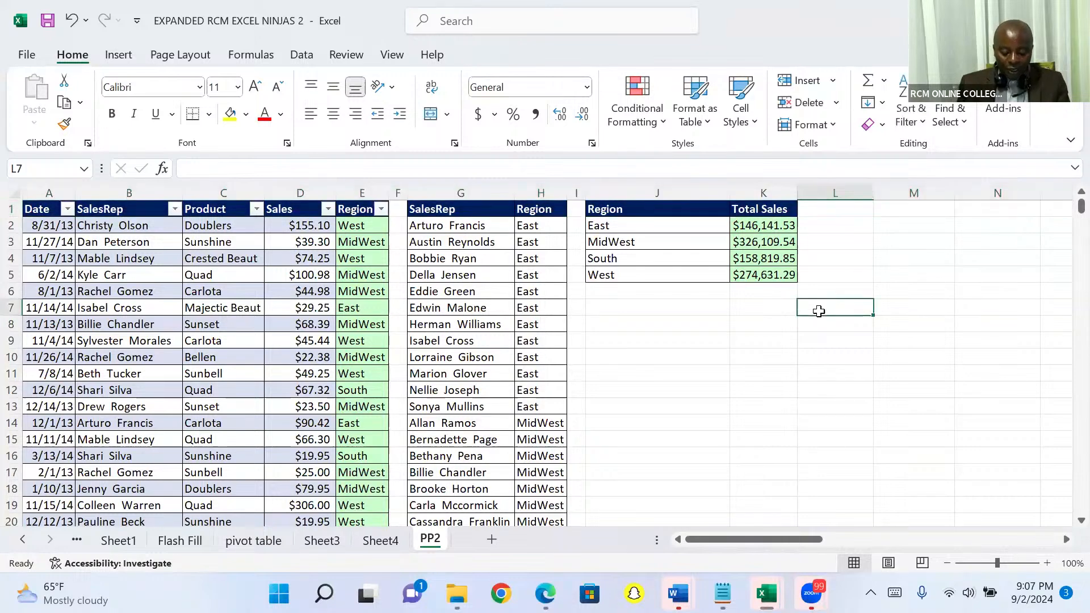
text(ctrl)
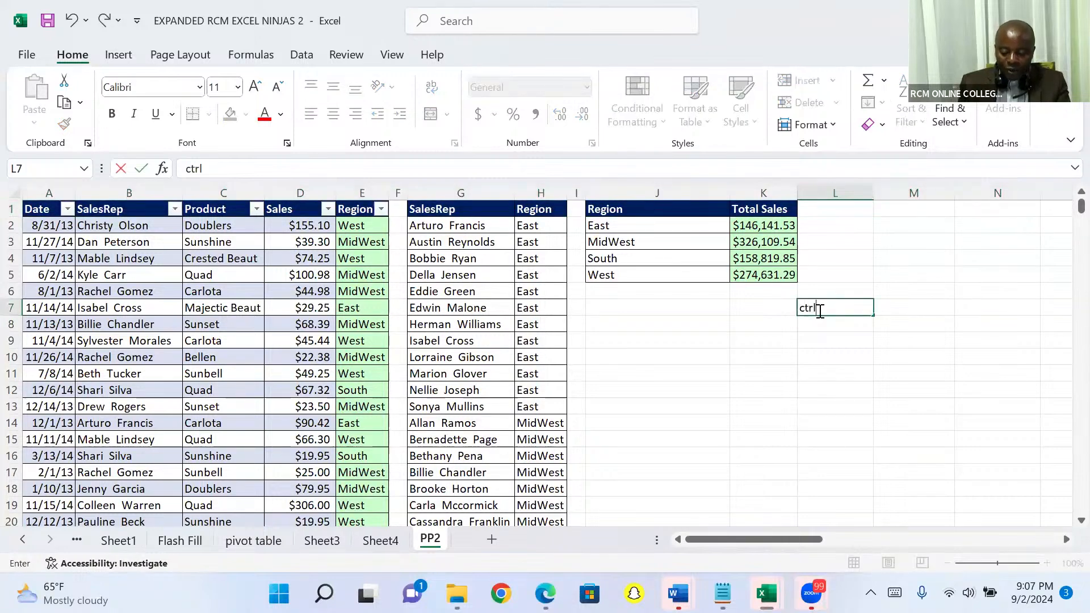
text( shift)
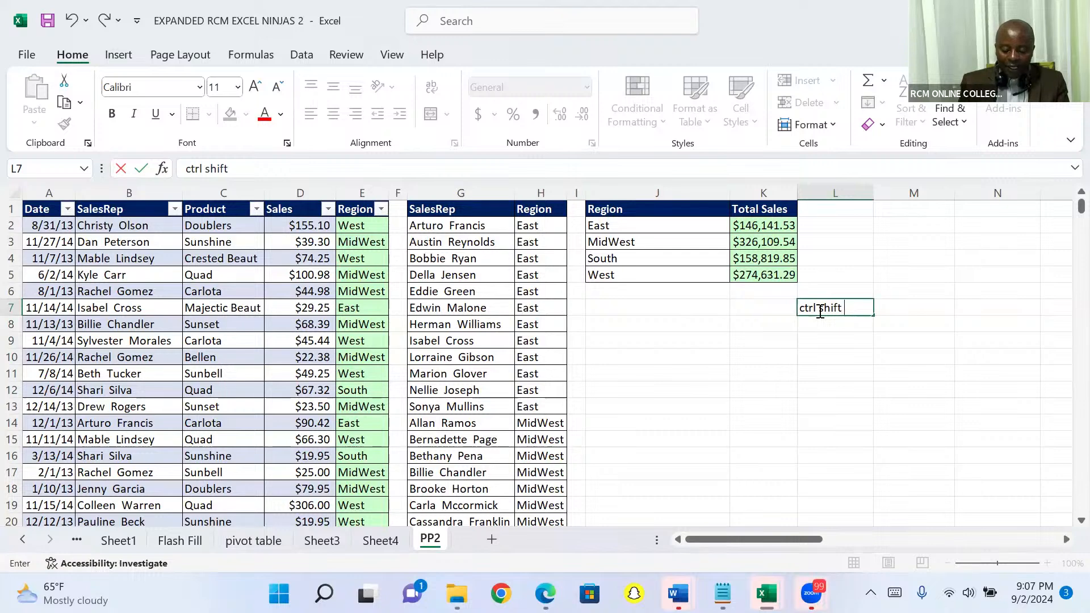
text(+)
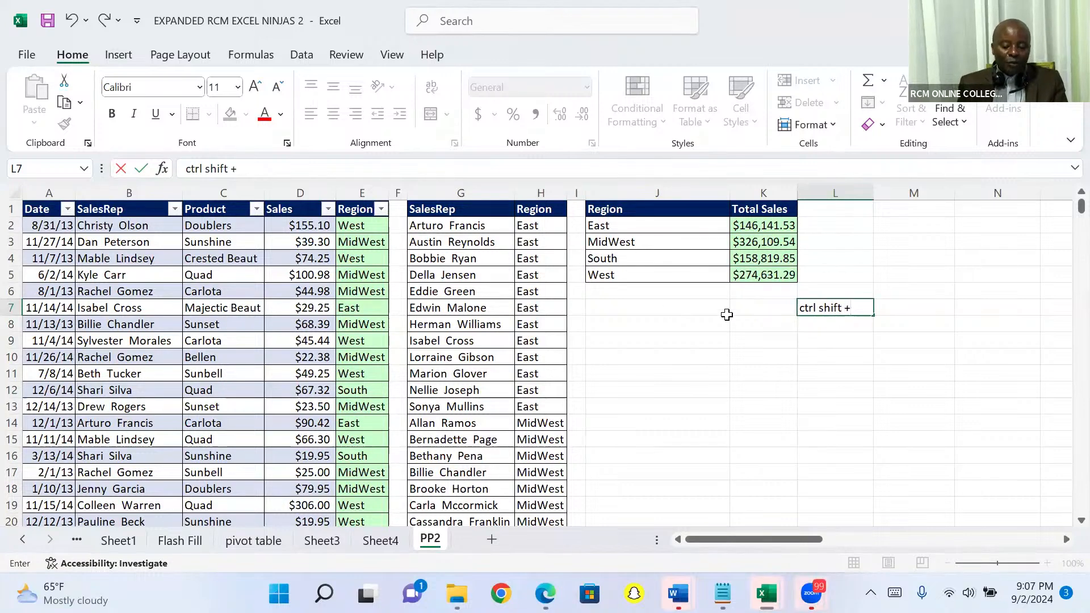
Step: Insert twelve blank rows above the header row at the top of the PP2 sheet
click(8, 209)
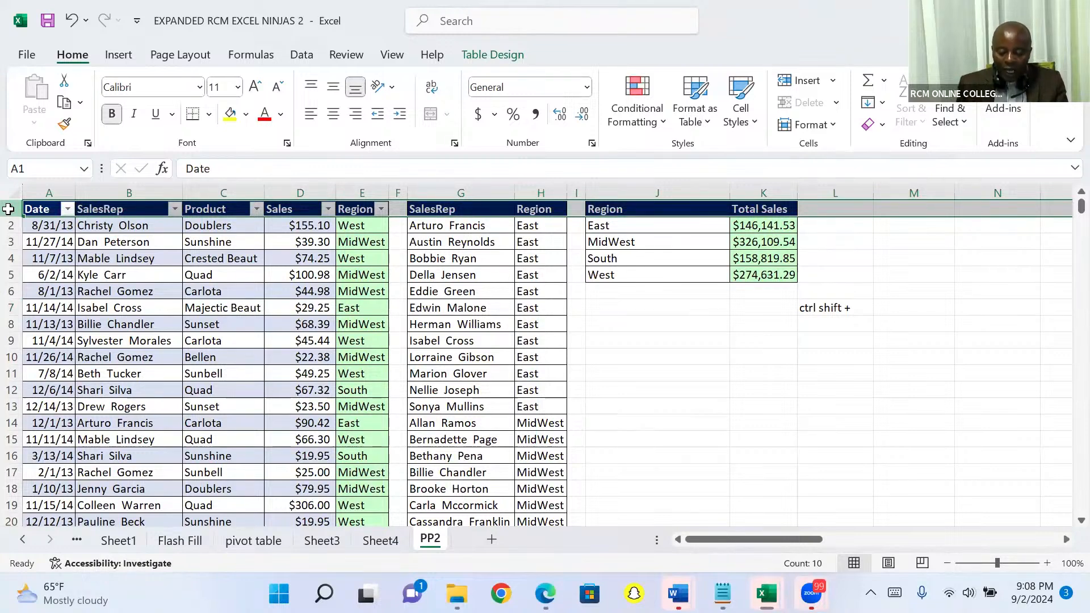
key(ctrl+shift+plus)
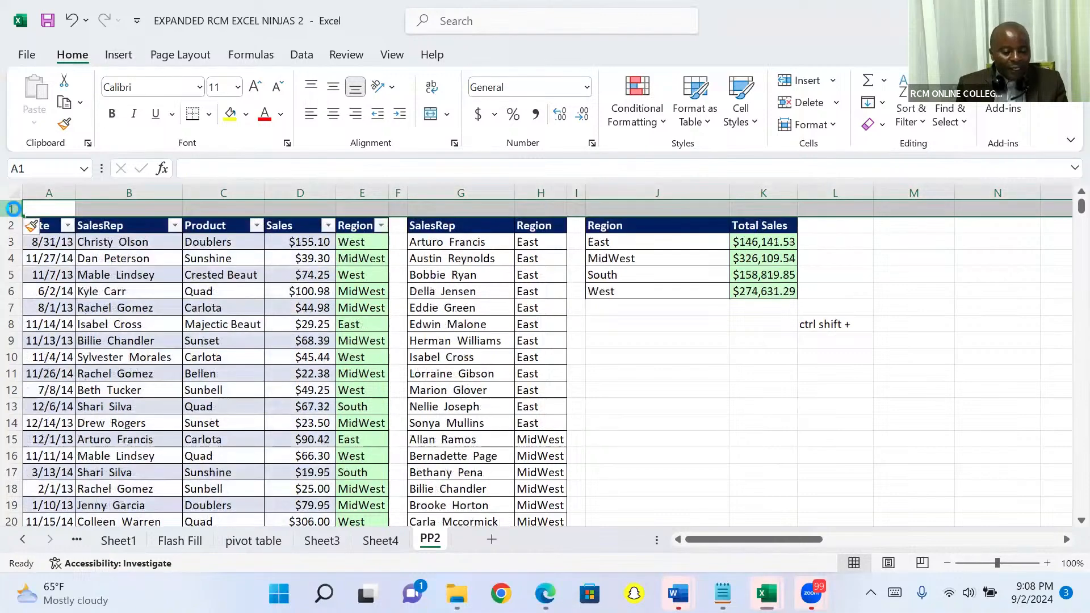
key(ctrl+shift+plus)
key(ctrl+shift+plus)
key(ctrl+shift+plus)
key(ctrl+shift+plus)
key(ctrl+shift+plus)
key(ctrl+shift+plus)
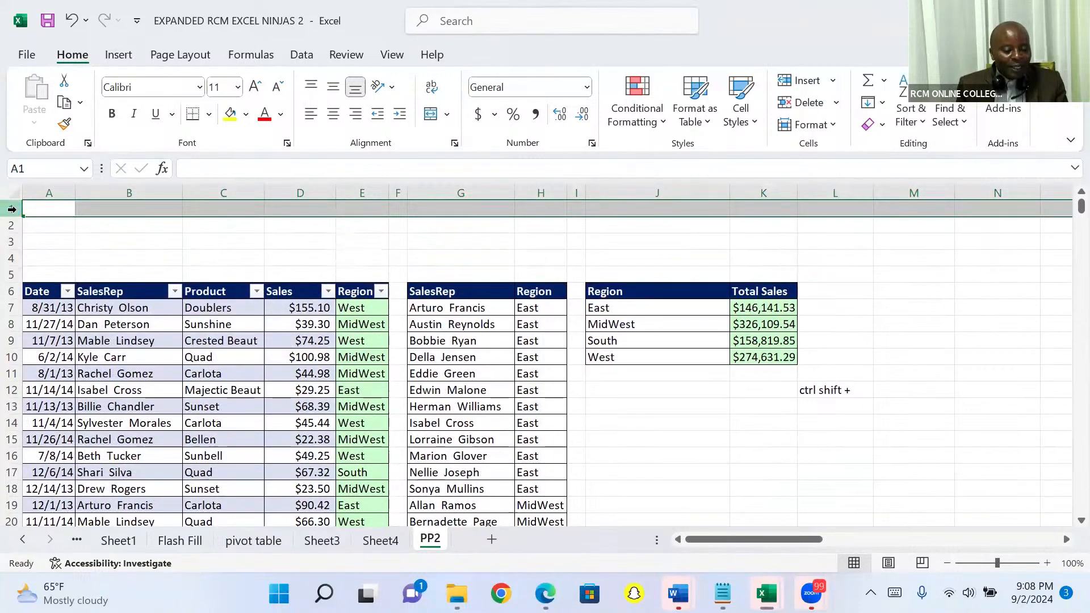
key(ctrl+shift+plus)
key(ctrl+shift+plus)
key(ctrl+shift+plus)
key(ctrl+shift+plus)
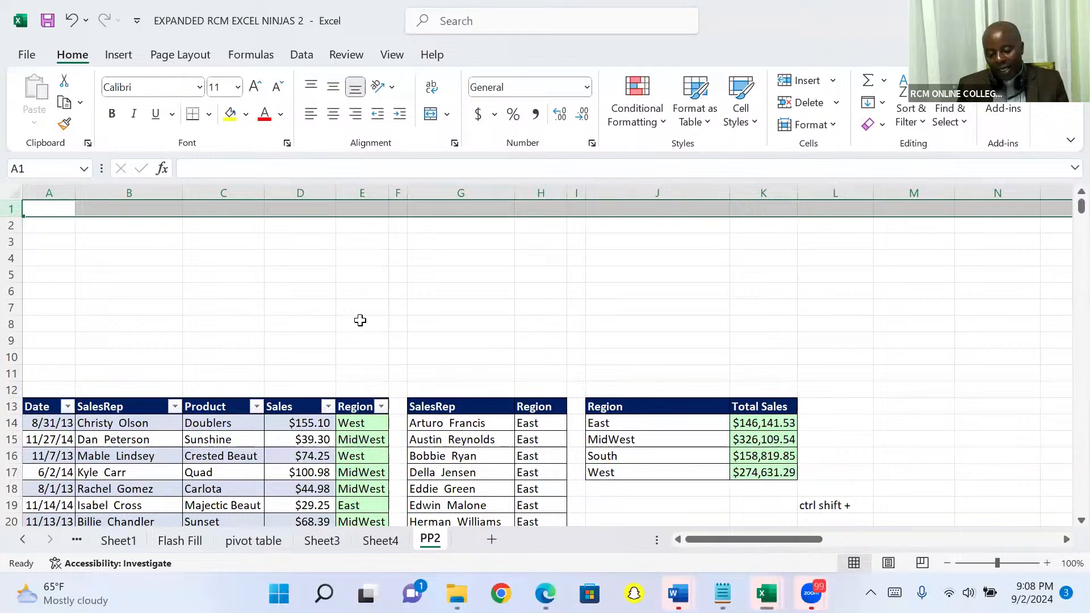
click(12, 373)
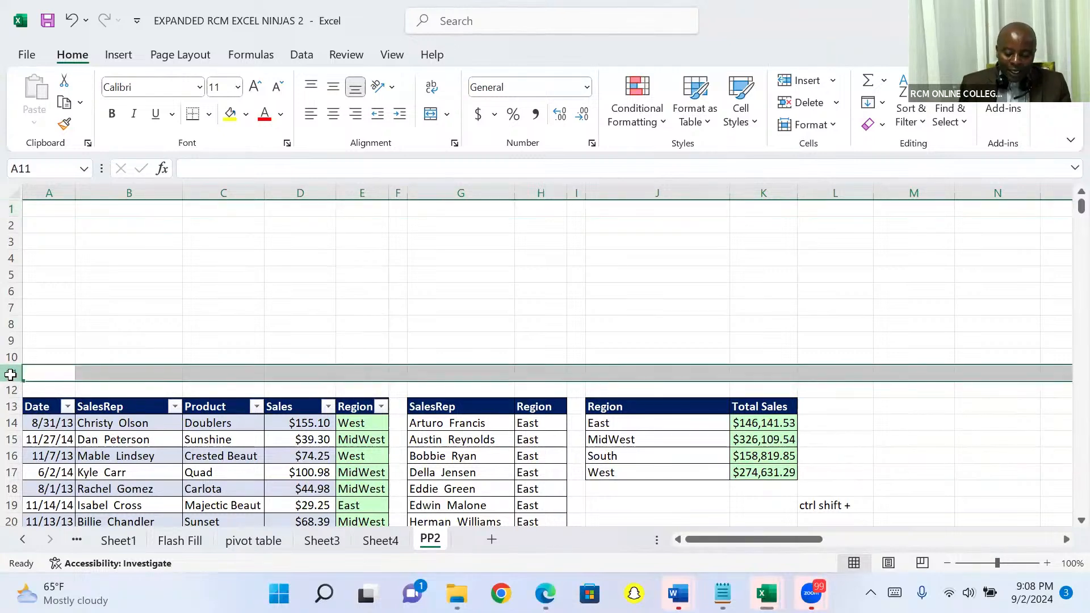
right_click(11, 373)
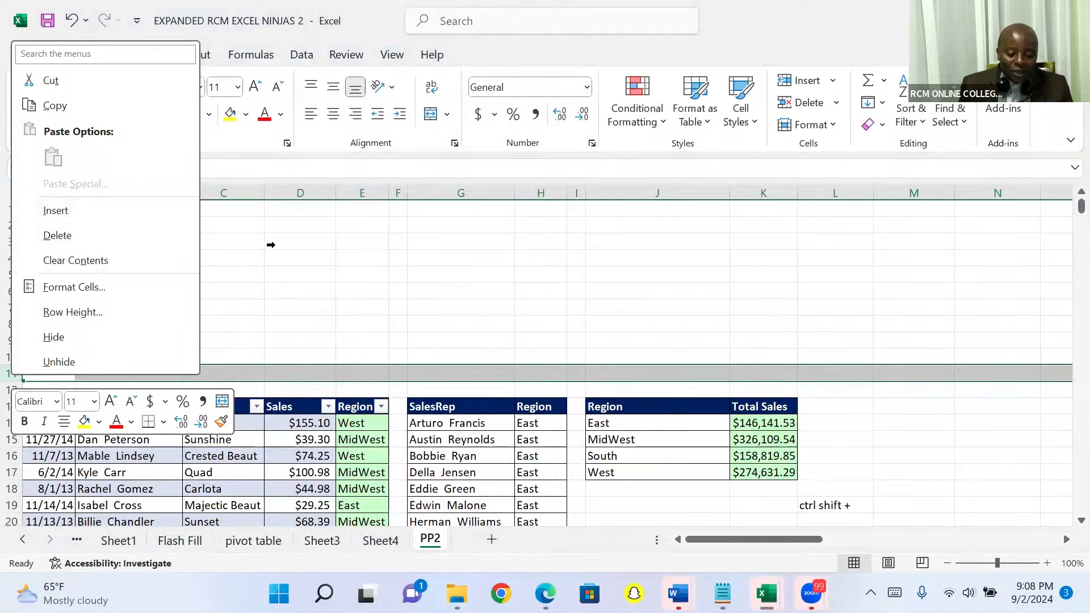
key(Escape)
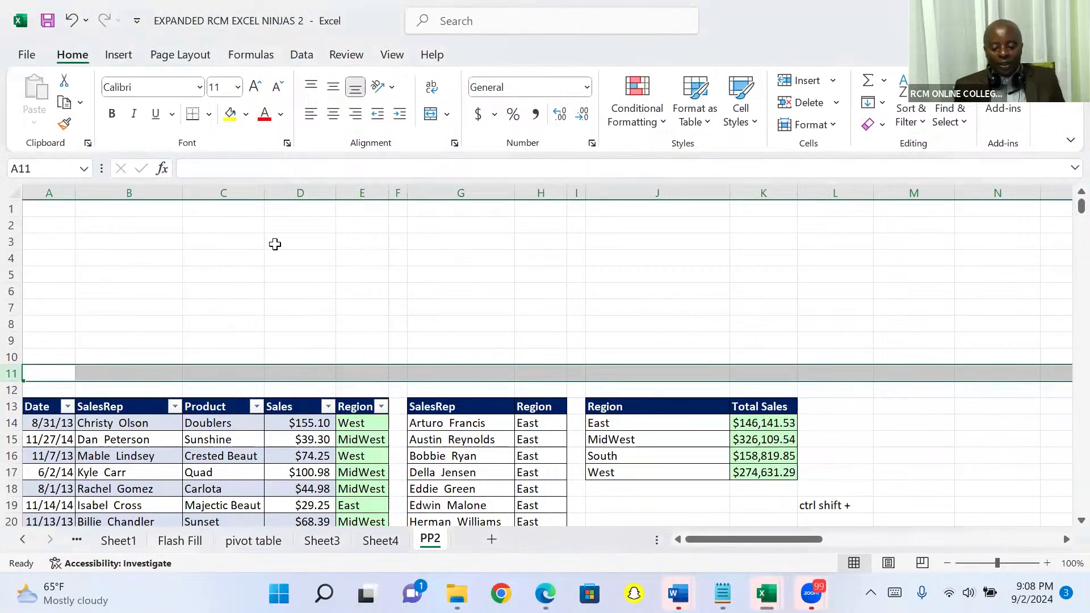
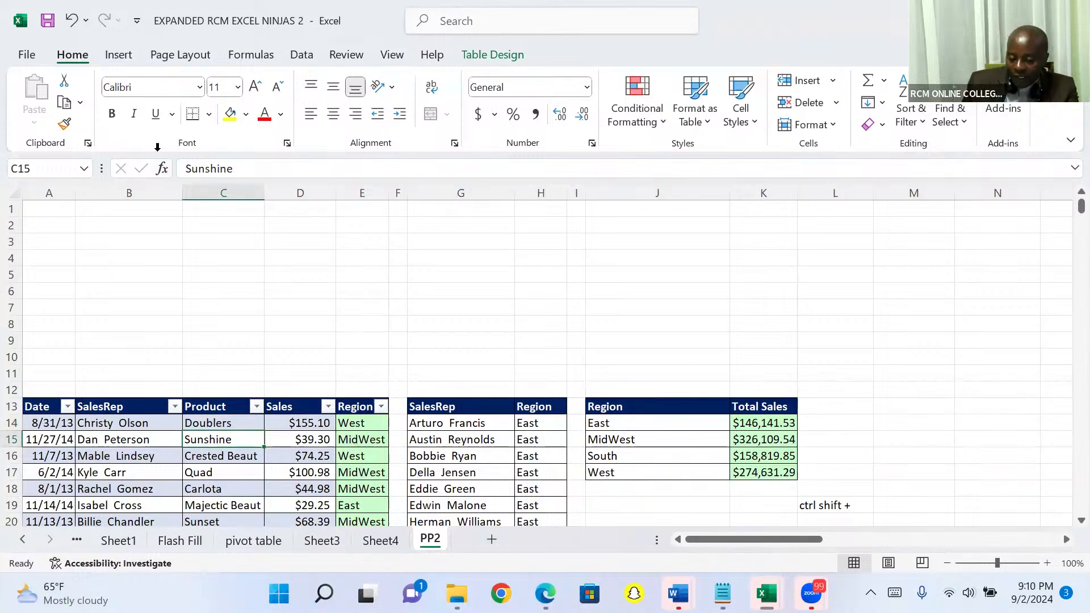
Step: Insert slicers for the SalesRep and Region fields of the sales table on PP2
click(126, 62)
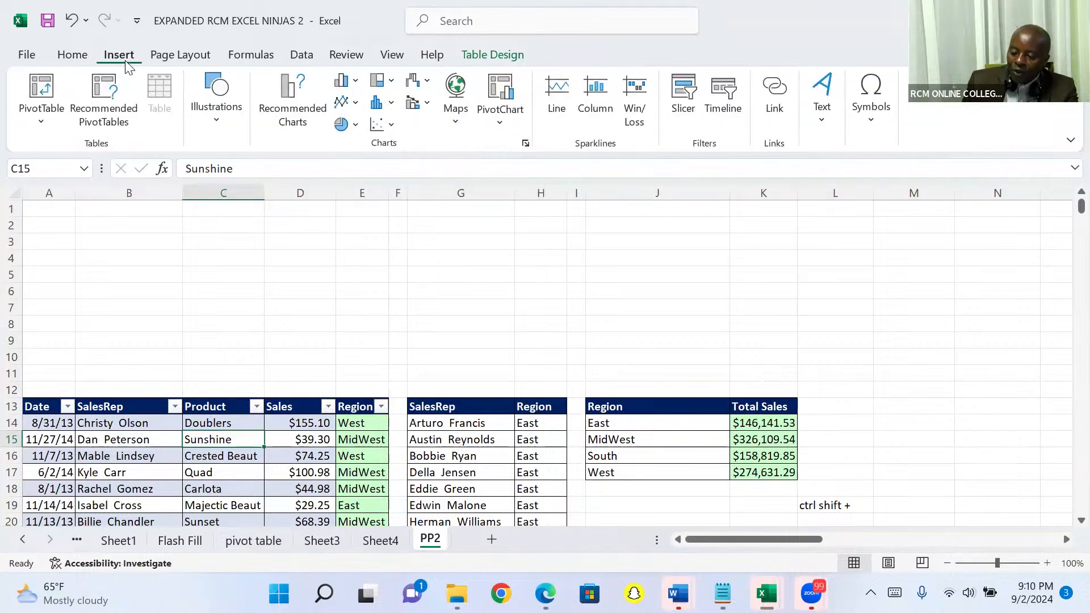
click(684, 97)
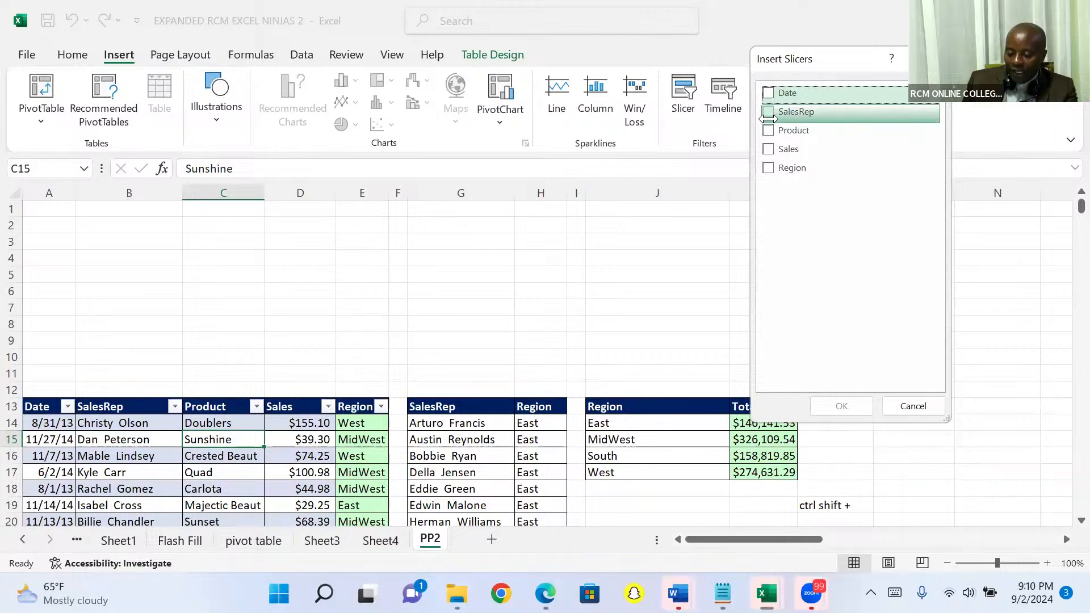
click(768, 112)
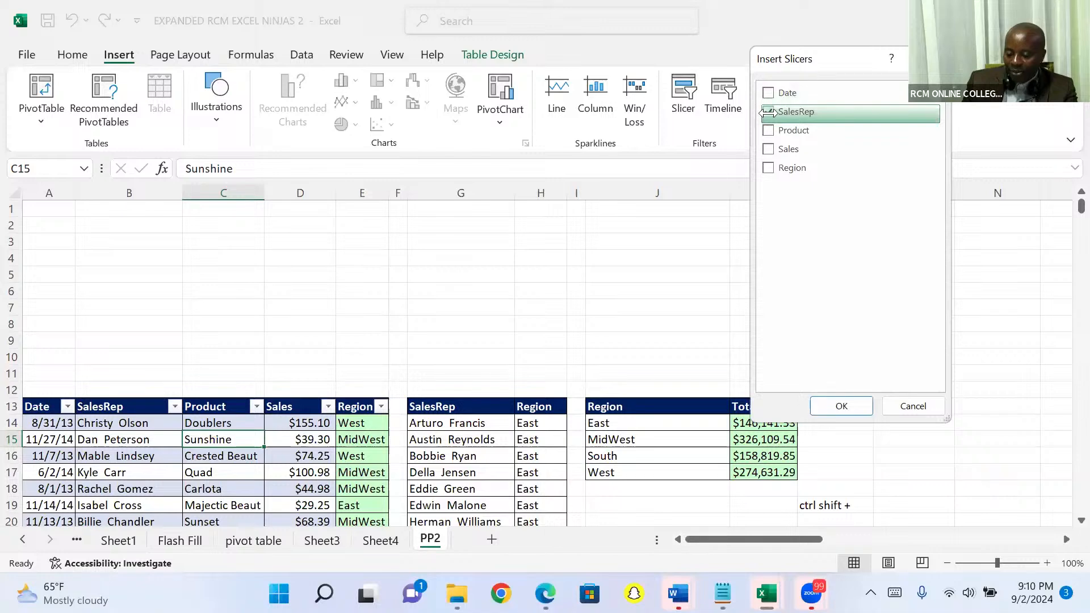
click(765, 165)
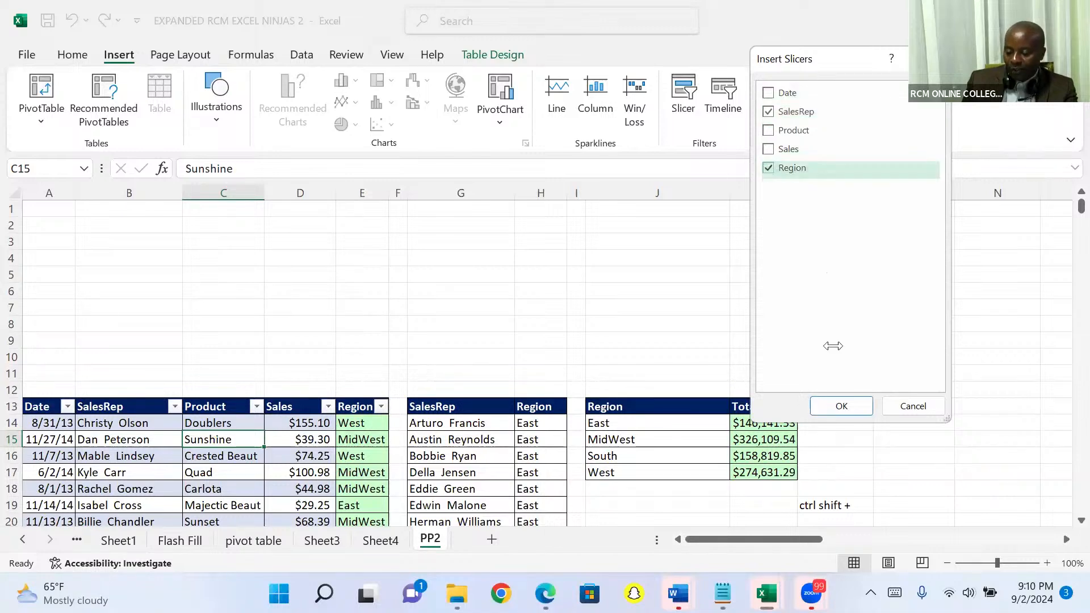
click(825, 402)
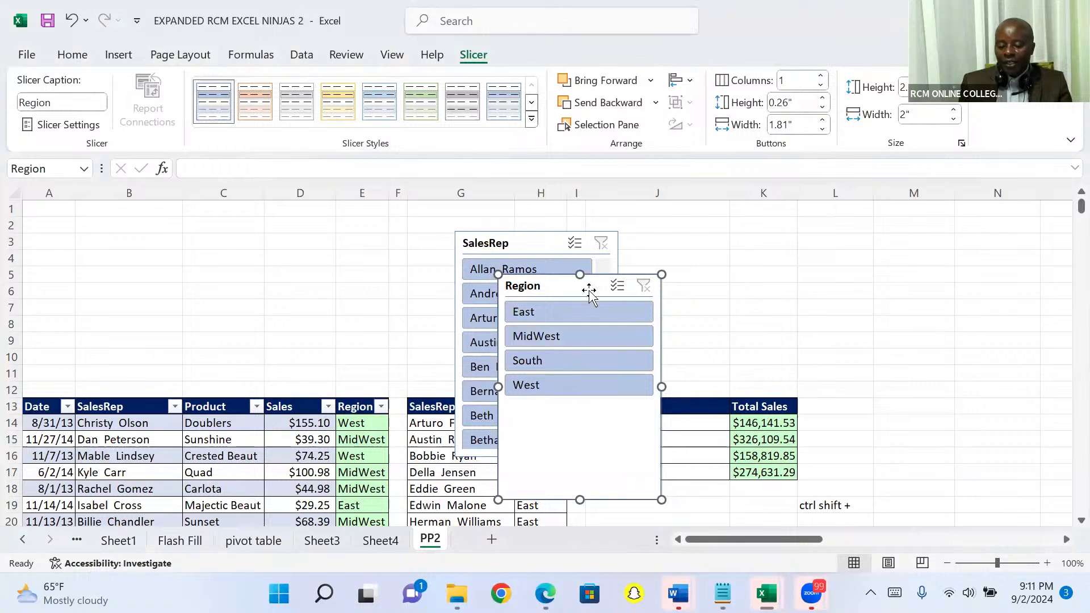
Step: Move the Region slicer clear of the SalesRep slicer and delete the SalesRep slicer
drag(586, 290, 778, 266)
drag(605, 279, 597, 232)
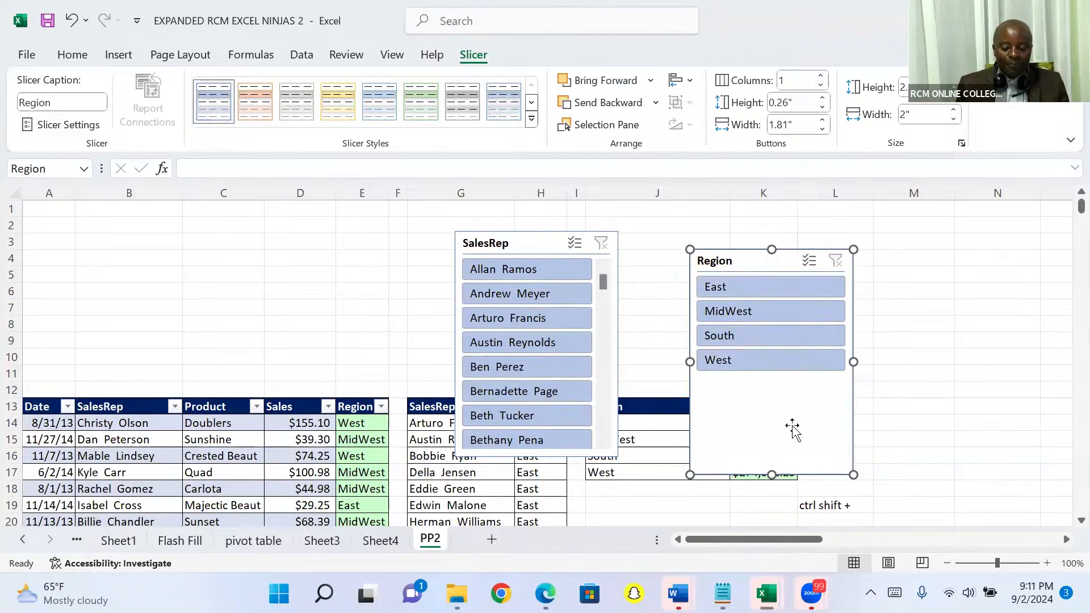
click(513, 244)
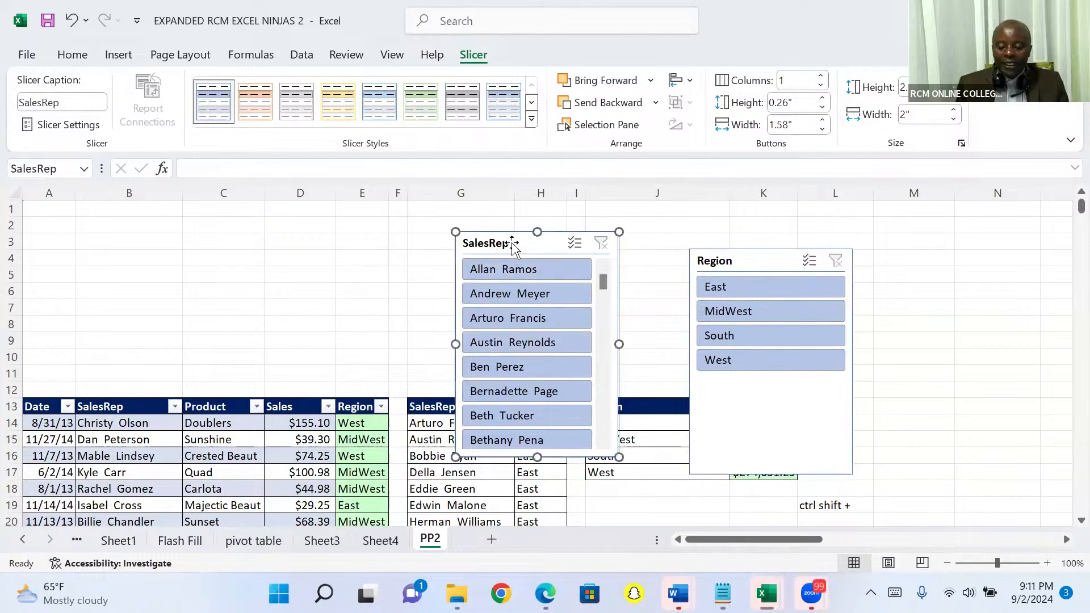
key(Delete)
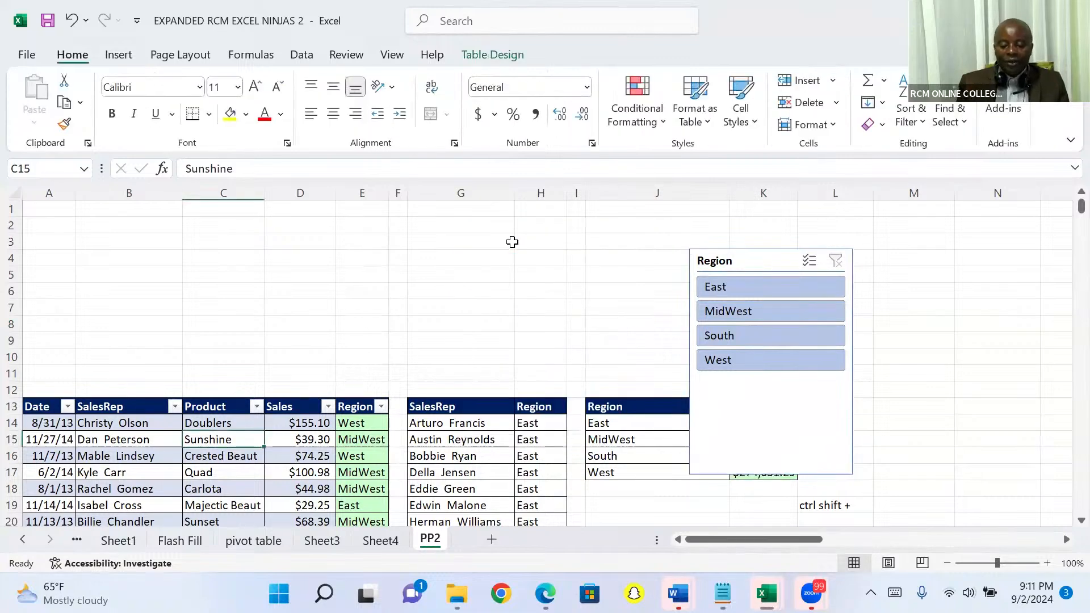
Step: Arrange the Region slicer's buttons in 4 columns and resize it to a single-row strip about 6.78 inches wide
click(751, 262)
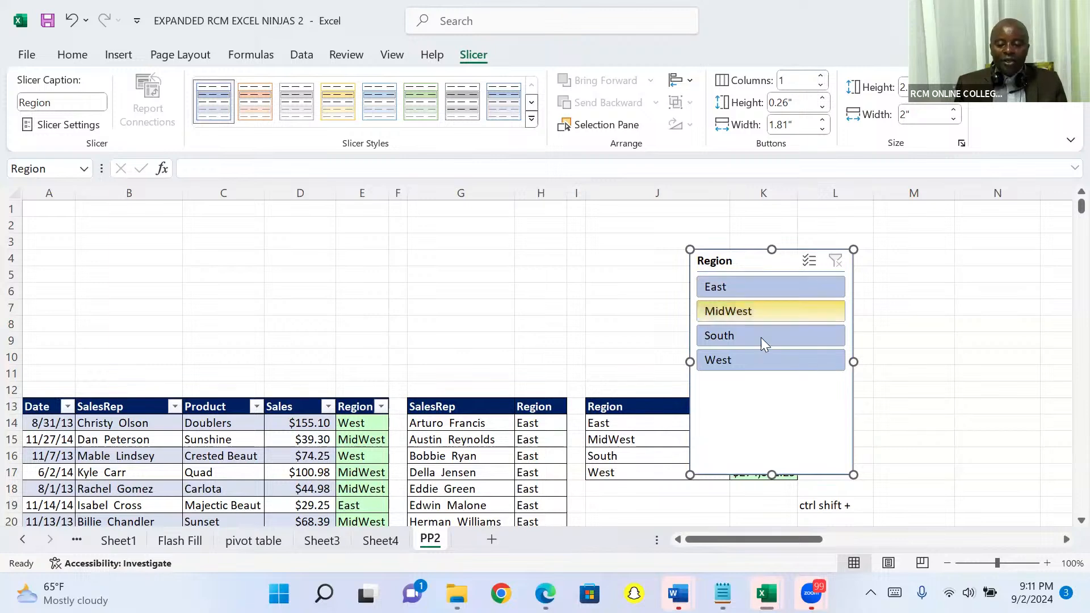
click(822, 76)
click(822, 76)
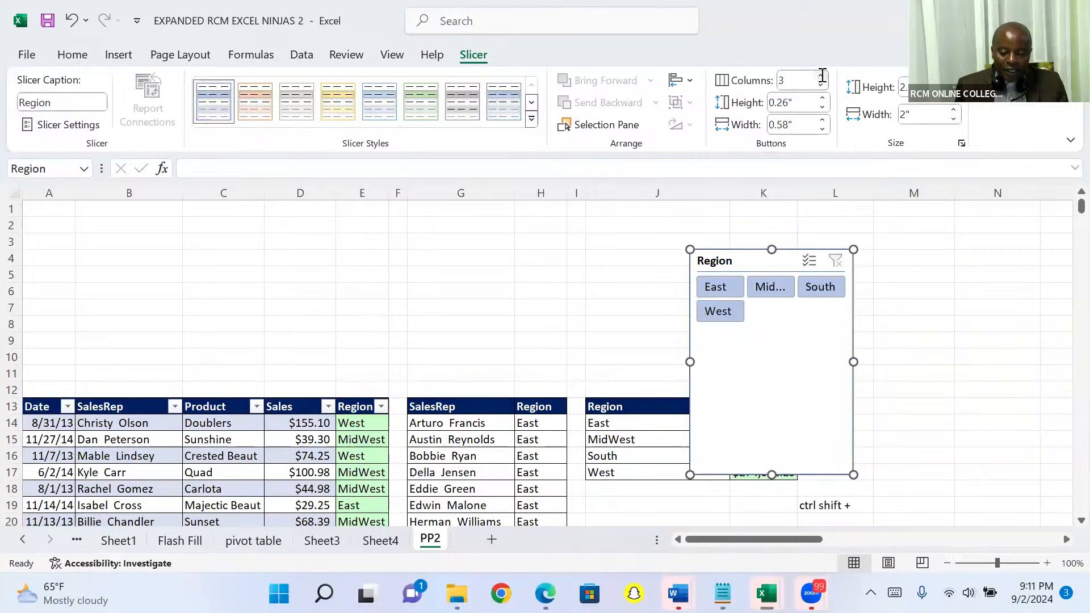
click(823, 76)
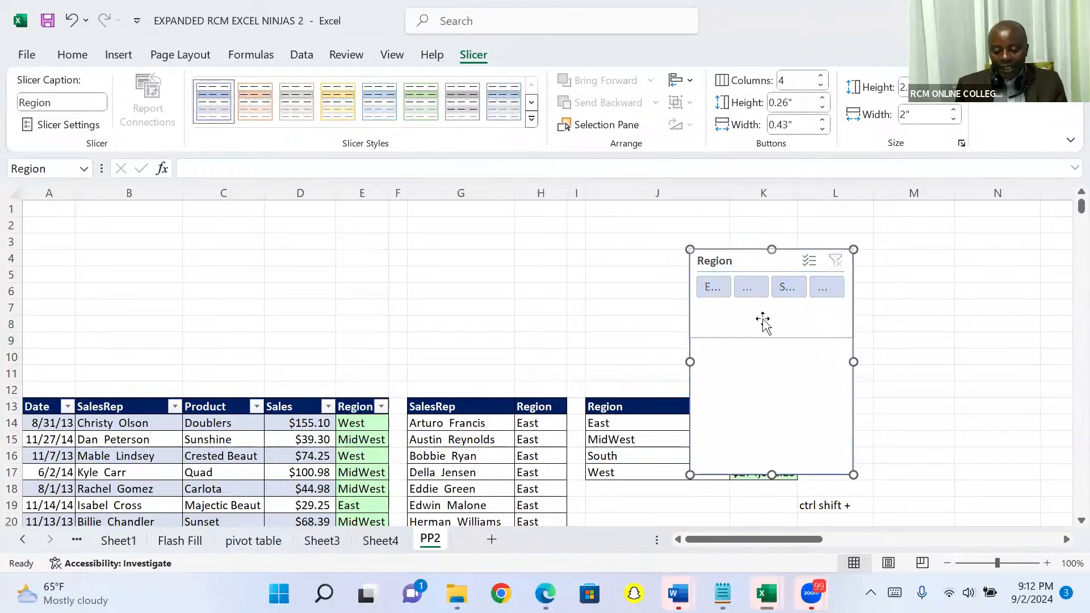
drag(762, 301, 761, 303)
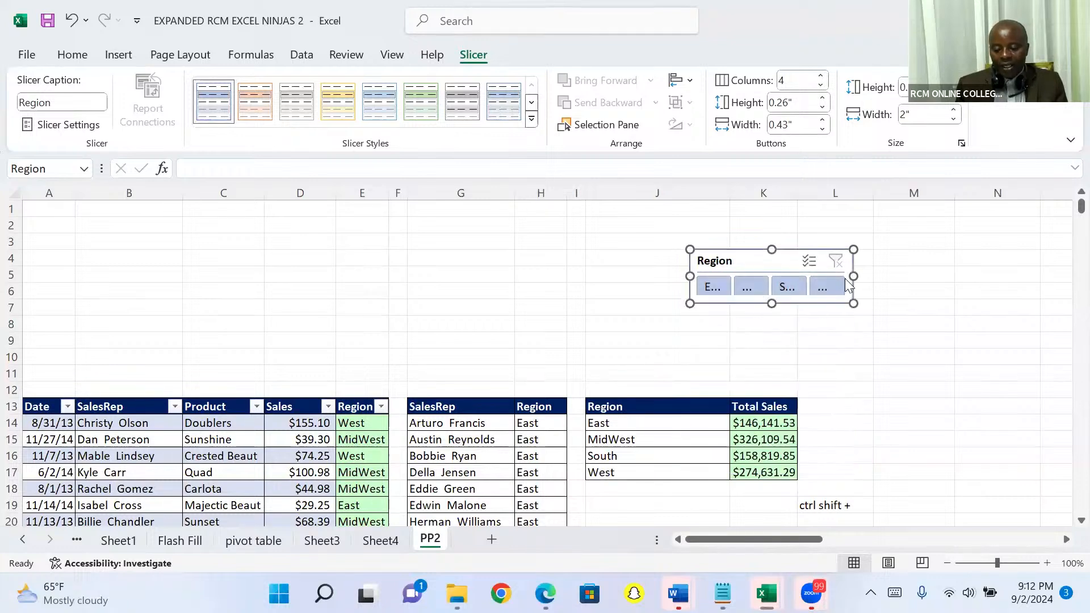
drag(852, 275, 1071, 256)
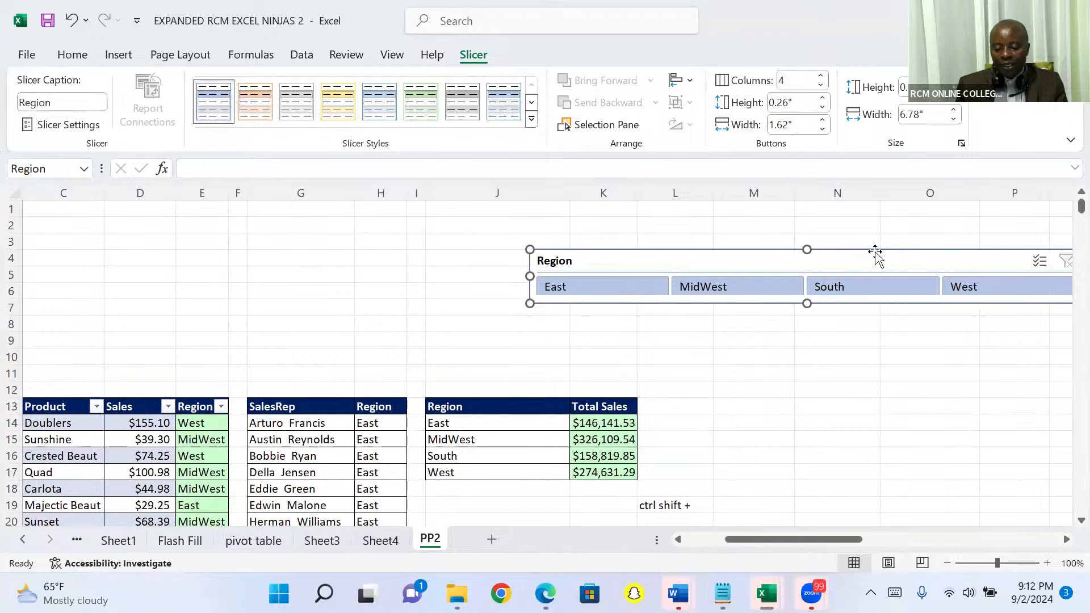
Step: Place the Region slicer directly above the header row starting at column A, and trim its width to about 6.67 inches
drag(871, 253, 358, 350)
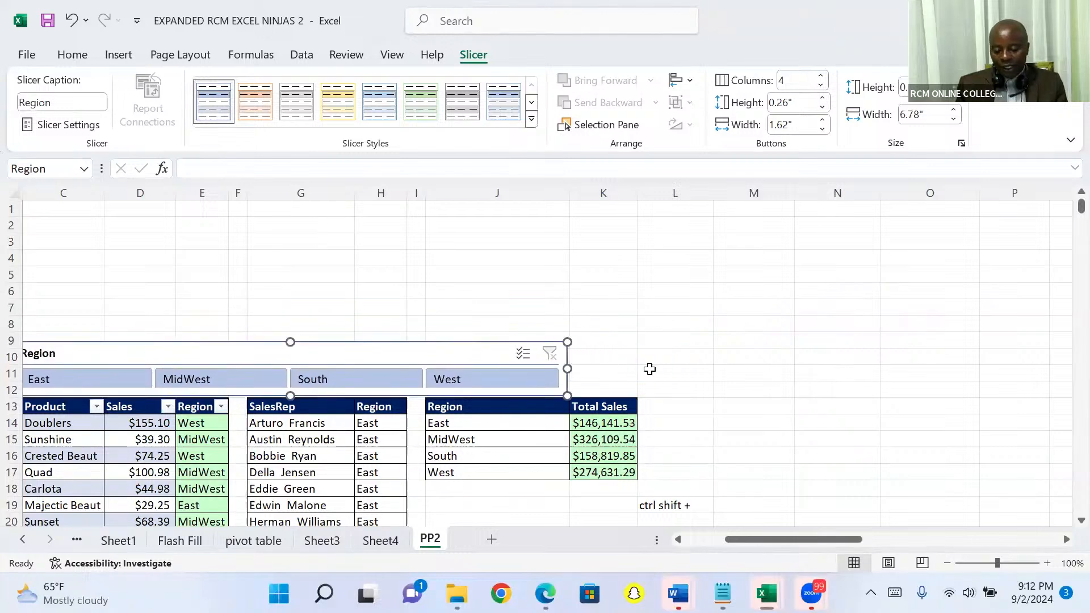
scroll(781, 453, right, 1)
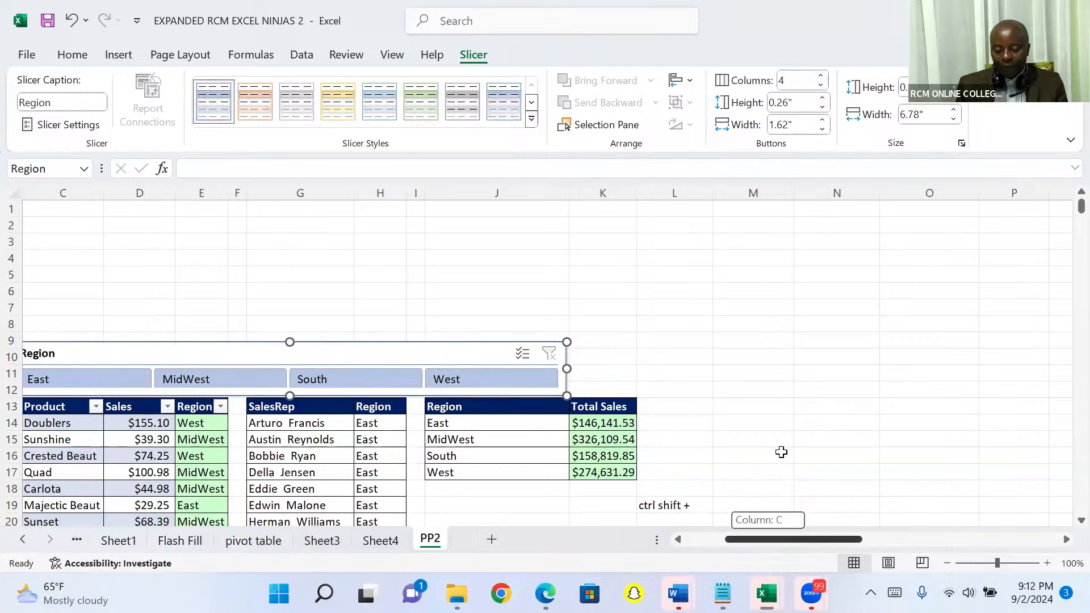
scroll(782, 453, left, 2)
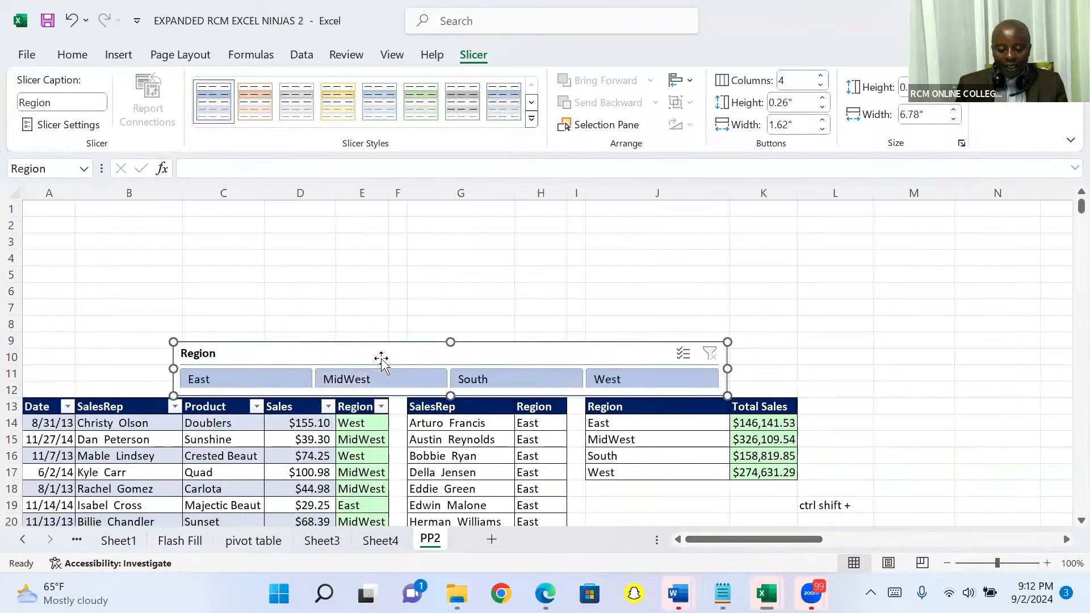
drag(370, 353, 220, 353)
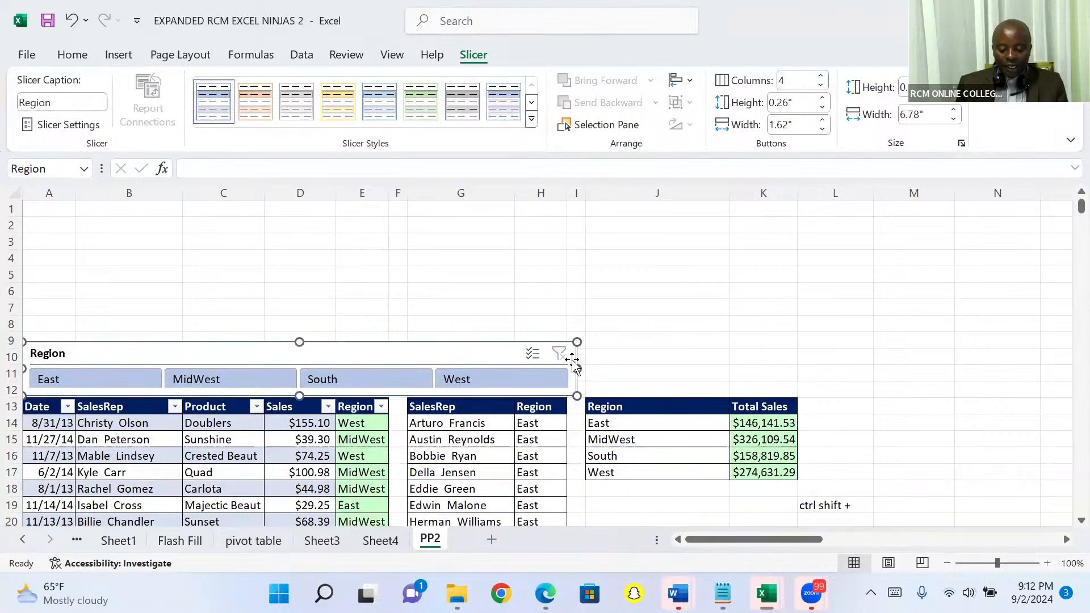
drag(577, 369, 568, 369)
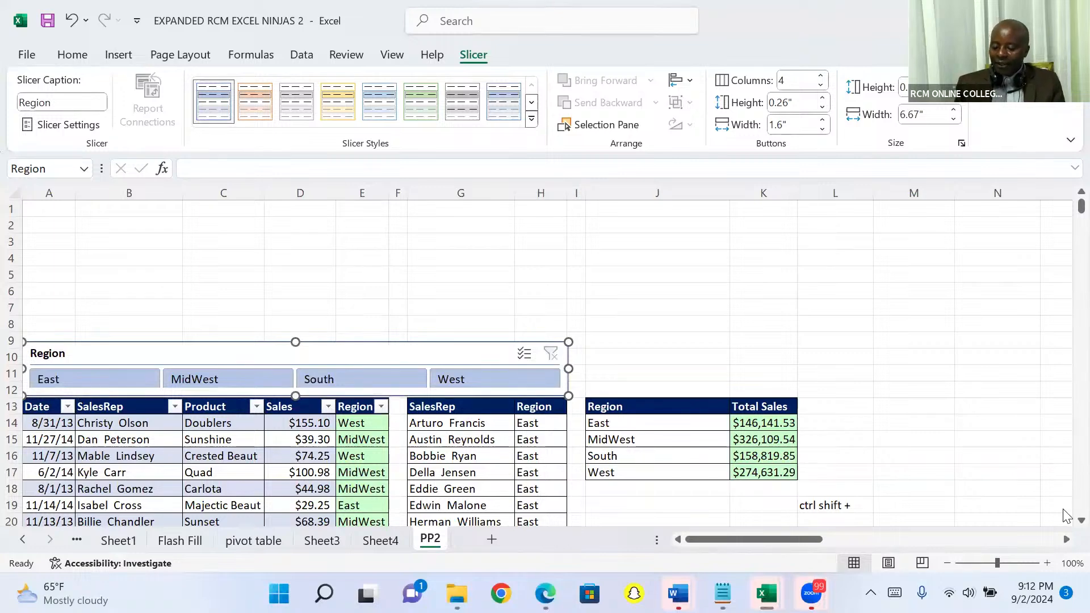
Step: Filter the sales table to the East region with the Region slicer
scroll(1066, 516, down, 1)
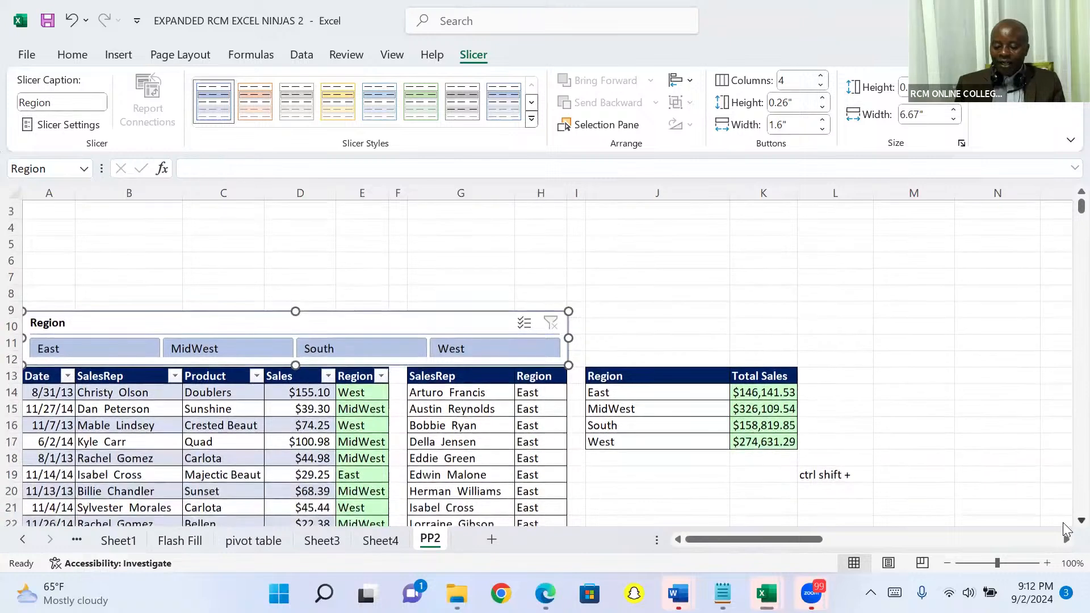
scroll(1066, 531, down, 2)
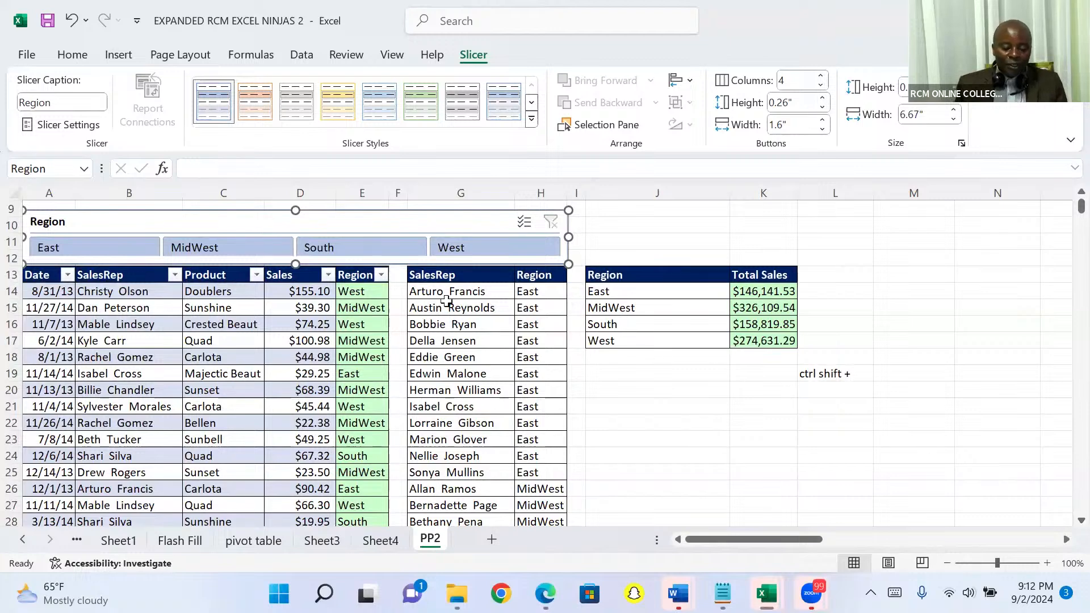
click(105, 249)
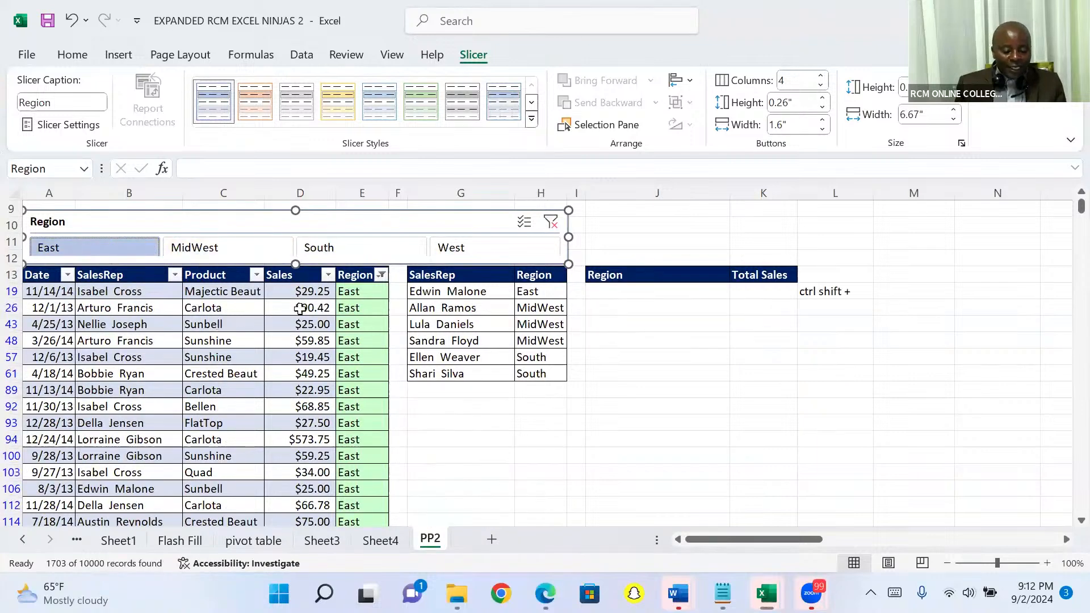
Step: Check the filtered Sales total in D10014 at the end of the table and return to the header rows
click(356, 291)
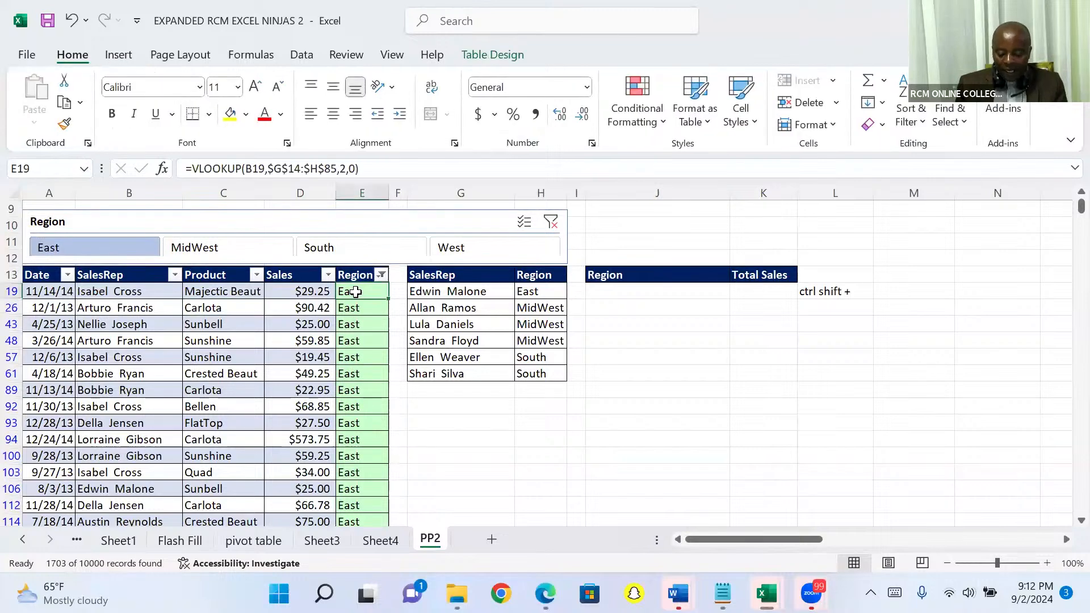
key(ctrl+Down)
key(Down)
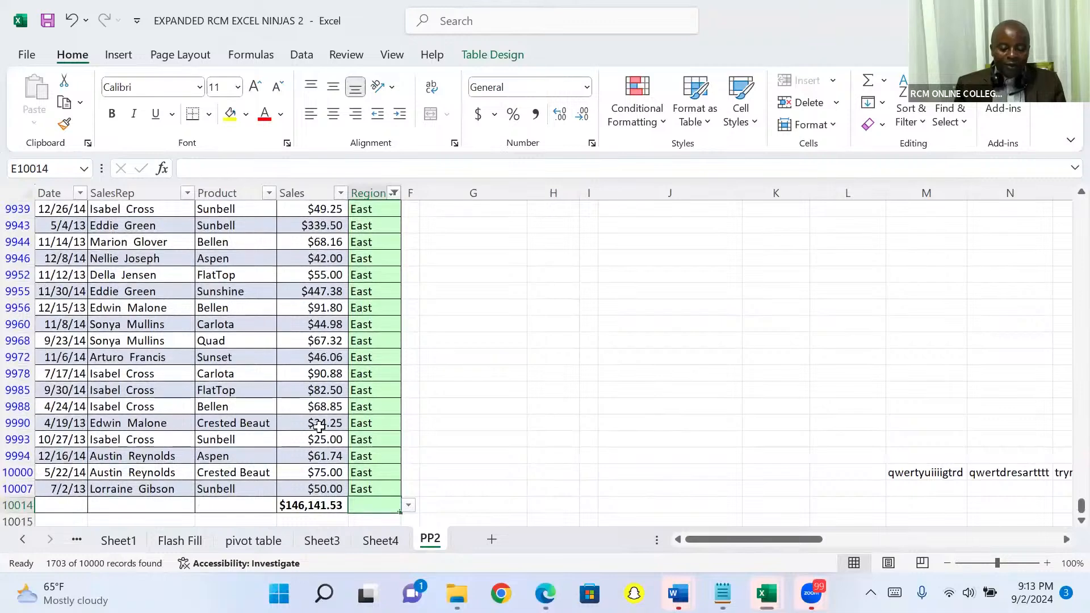
key(Left)
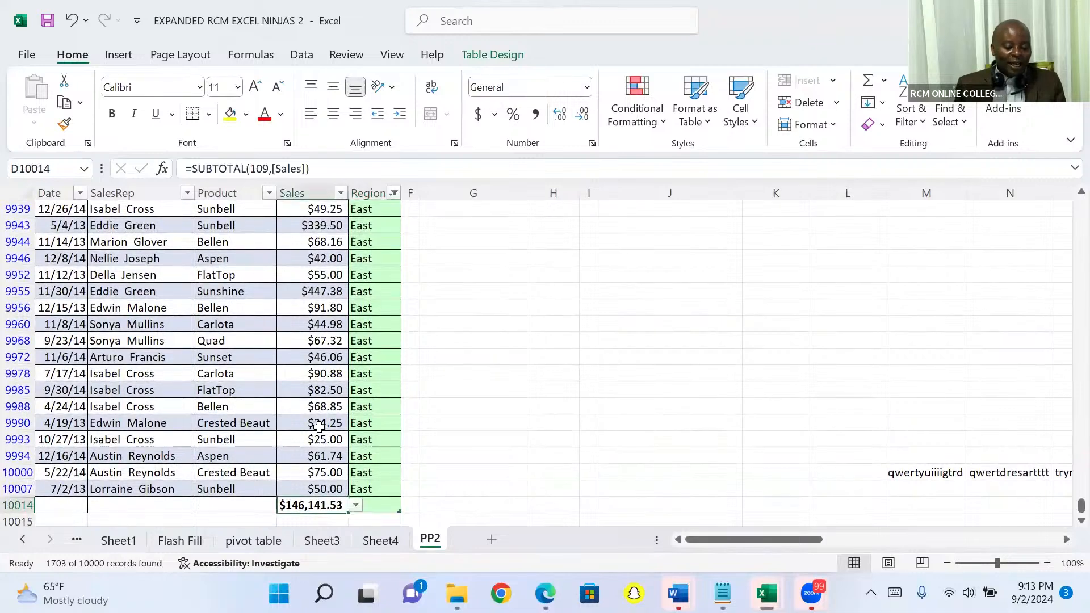
key(ctrl+Up)
key(ctrl+Up)
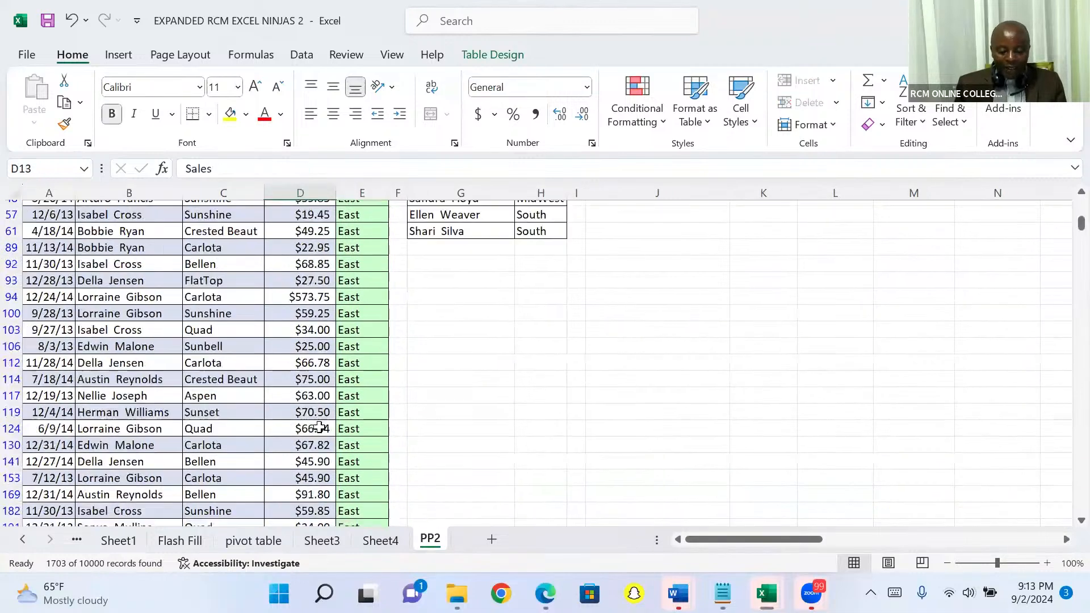
key(Down)
key(Down)
key(Down)
key(Down)
key(Down)
key(Down)
key(Down)
key(Down)
key(Down)
key(Down)
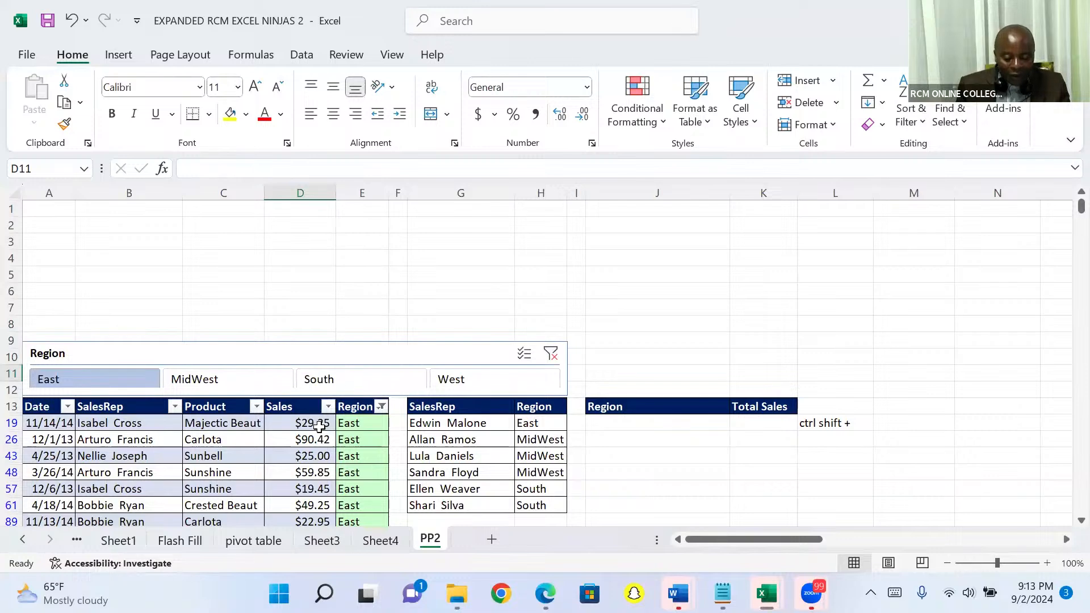
Step: Filter the sales table to the MidWest and South regions together with the Region slicer
click(221, 385)
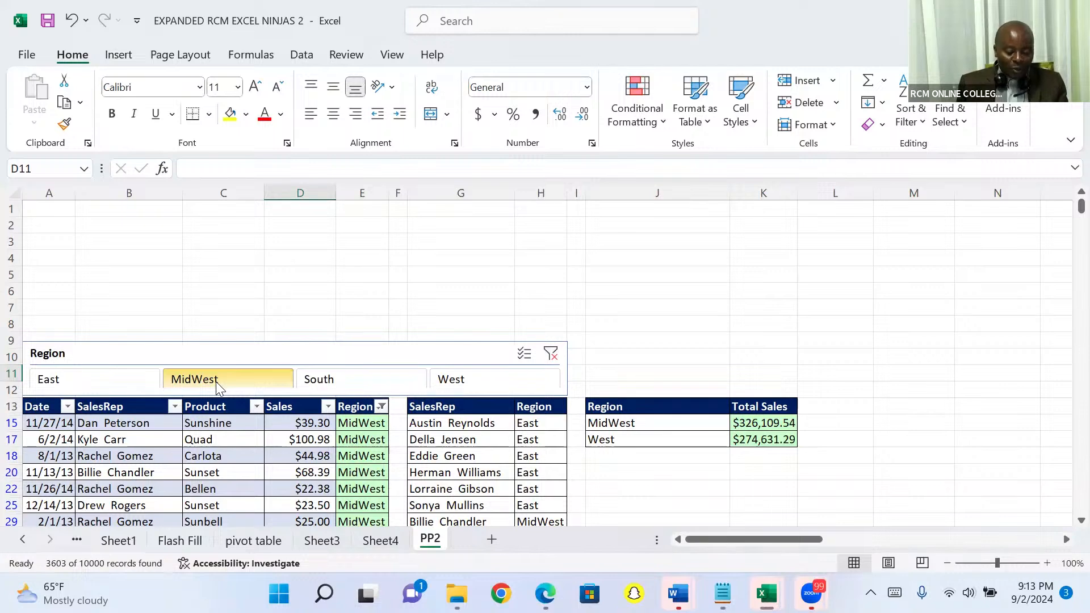
ctrl+click(323, 385)
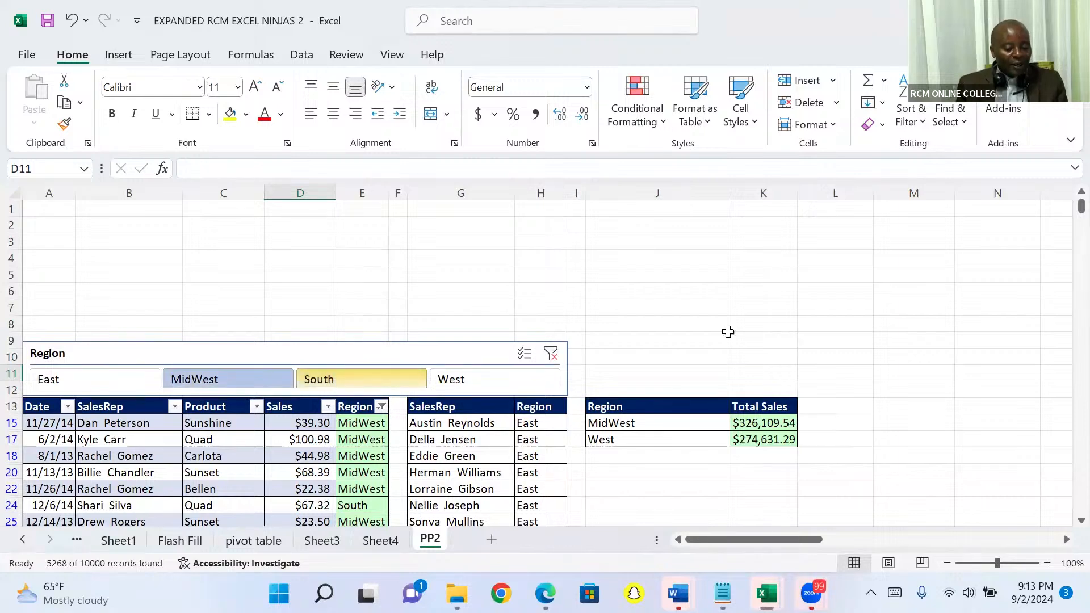
scroll(1064, 526, down, 2)
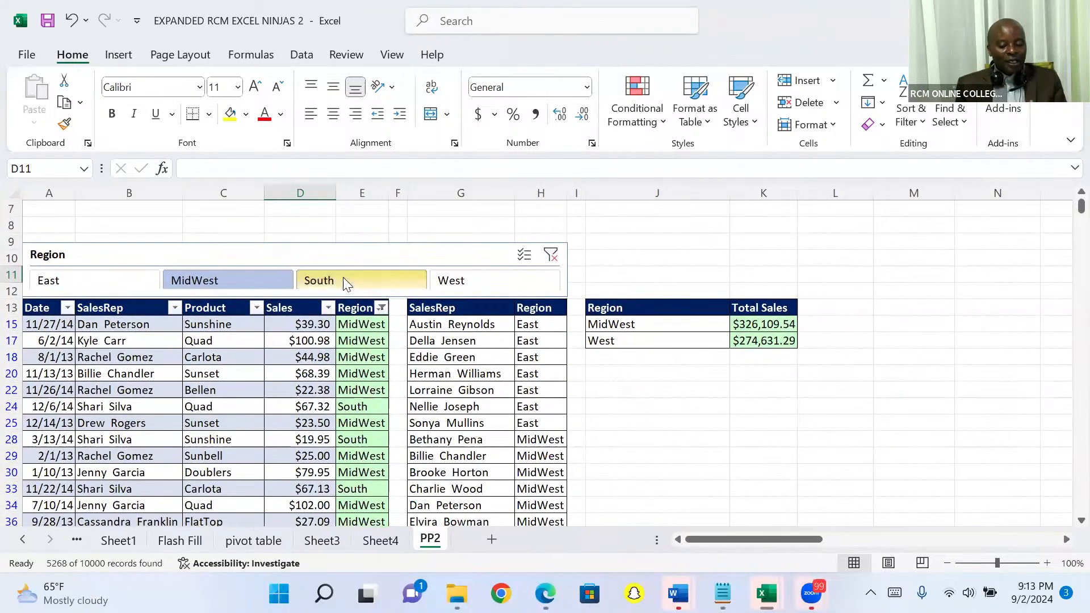
click(327, 253)
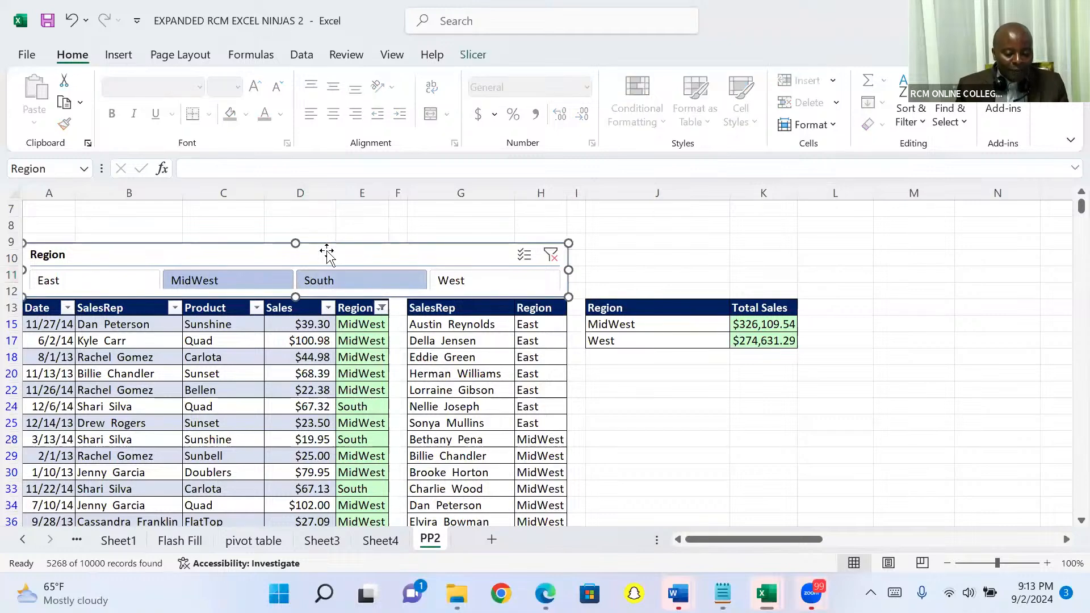
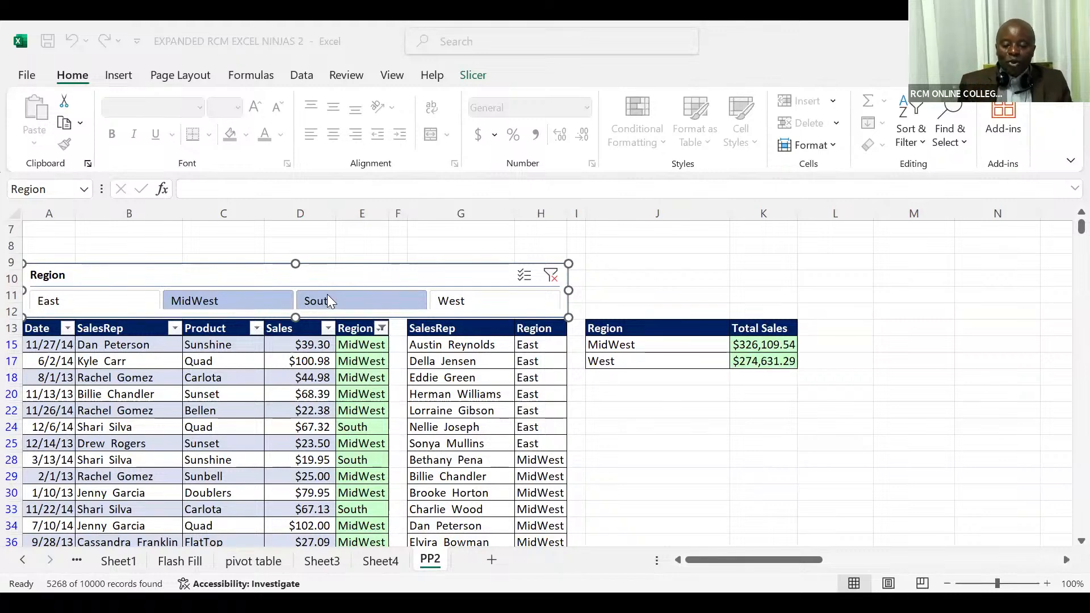
Step: Delete the existing Region slicer and insert a new Region slicer for the sales table
click(375, 275)
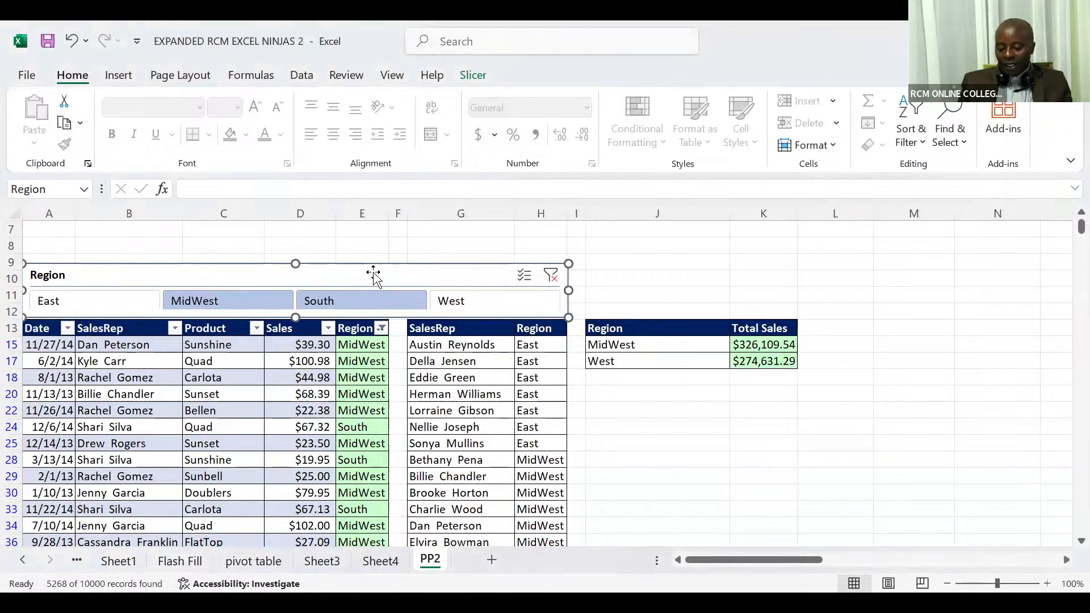
key(Delete)
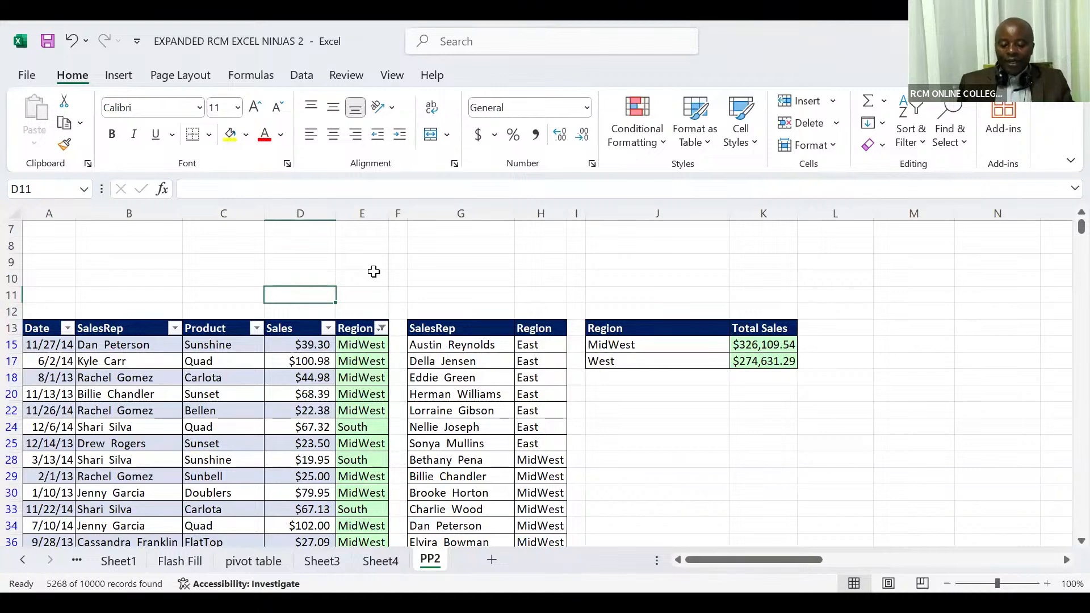
click(306, 375)
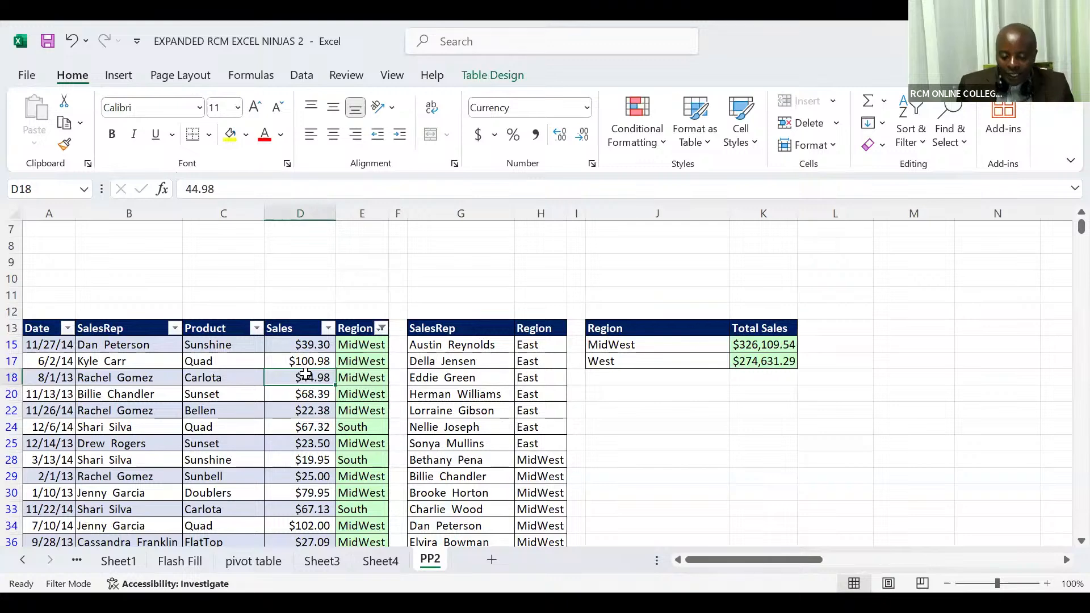
click(130, 77)
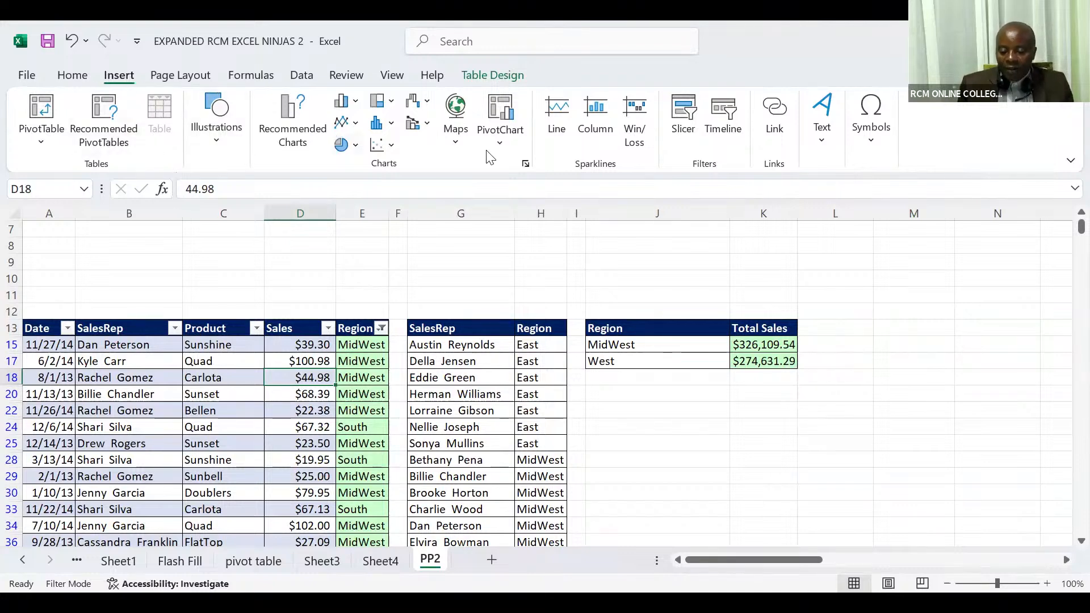
click(685, 119)
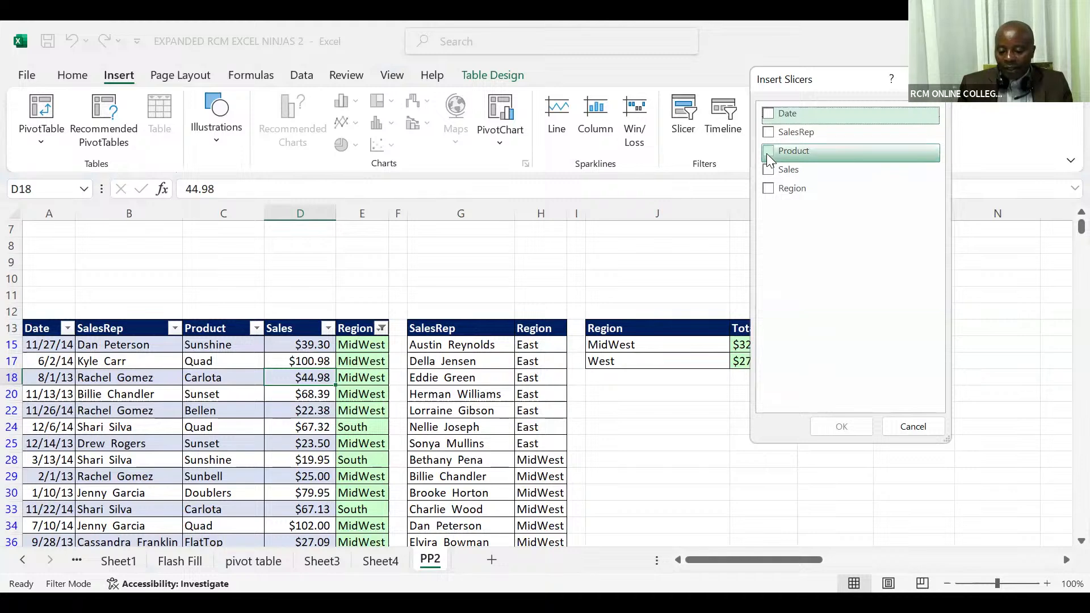
click(768, 190)
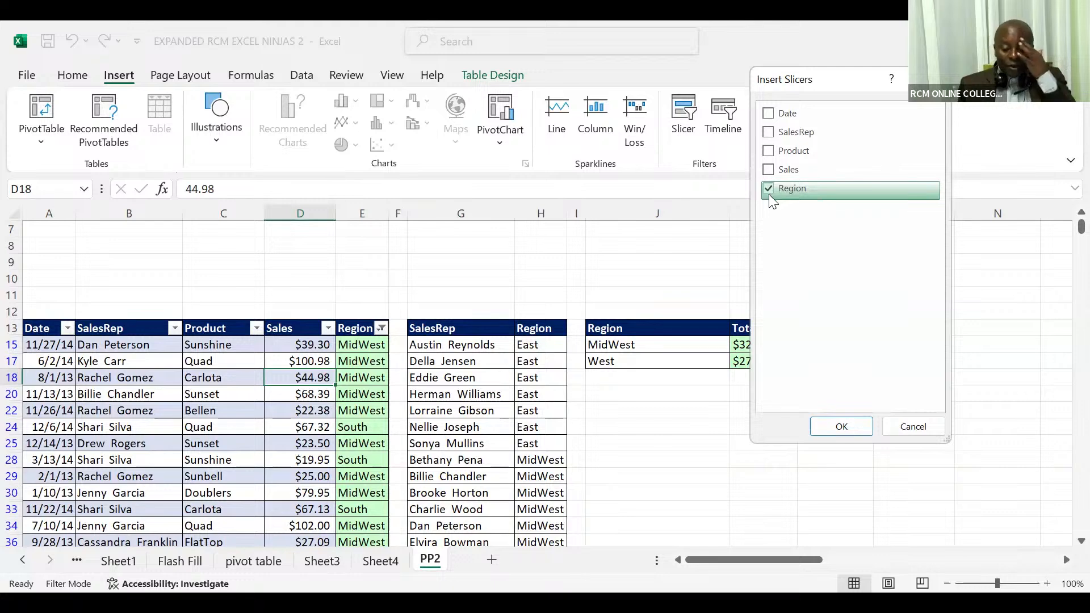
click(815, 428)
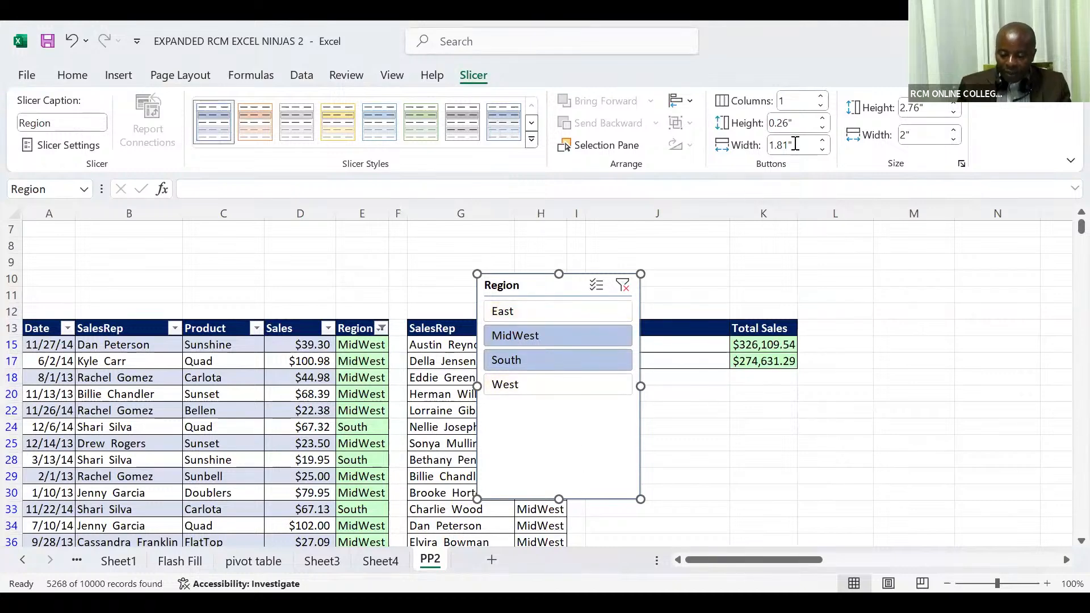
Step: Arrange the Region slicer's buttons in 4 columns and shorten the slicer to about 0.69 inches high
click(821, 97)
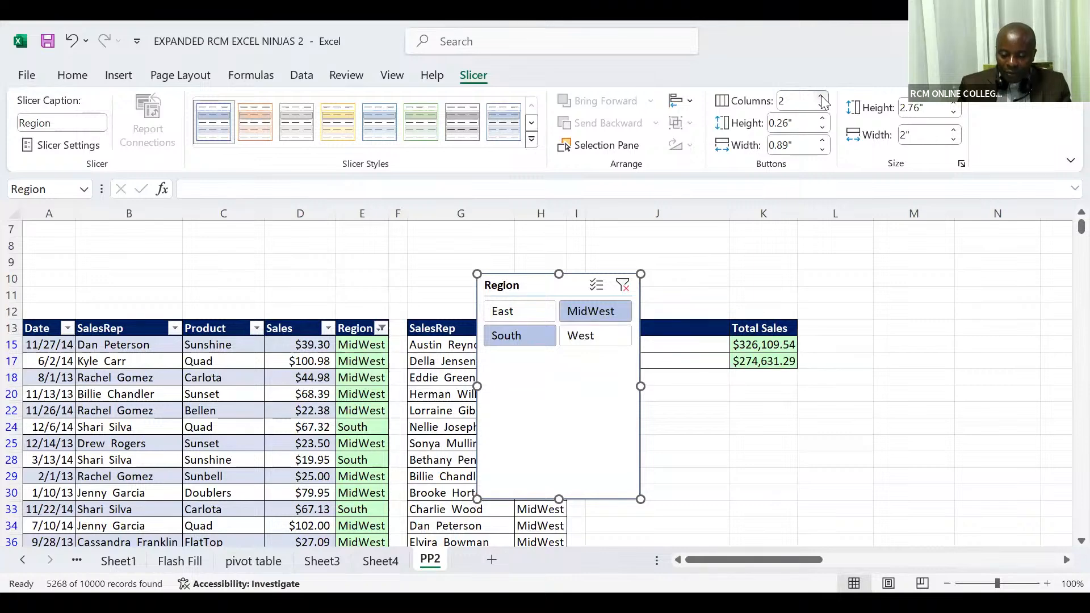
click(822, 97)
click(822, 97)
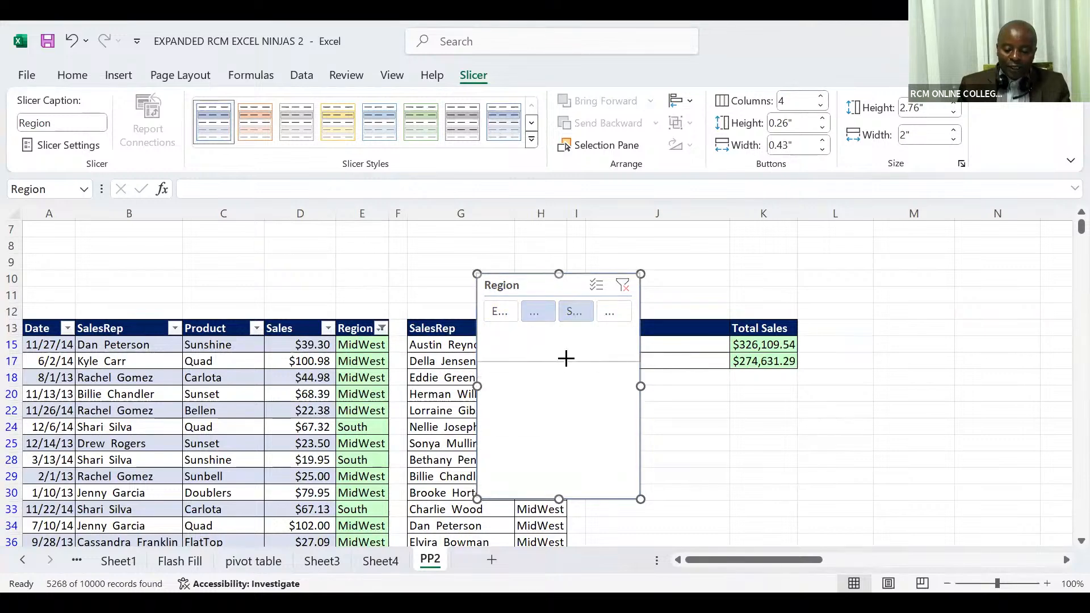
drag(566, 330, 567, 331)
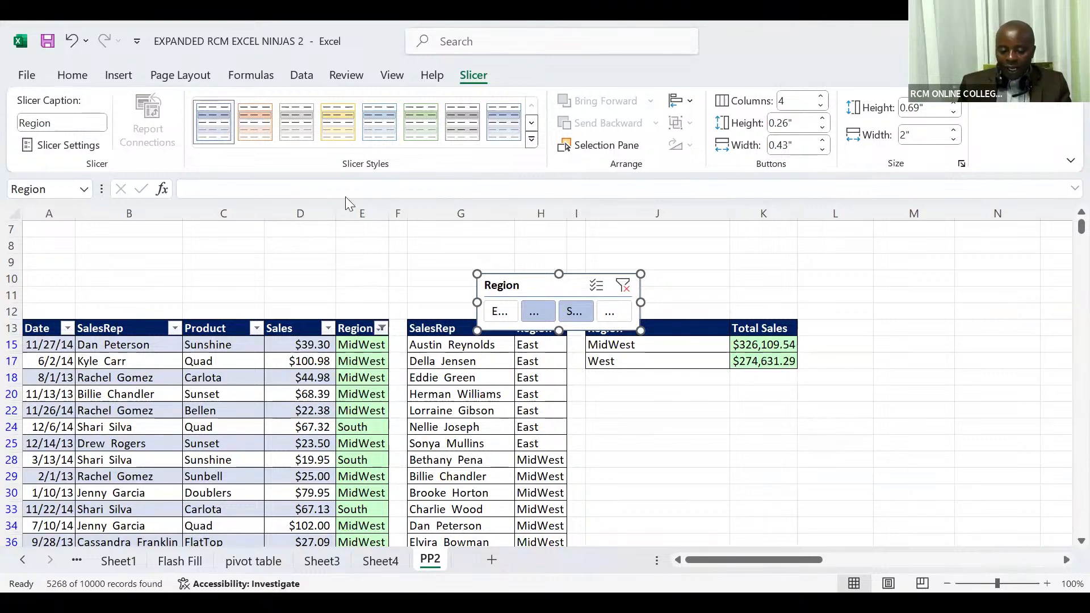
Step: Apply the light orange style to the Region slicer and widen its buttons to 0.8 inches
click(258, 124)
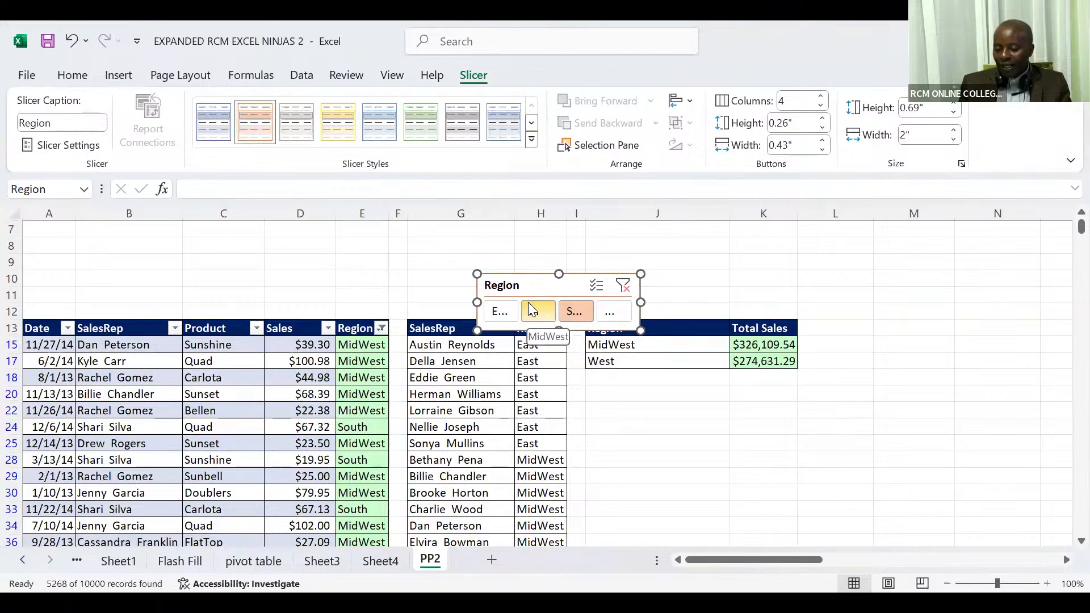
click(822, 142)
click(823, 141)
click(823, 141)
click(822, 141)
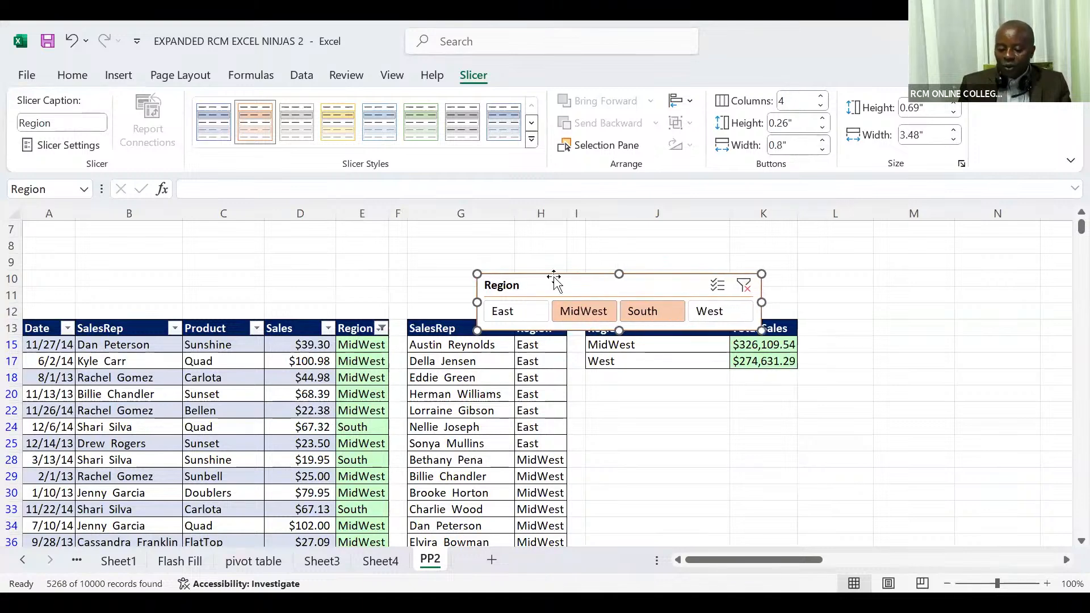
Step: Place the Region slicer above the table headers starting at column A, and widen it to about 4.47 inches, ending at column E
drag(547, 285, 92, 276)
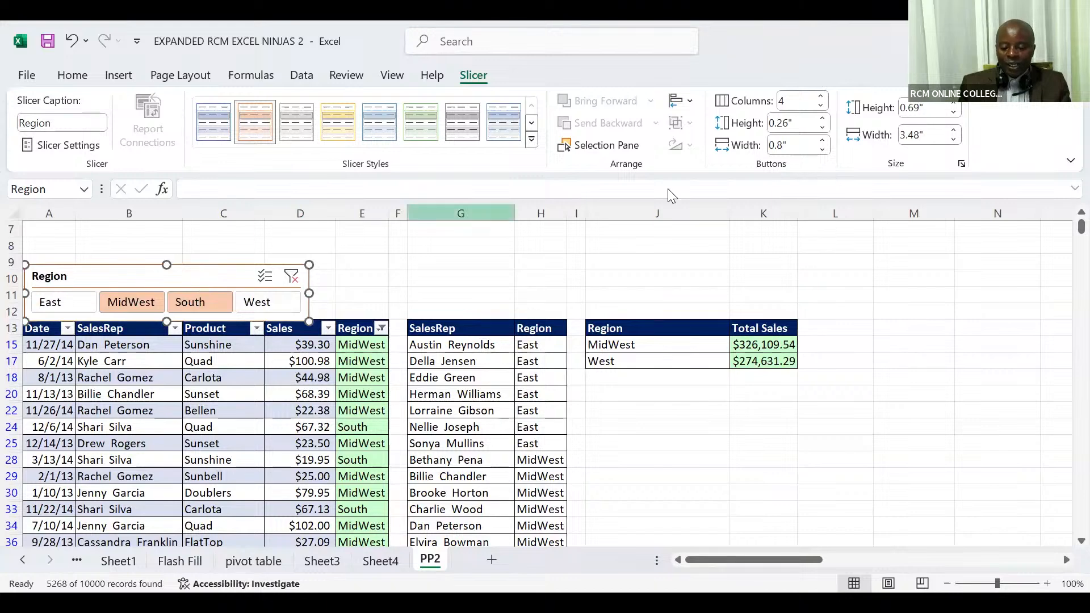
click(822, 140)
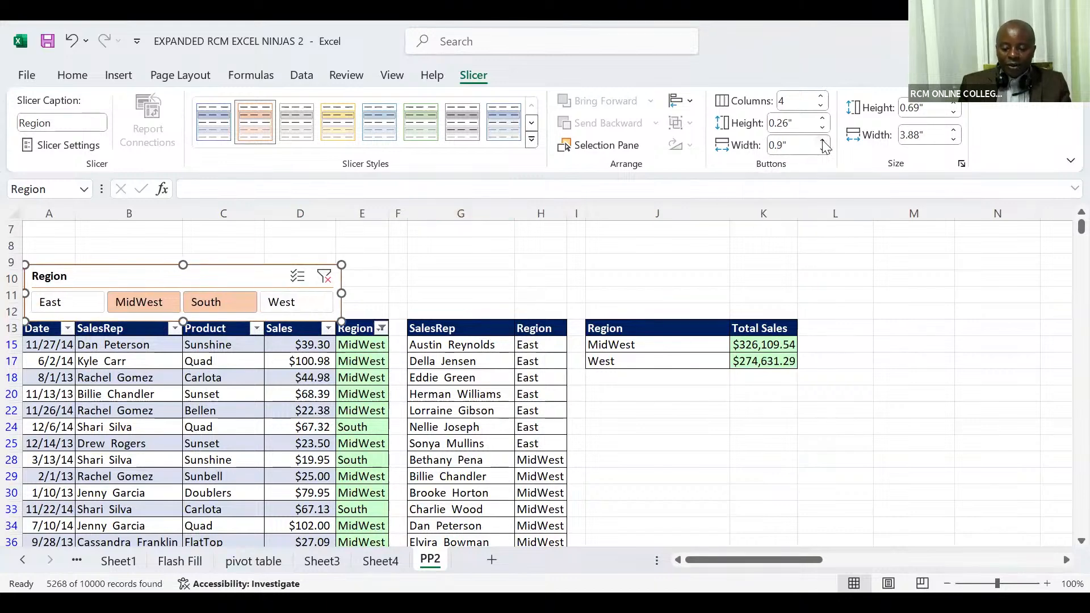
click(822, 141)
click(822, 141)
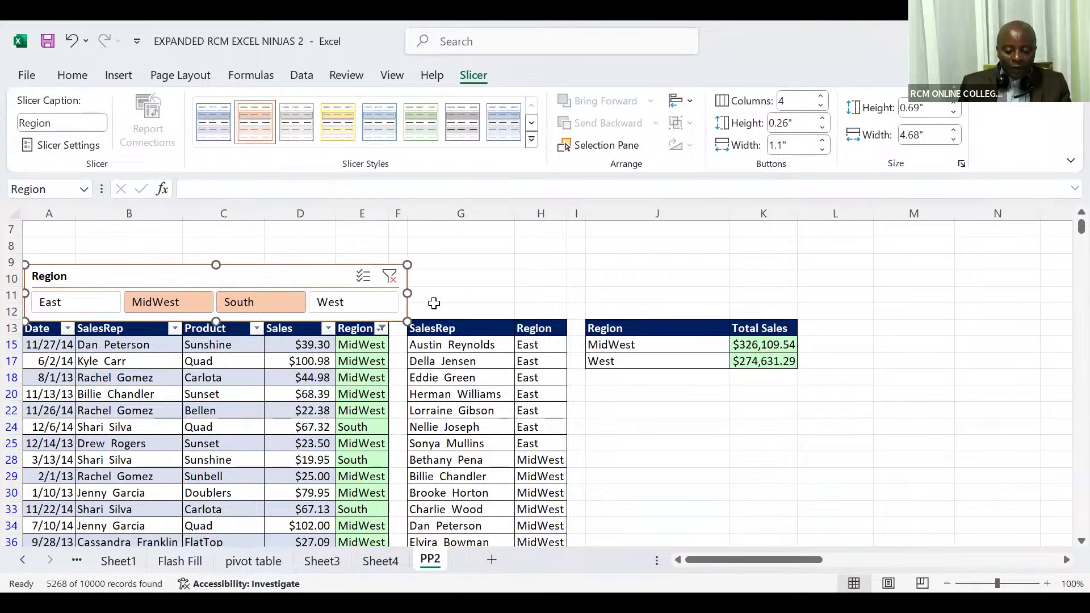
drag(406, 294, 390, 295)
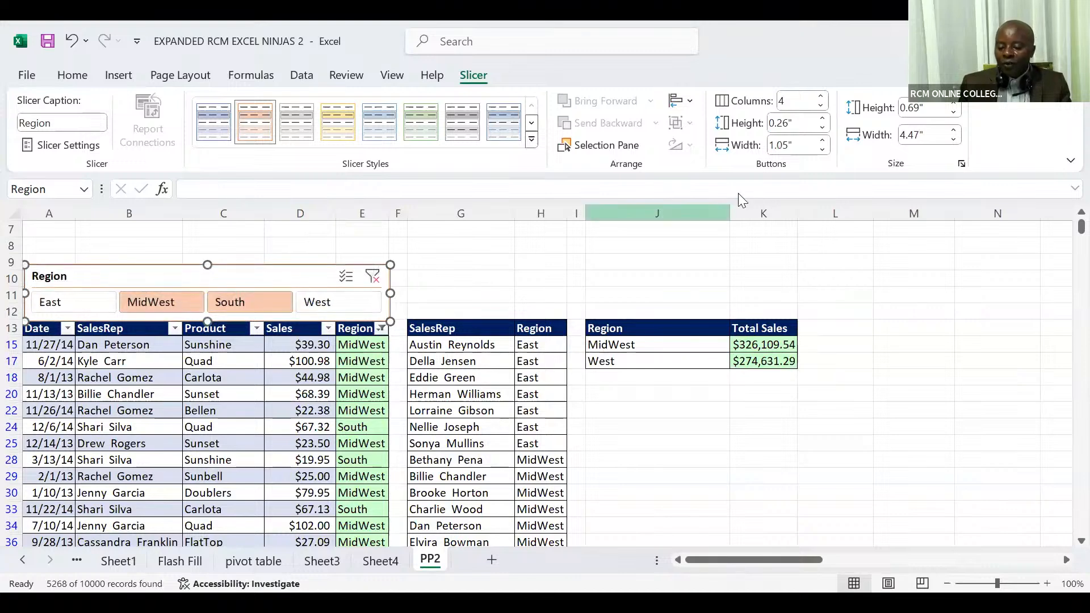
Step: Set the Region slicer's button height to 0.2 inches and its overall height to 0.6 inches
click(823, 130)
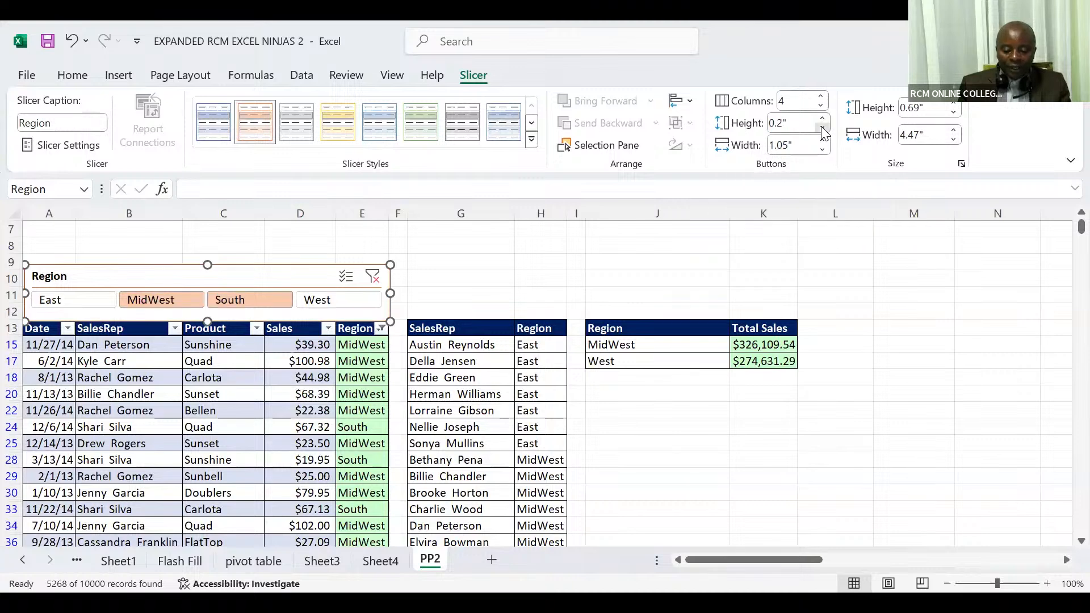
click(823, 130)
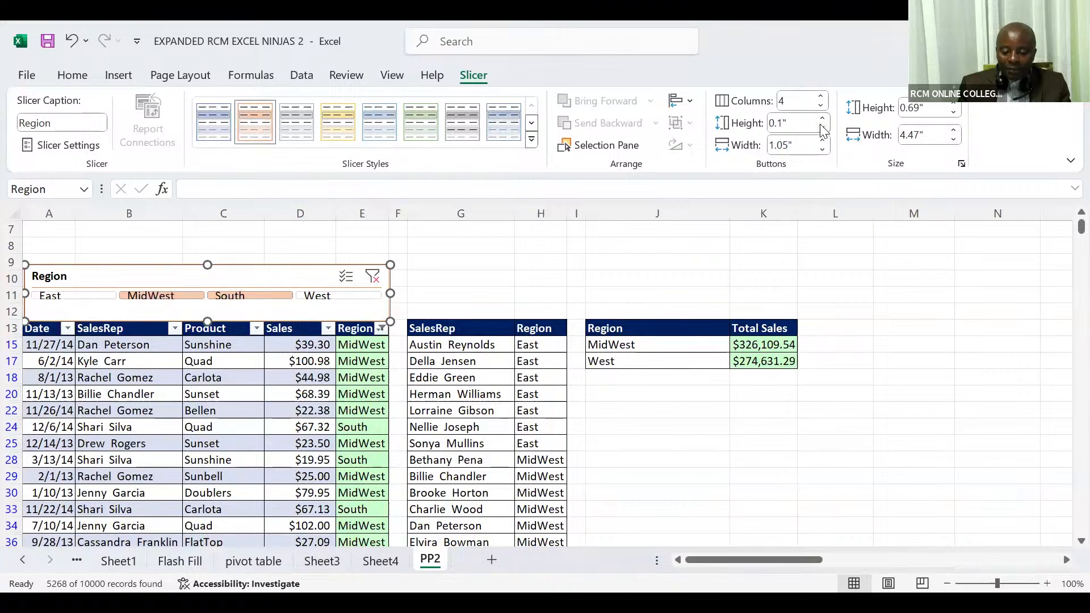
click(823, 119)
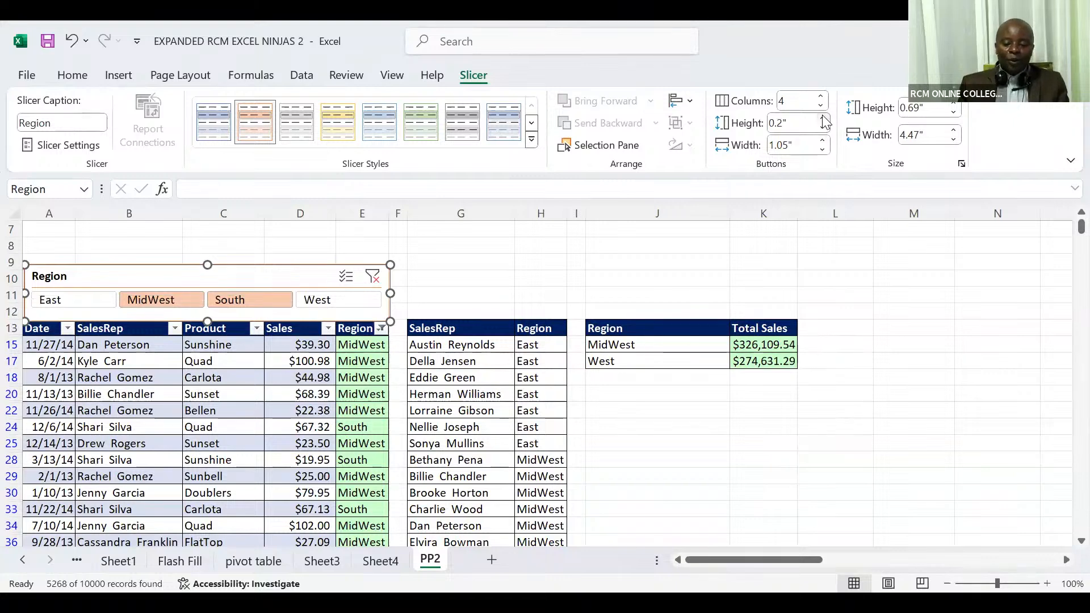
click(953, 113)
click(953, 113)
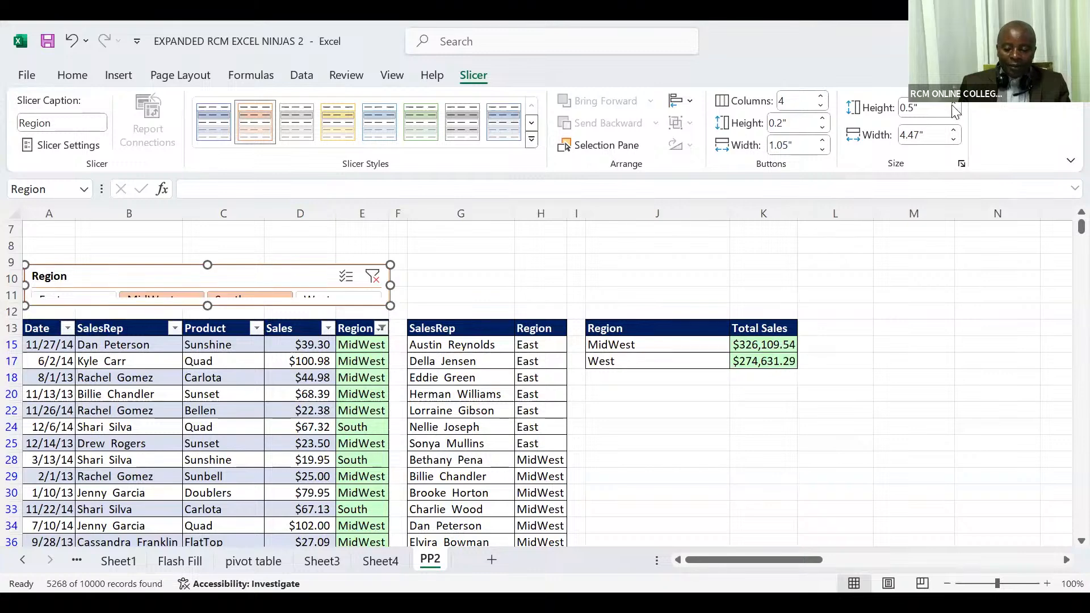
click(954, 104)
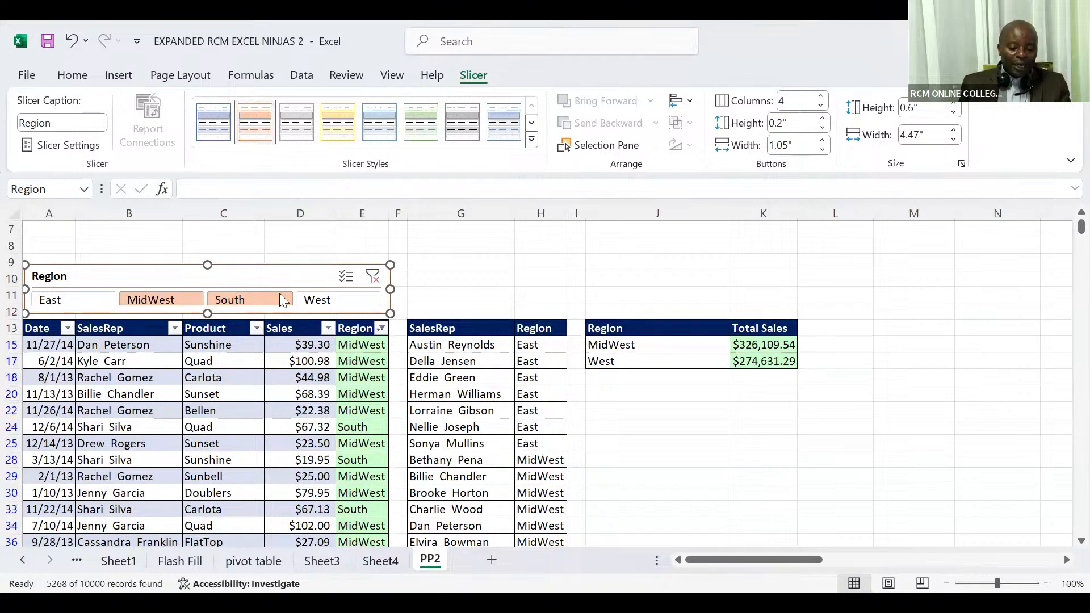
Step: Filter the sales table by East, MidWest, South and West in turn with the Region slicer, ending on West
click(79, 302)
click(140, 302)
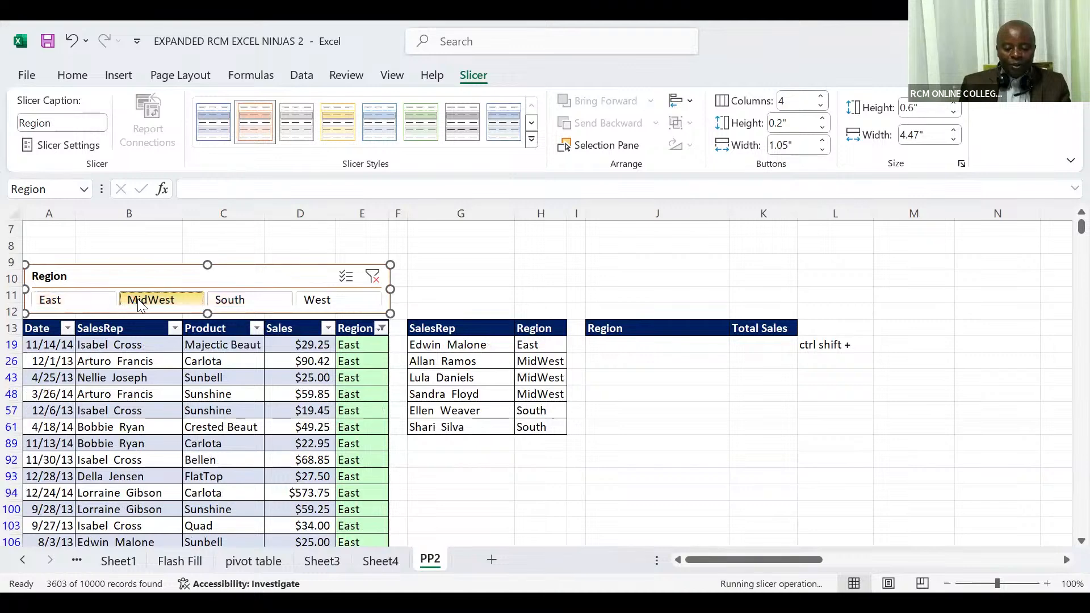
click(254, 301)
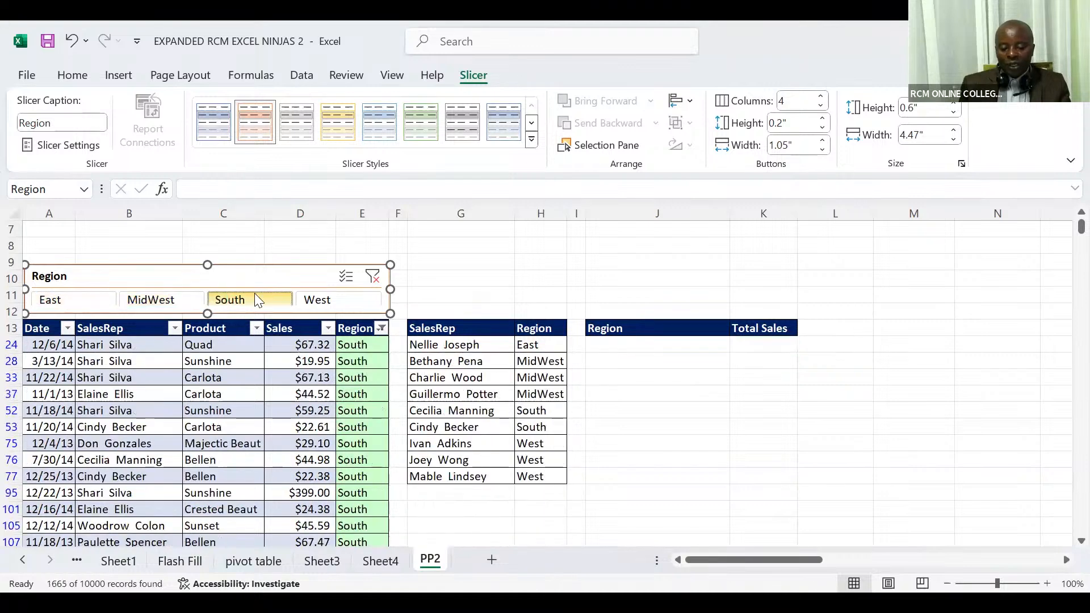
click(315, 299)
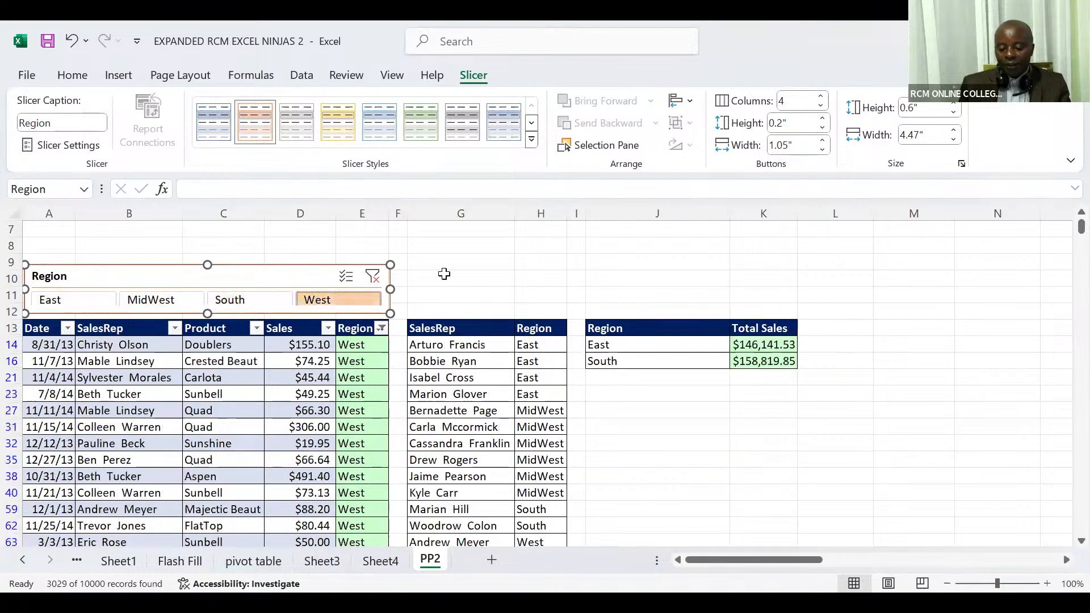
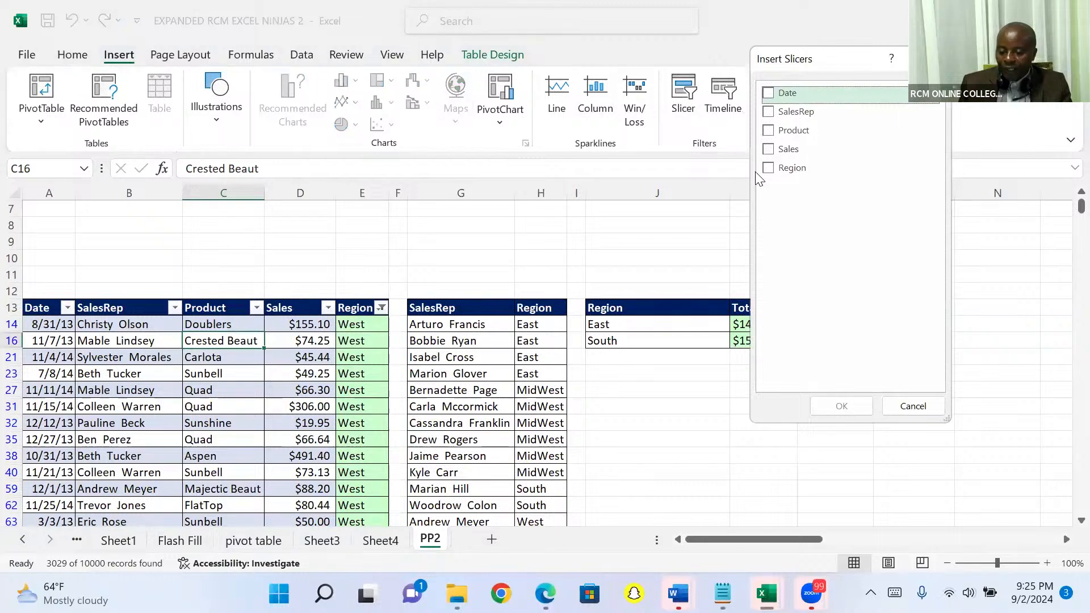
Step: Insert a slicer for the Region field of the sales table
click(770, 169)
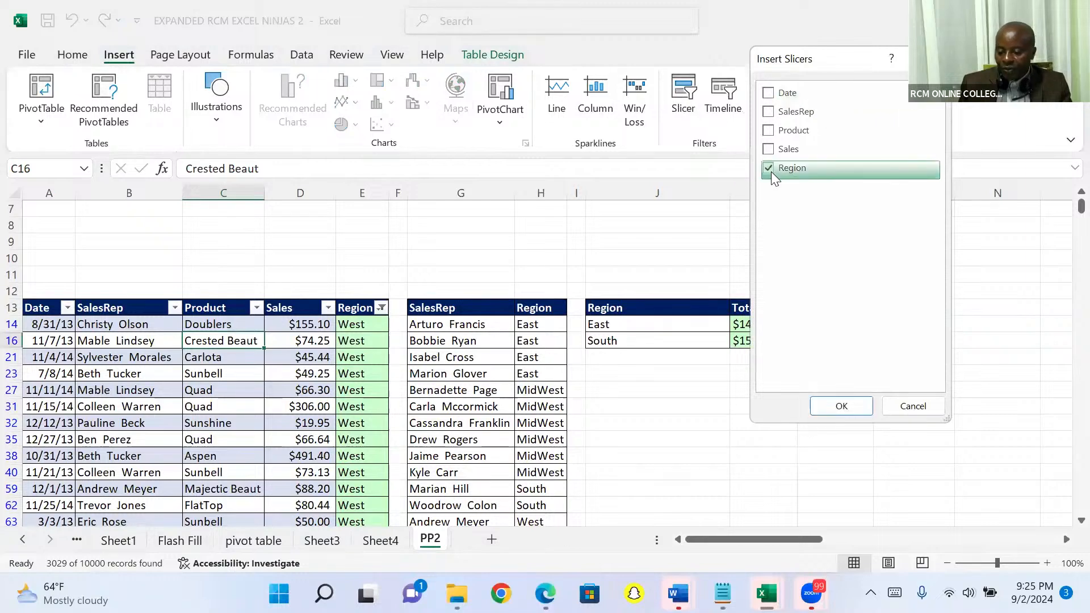
click(842, 405)
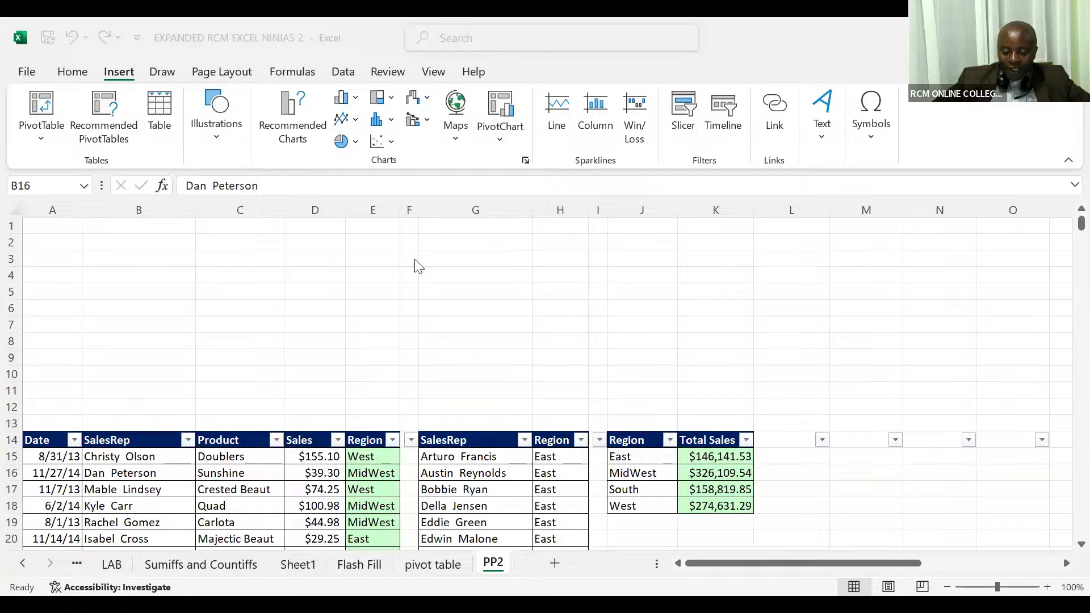
Step: Try to insert a slicer for the sales data from cell B18 in the SalesRep column
click(236, 470)
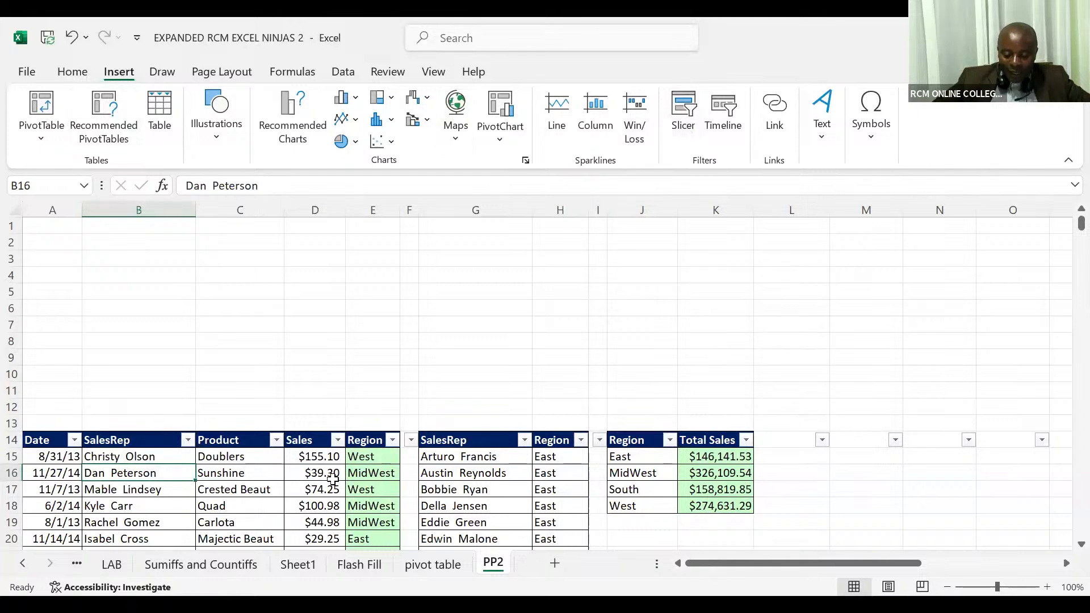
click(192, 483)
click(146, 510)
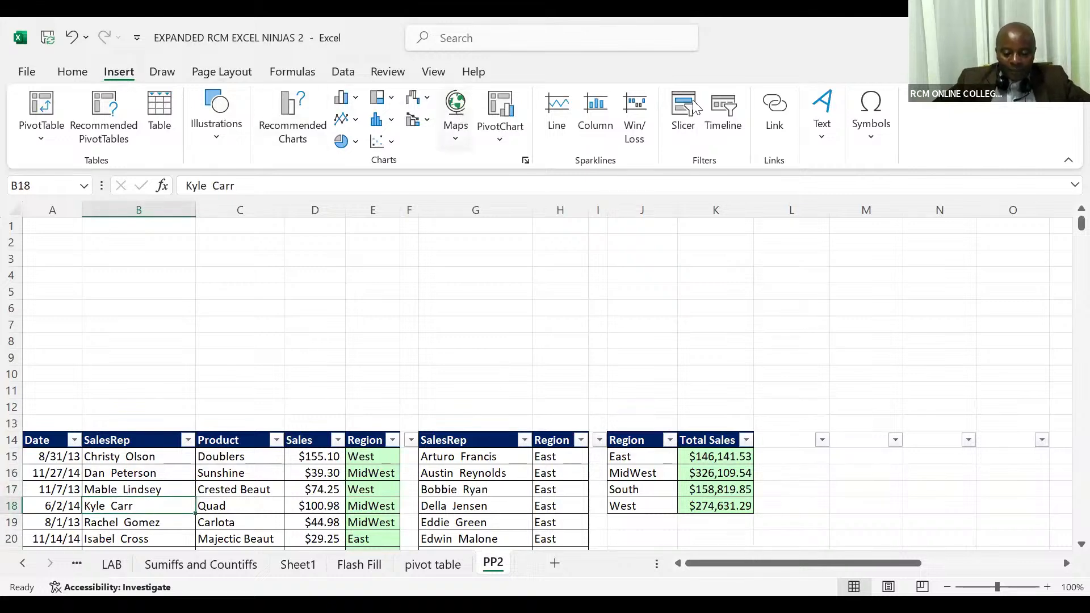
click(683, 116)
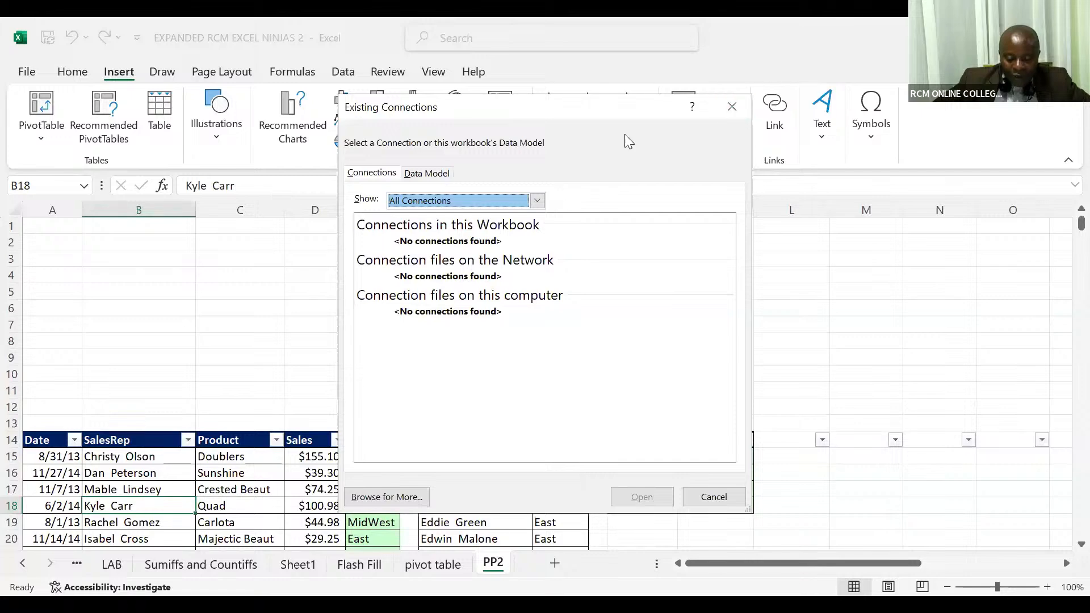
click(733, 109)
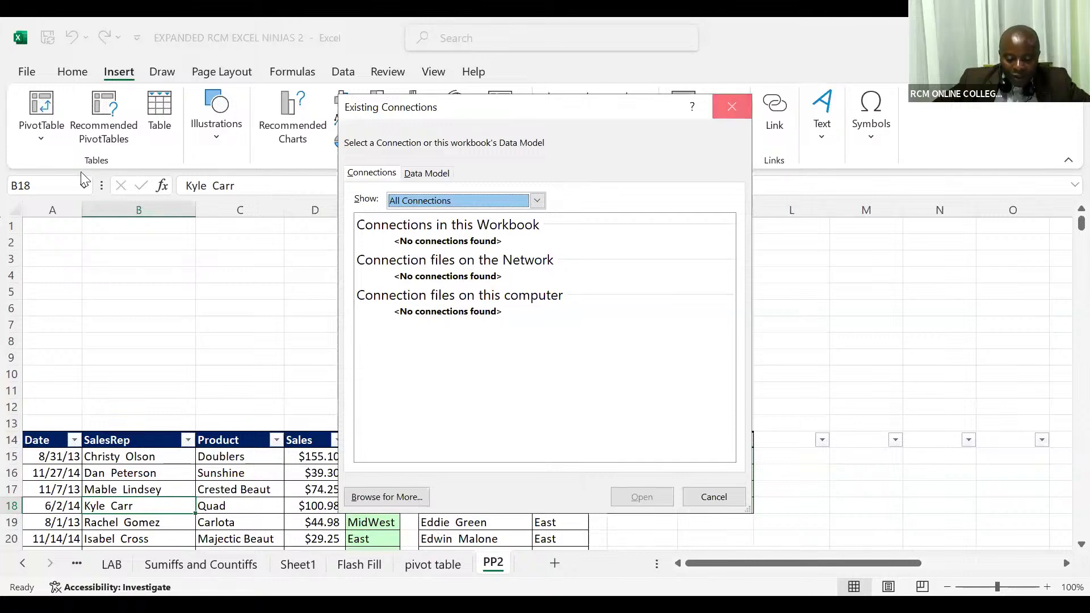
Step: Try again to insert a slicer for the sales data, this time from cell C16 in the Product column
click(67, 71)
click(211, 341)
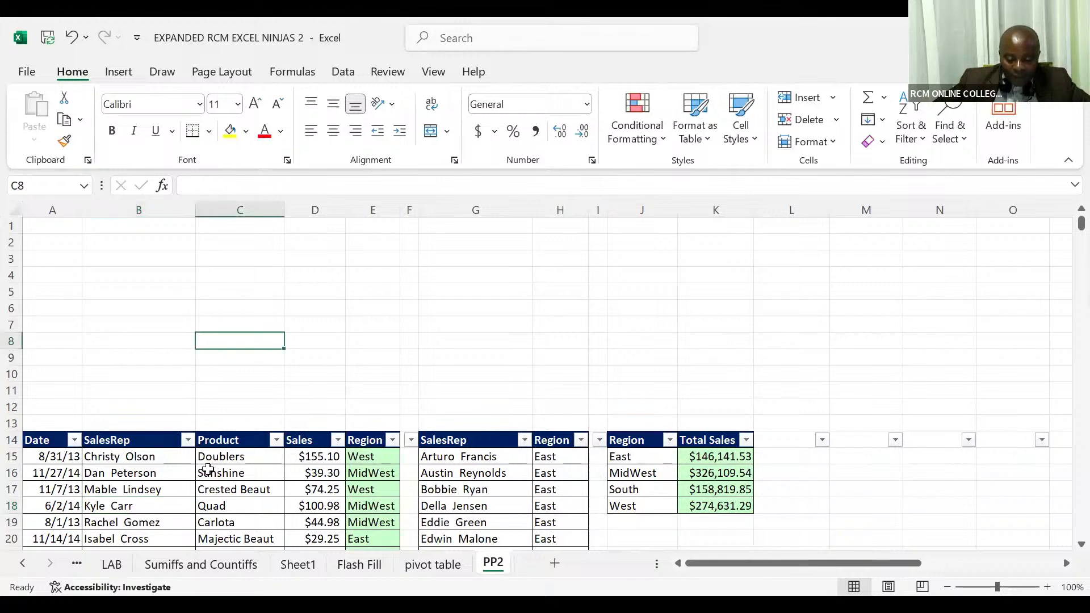
click(206, 472)
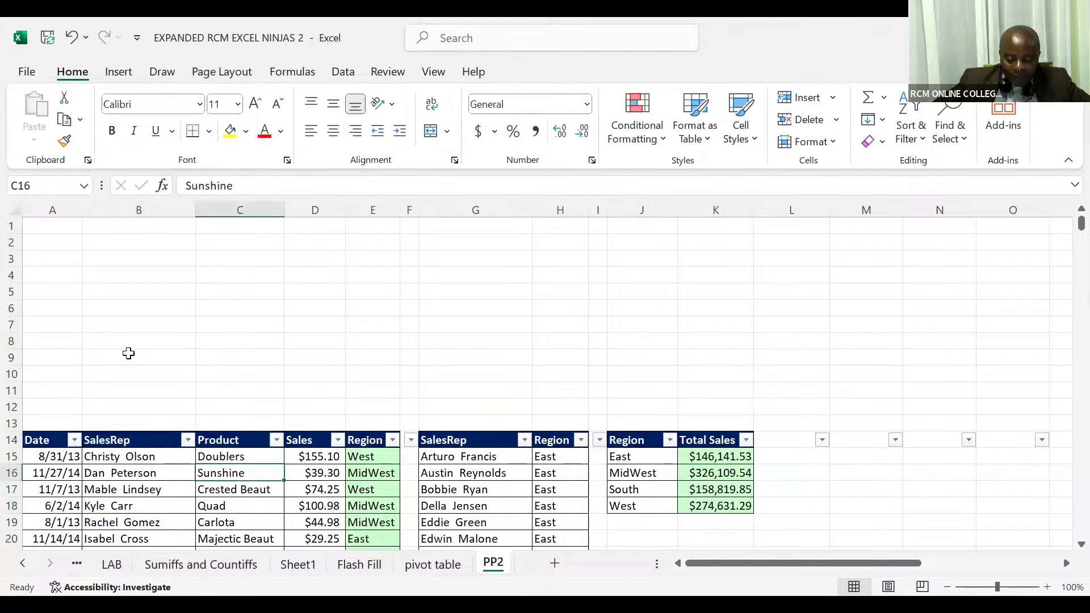
click(120, 73)
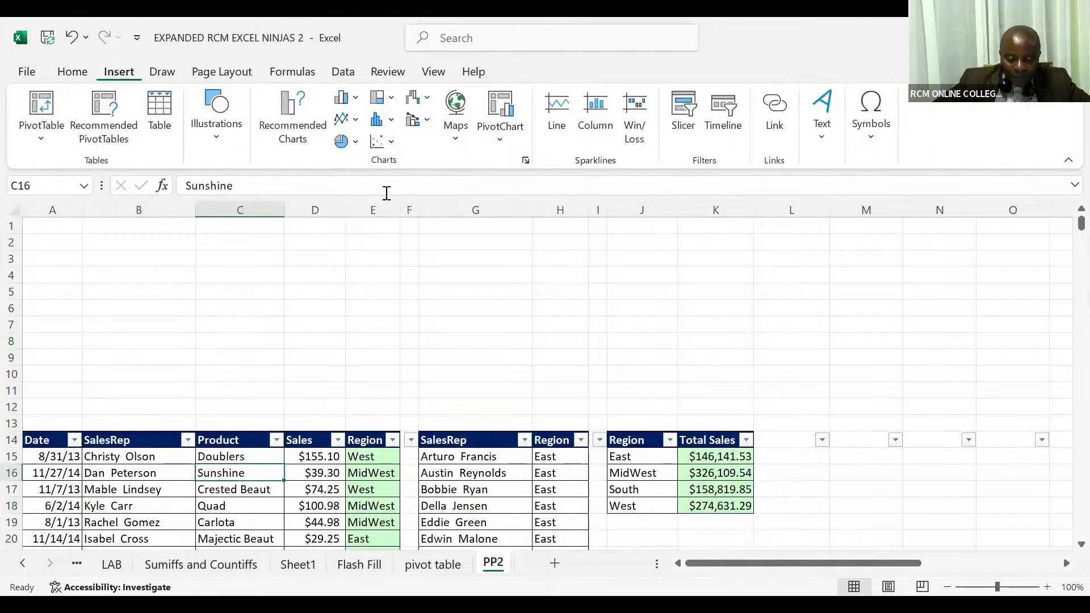
click(680, 121)
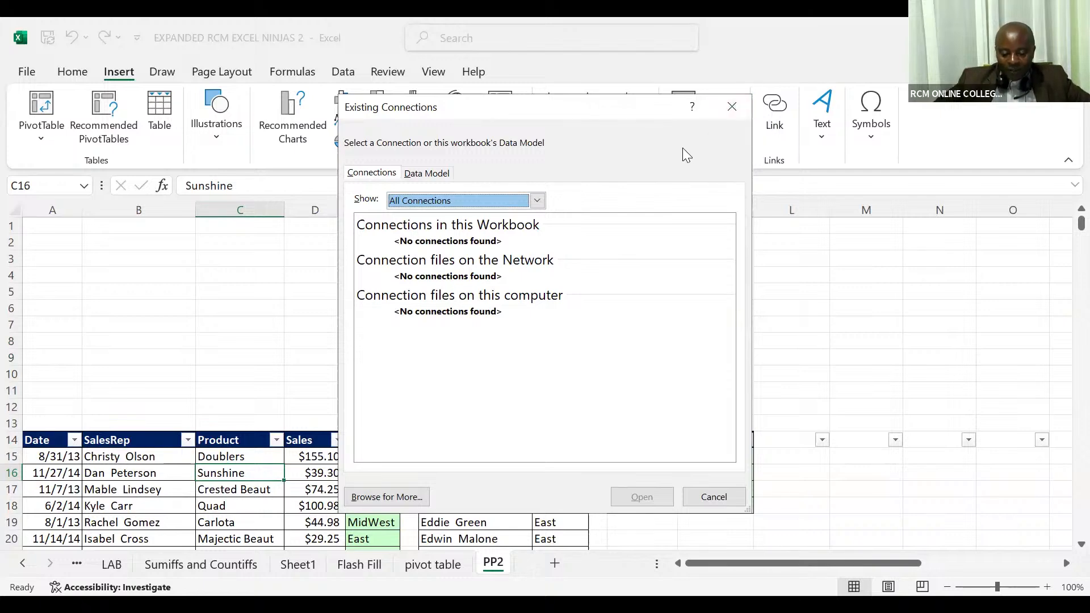
click(730, 111)
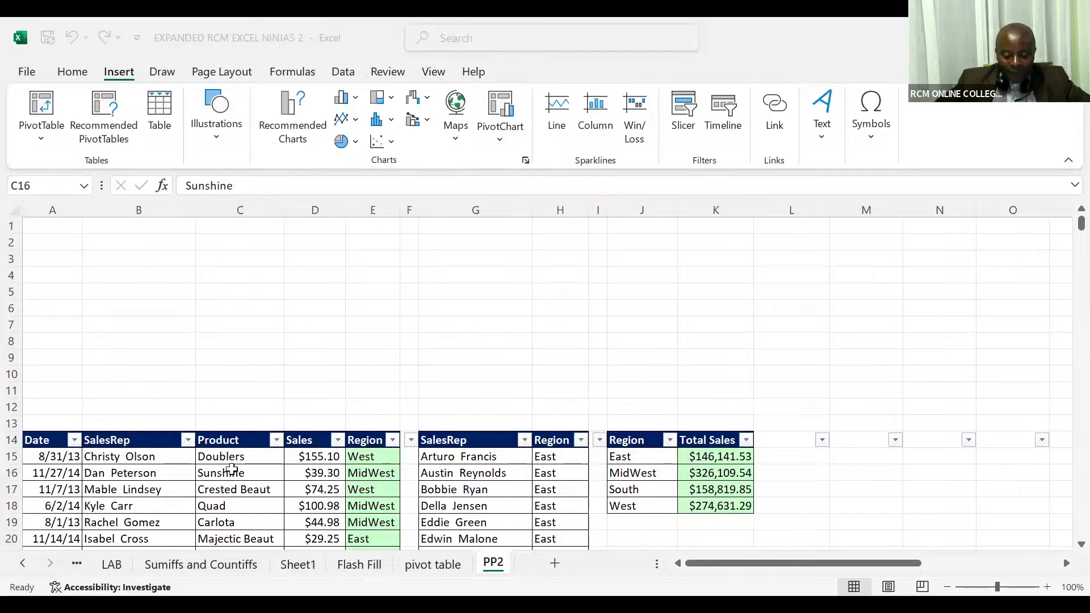
click(232, 469)
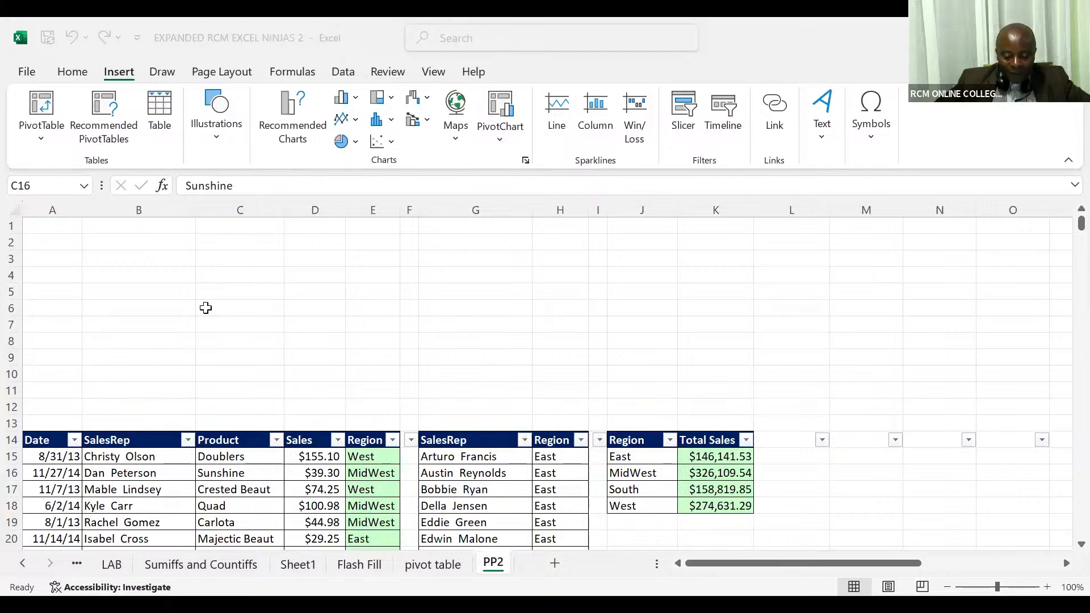
click(78, 76)
click(221, 487)
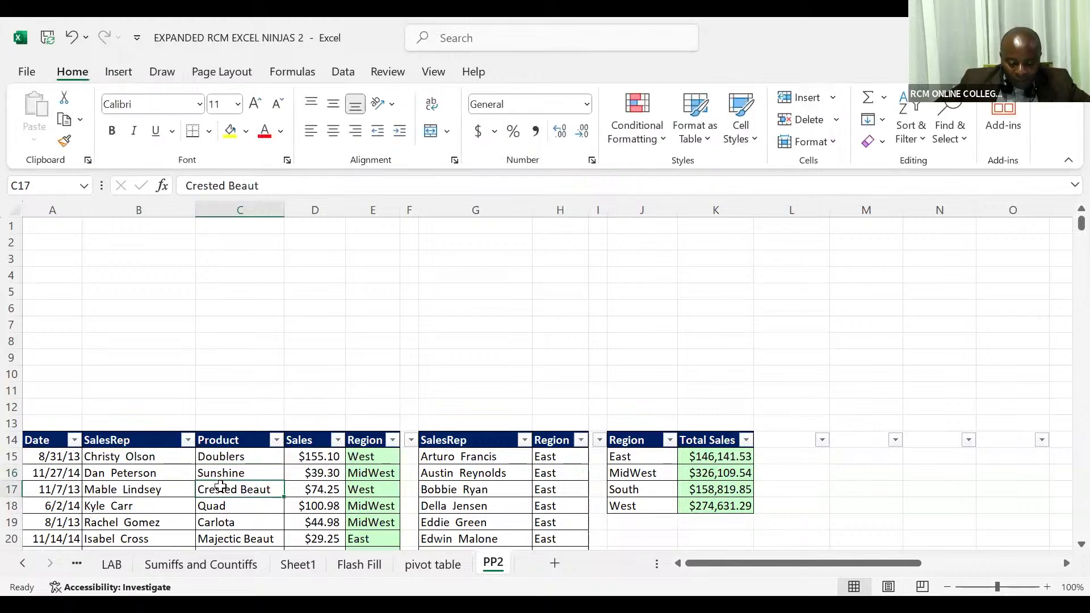
click(123, 73)
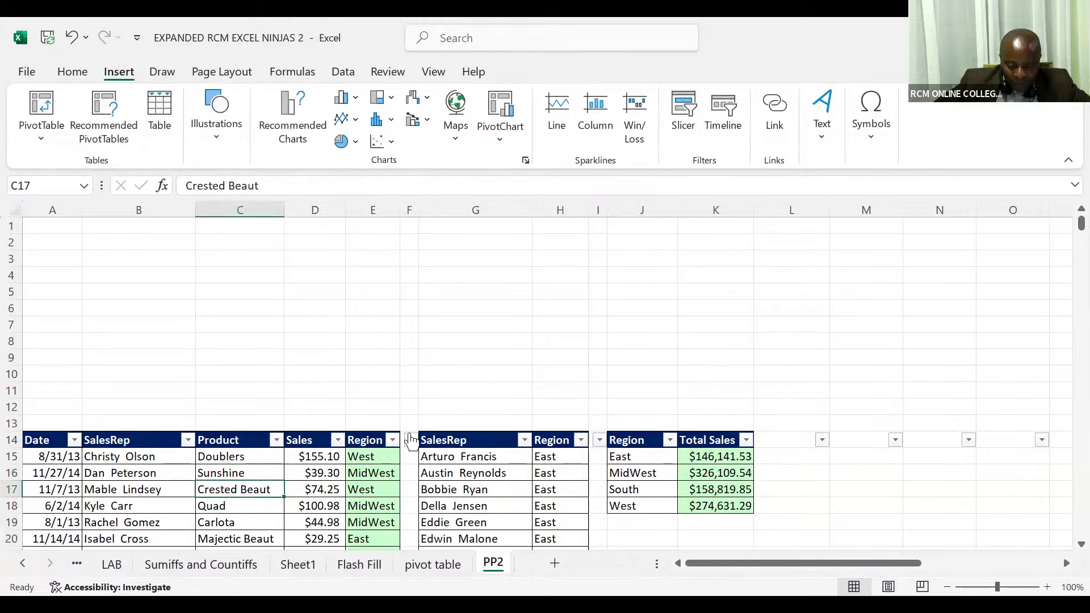
Step: Delete the narrow blank column F between the sales data and the SalesRep lookup list
click(413, 209)
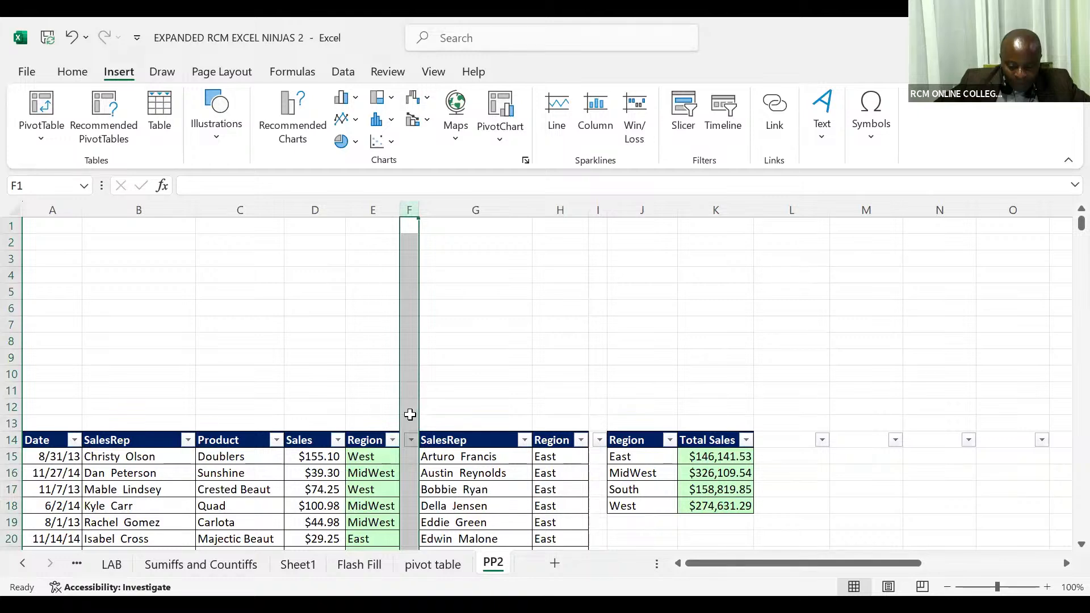
right_click(410, 414)
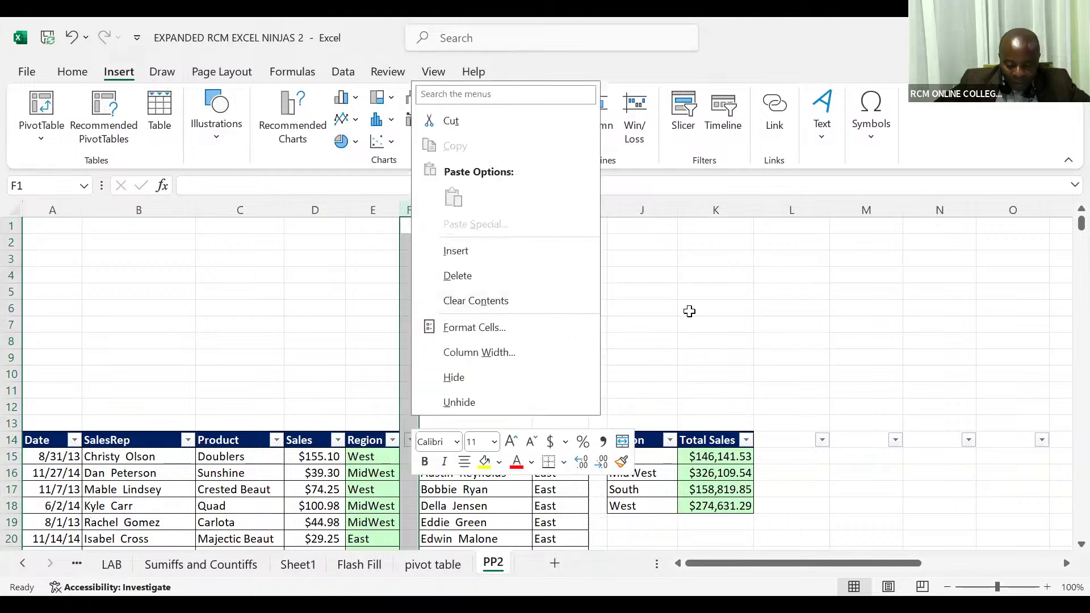
click(689, 311)
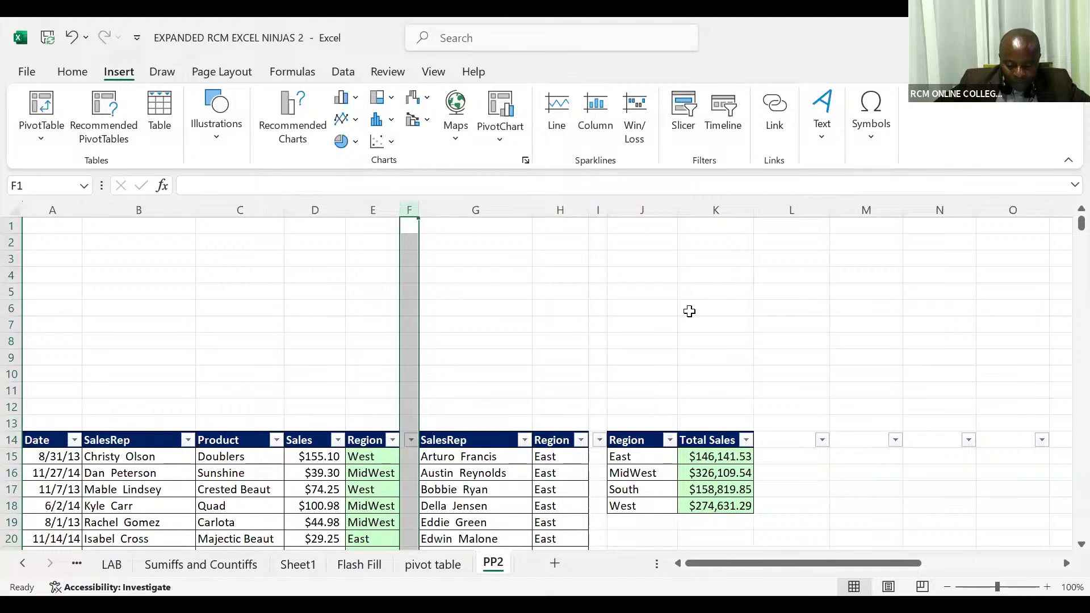
key(ctrl+minus)
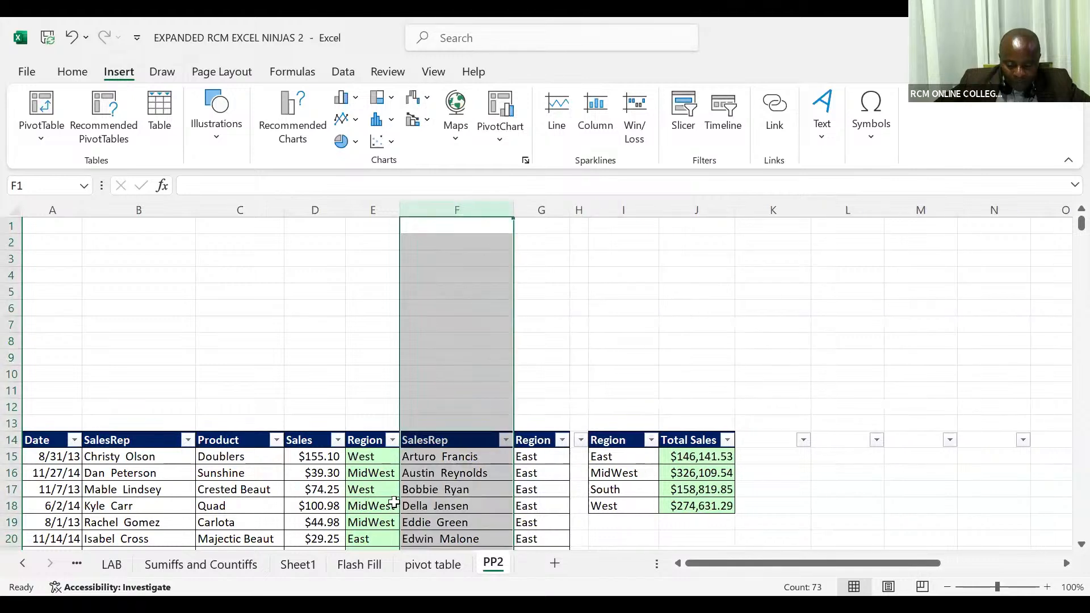
click(377, 503)
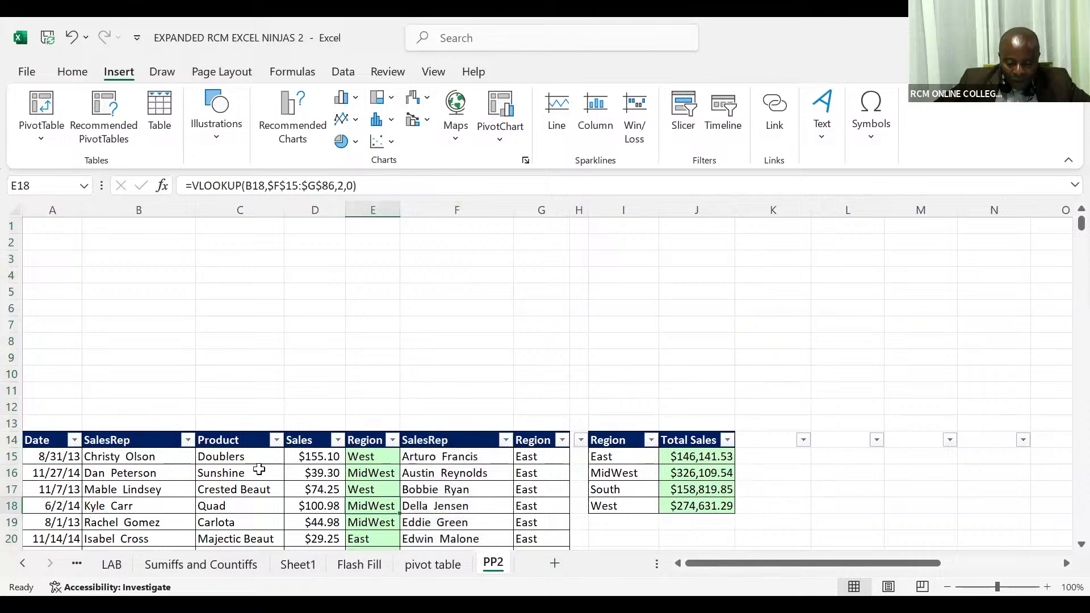
click(250, 476)
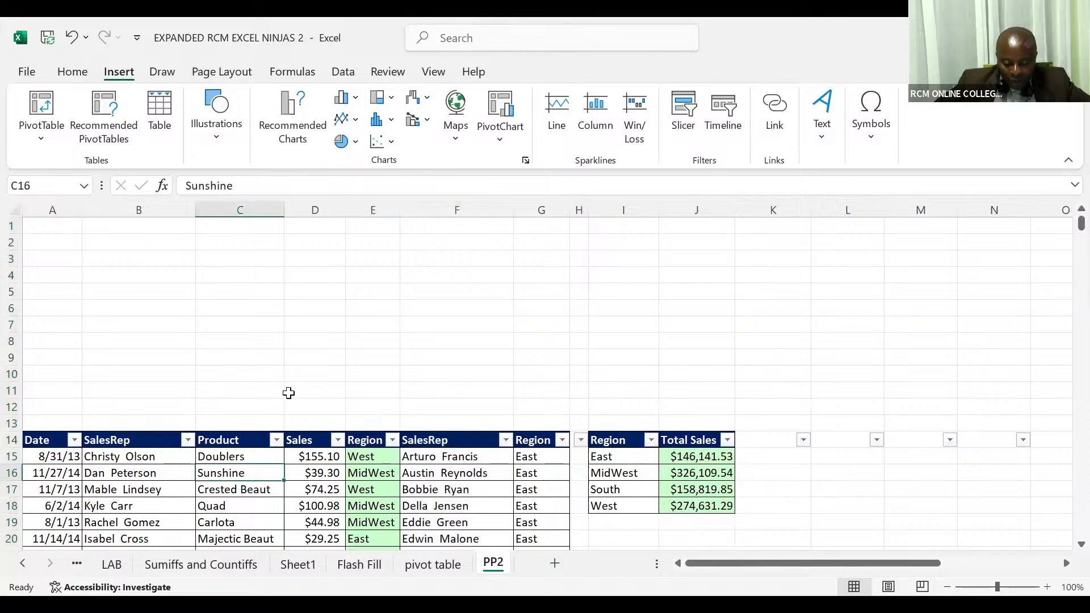
Step: Insert a blank column F between the sales data's Region column and the SalesRep lookup list
click(459, 210)
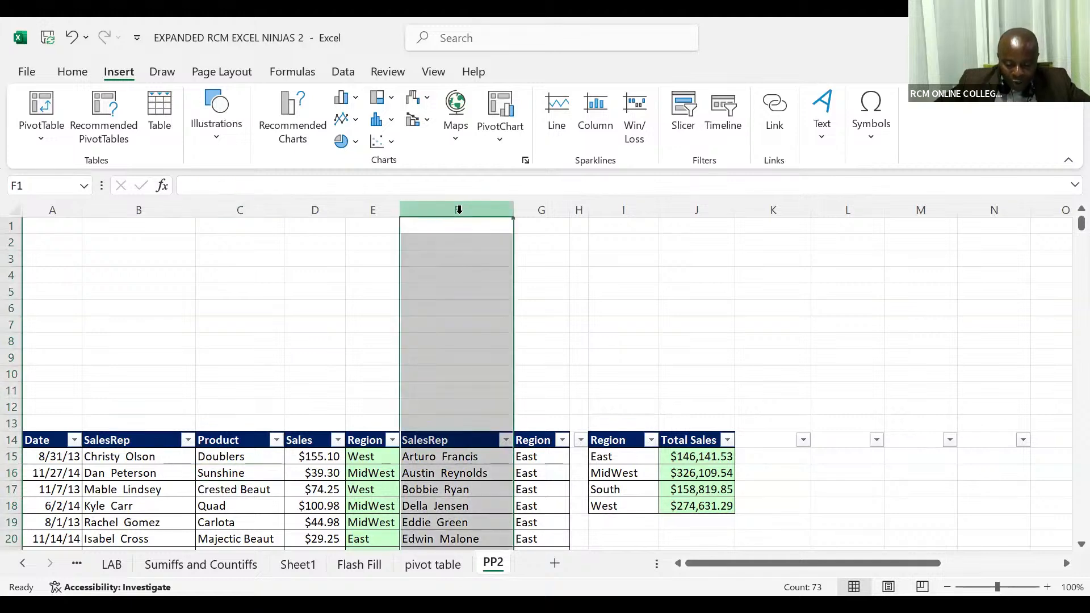
key(ctrl+shift+plus)
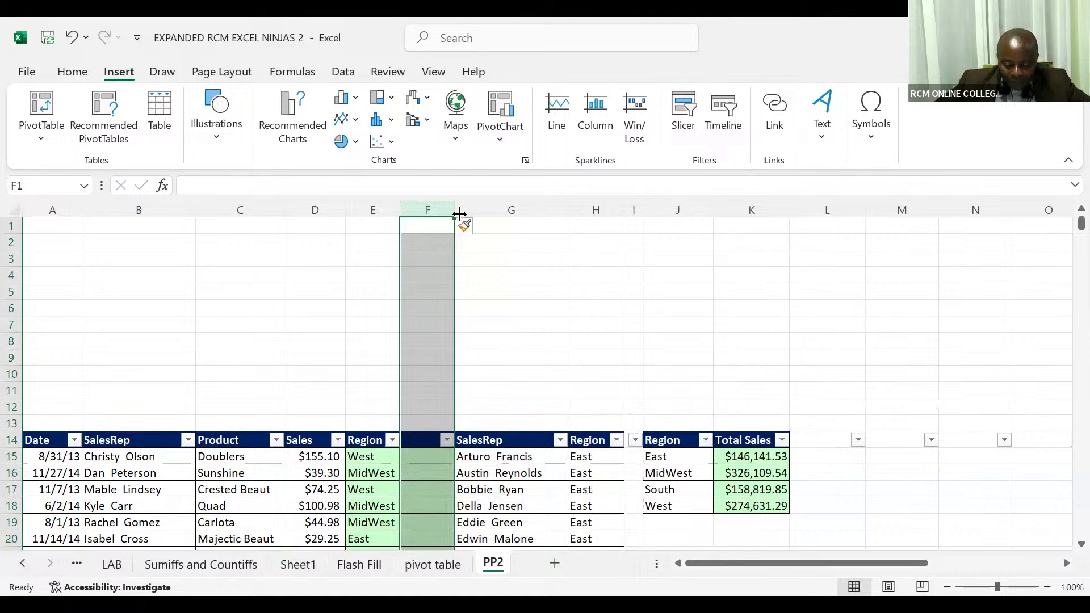
click(425, 456)
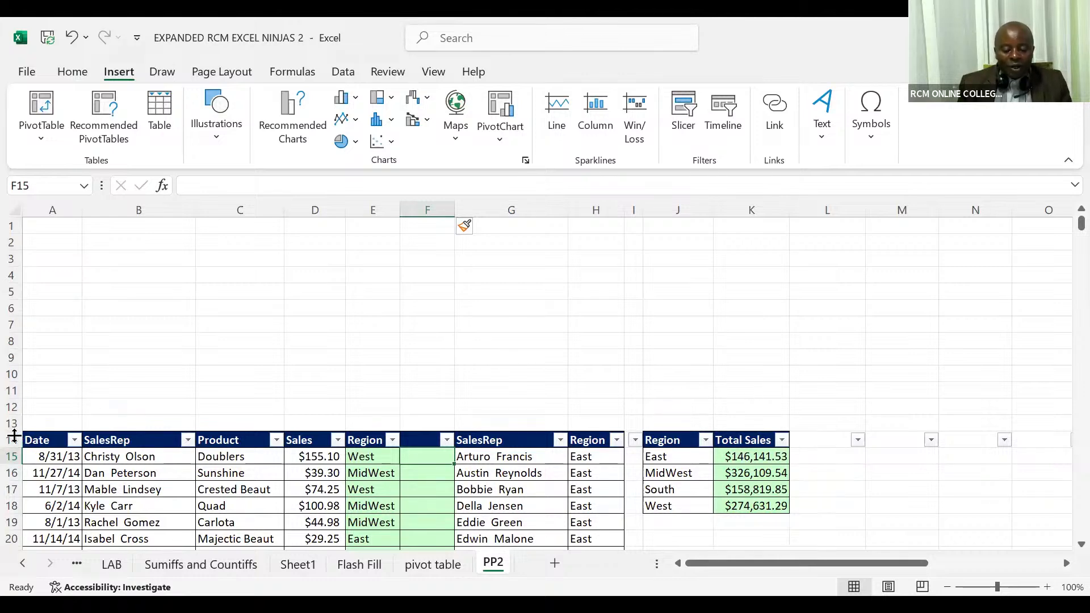
Step: Close the EXPANDED RCM EXCEL NINJAS 2 workbook without saving the changes
click(12, 440)
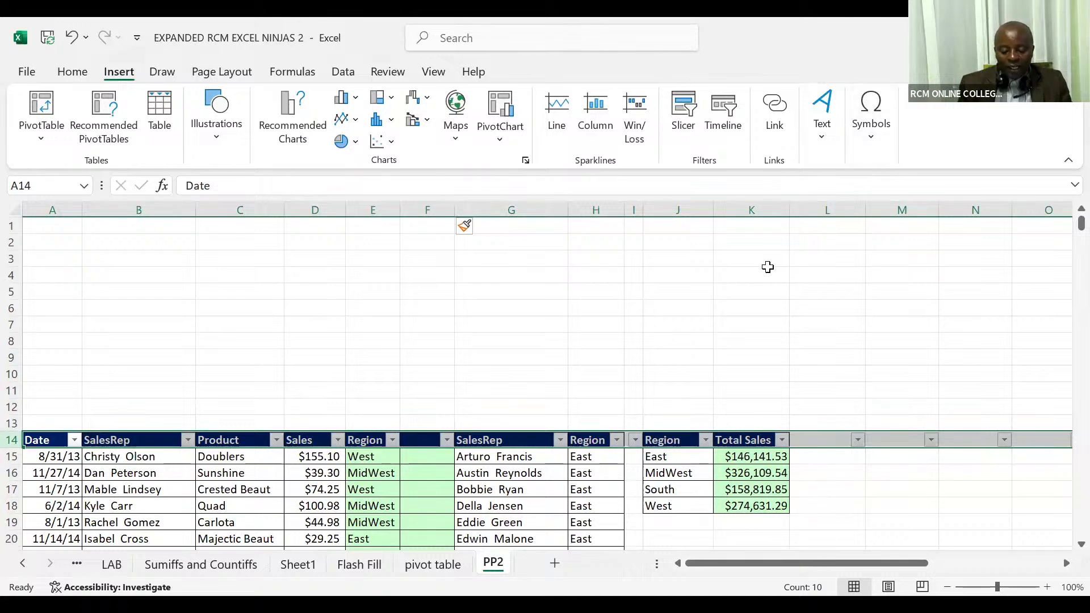
click(768, 269)
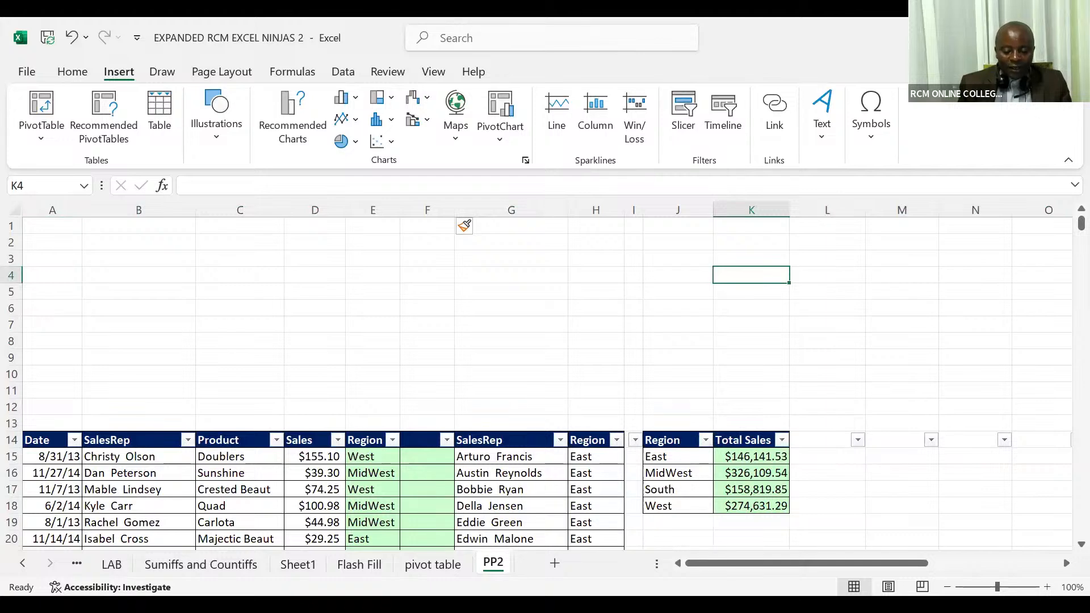
click(1072, 37)
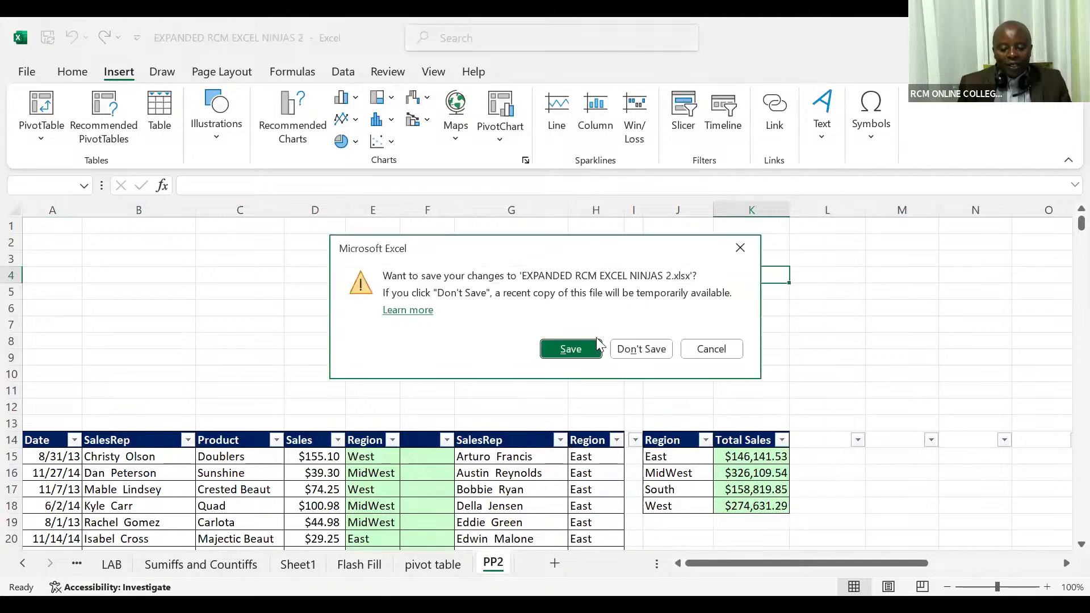
click(635, 351)
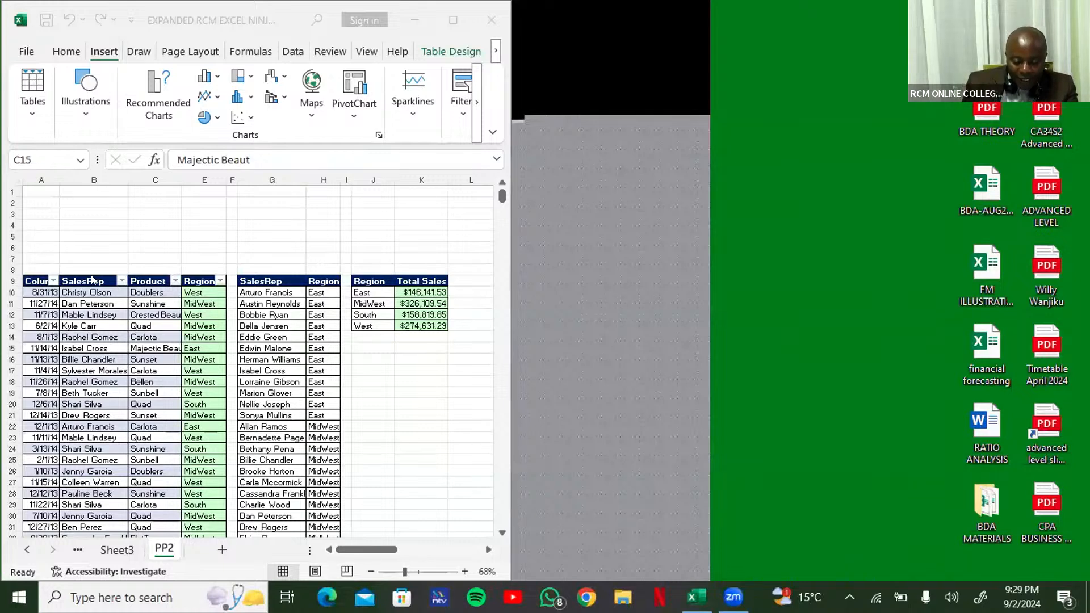
Step: Widen the workbook window and insert a Region slicer for the sales table on sheet PP2
click(128, 352)
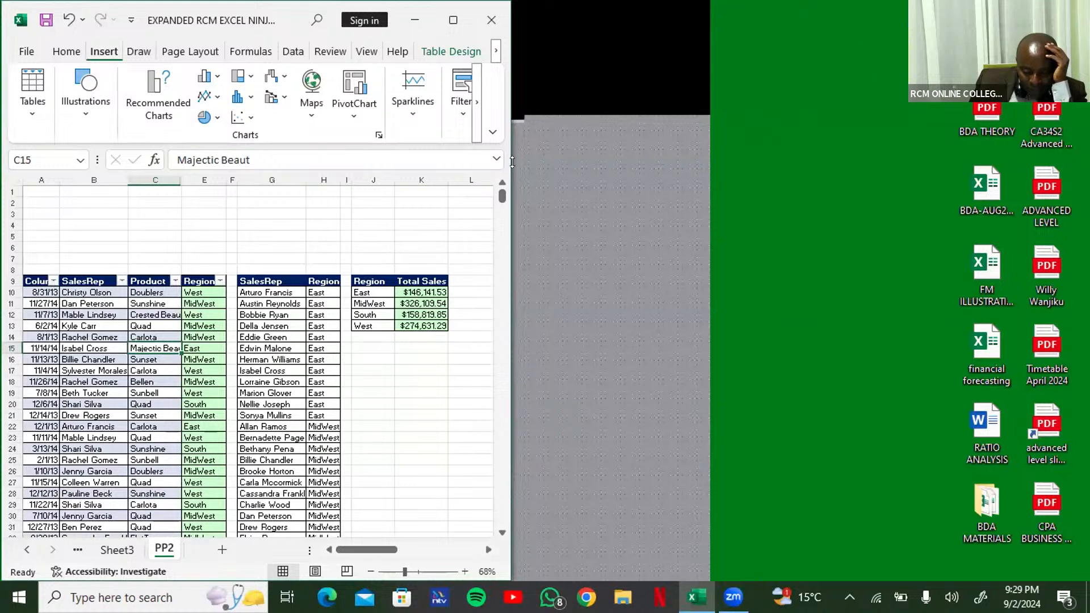
drag(513, 162, 835, 162)
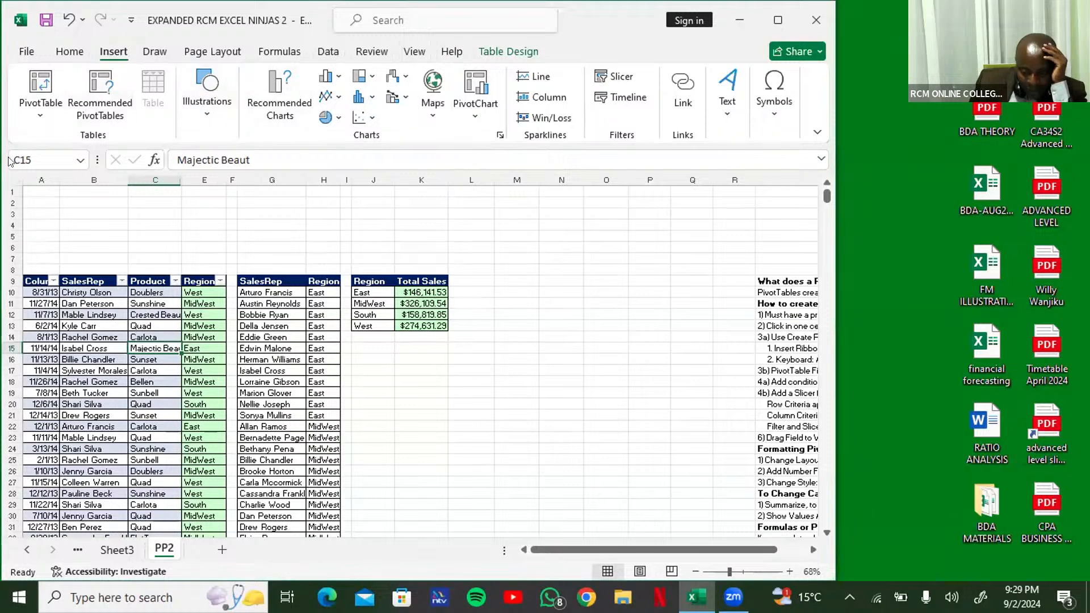
click(615, 76)
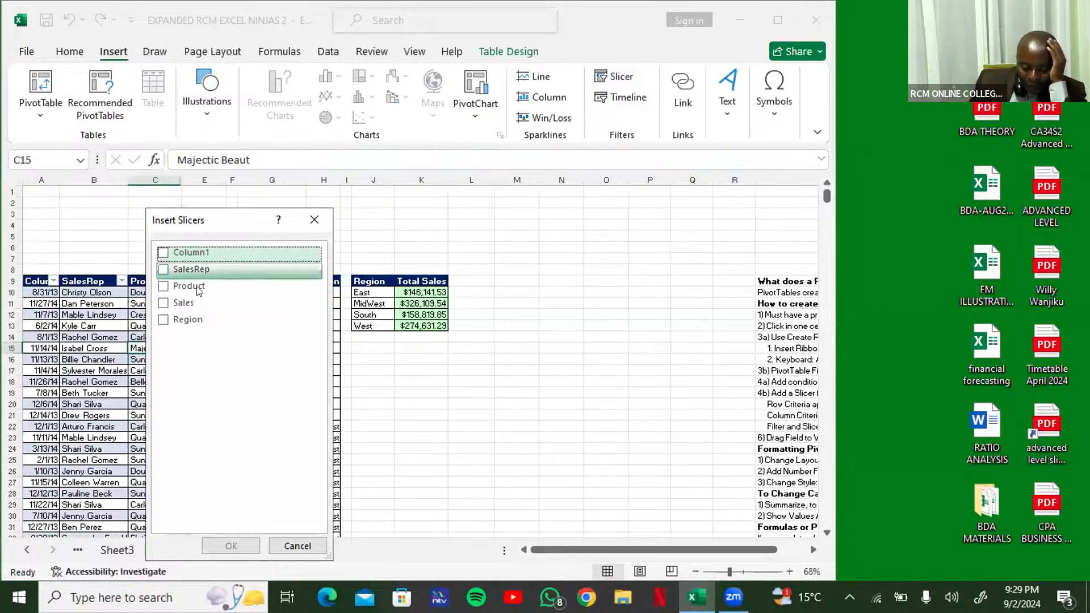
click(159, 324)
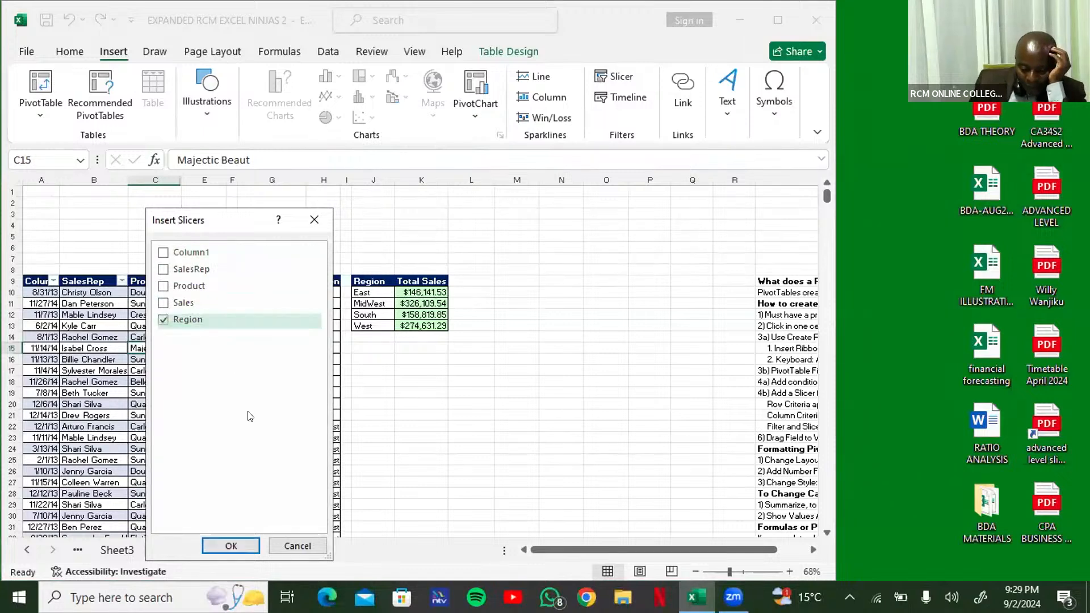
click(231, 546)
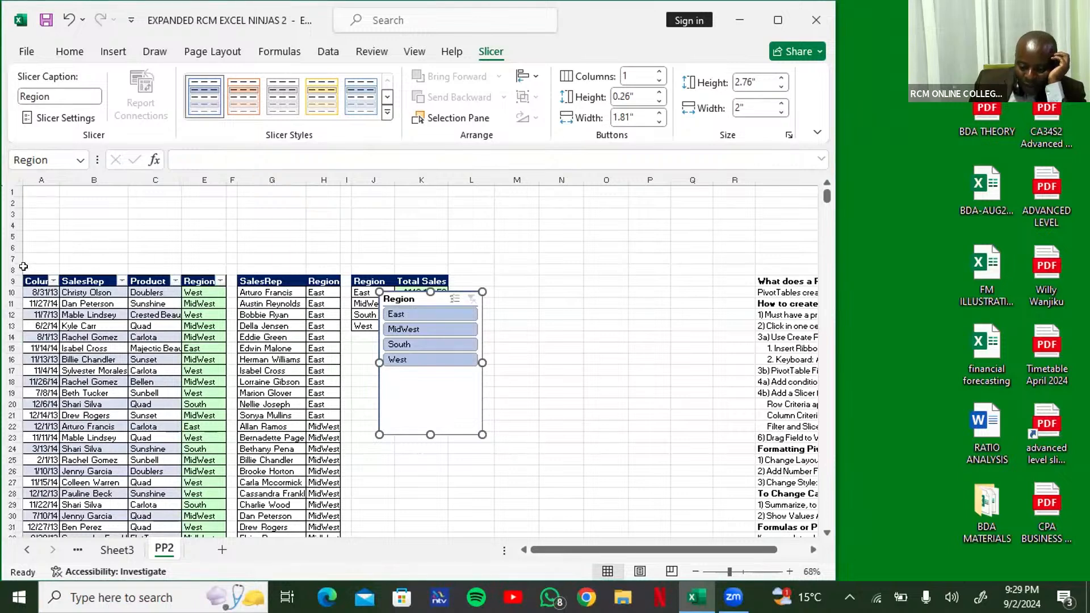
Step: Arrange the Region slicer's buttons in 4 columns and widen the slicer to 4 inches
click(658, 72)
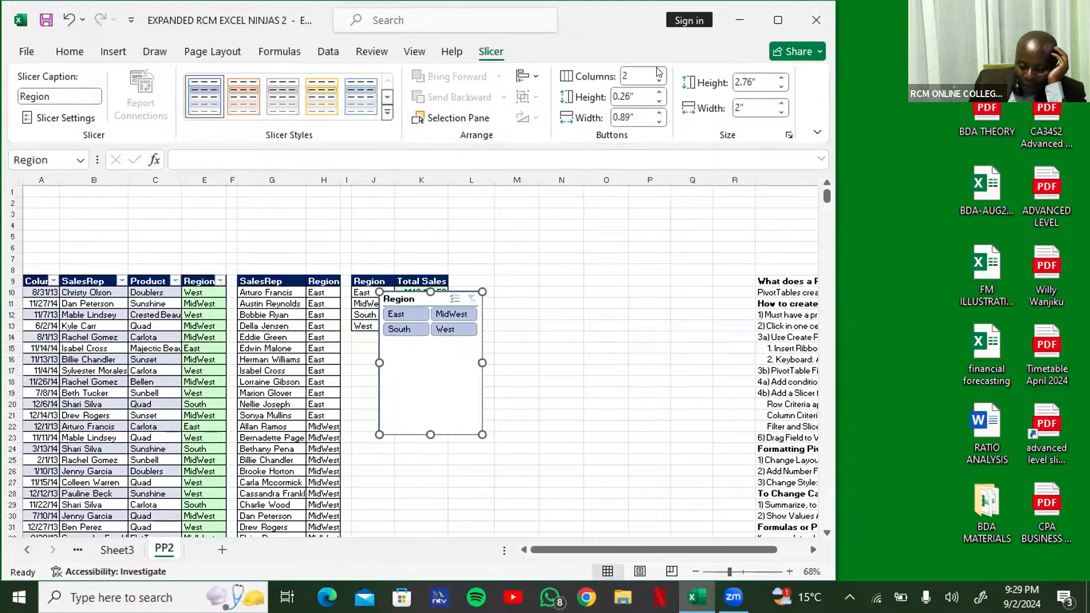
click(659, 73)
click(658, 72)
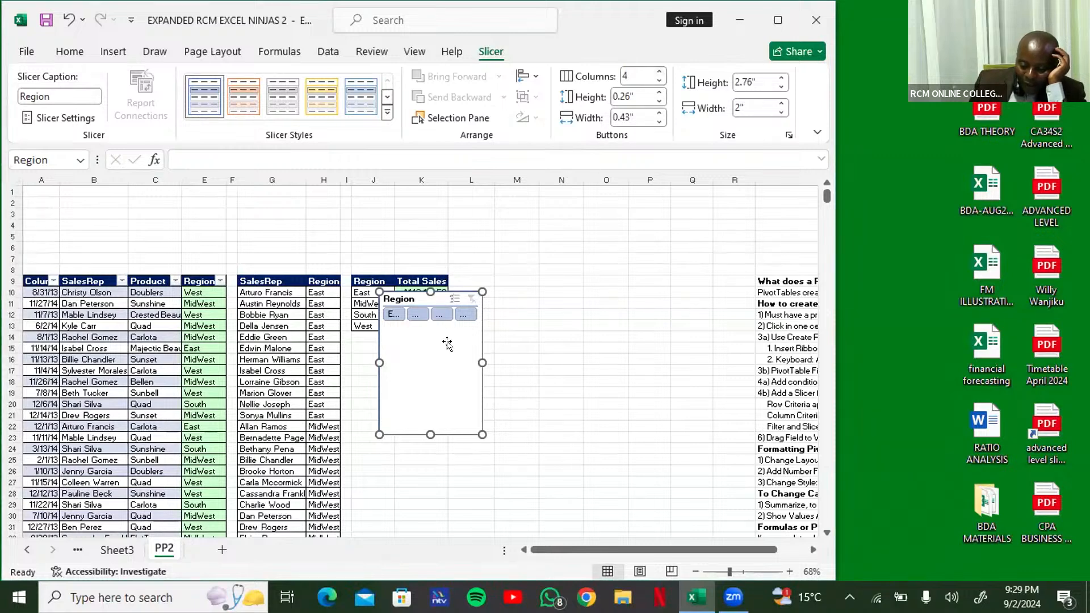
drag(499, 361, 583, 364)
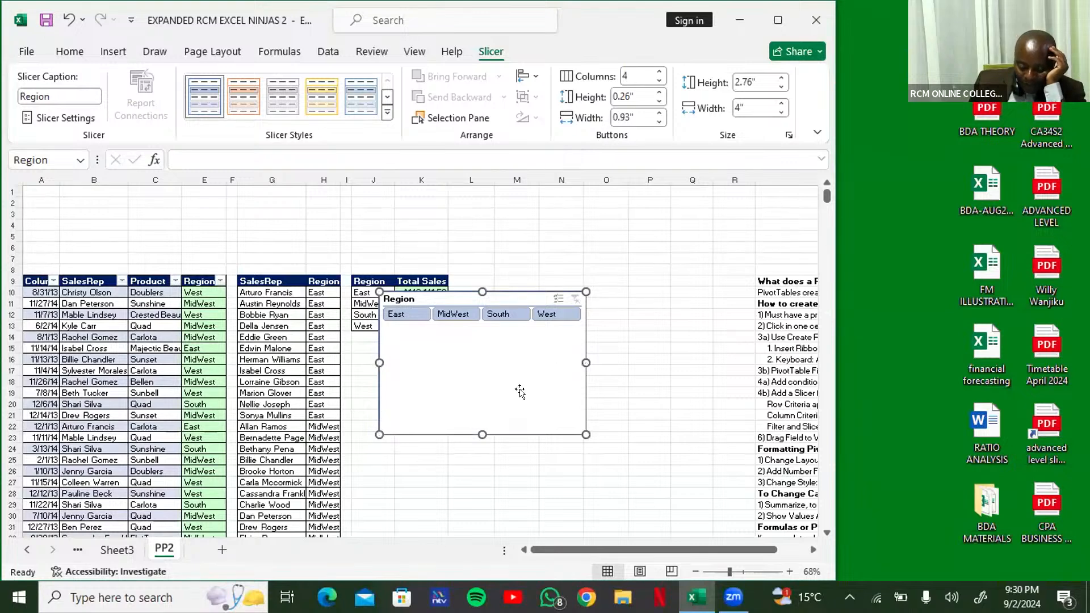
Step: Shrink the Region slicer to about 1 inch high and 3.91 inches wide, and place it in the blank rows above the sales table
drag(483, 435, 491, 342)
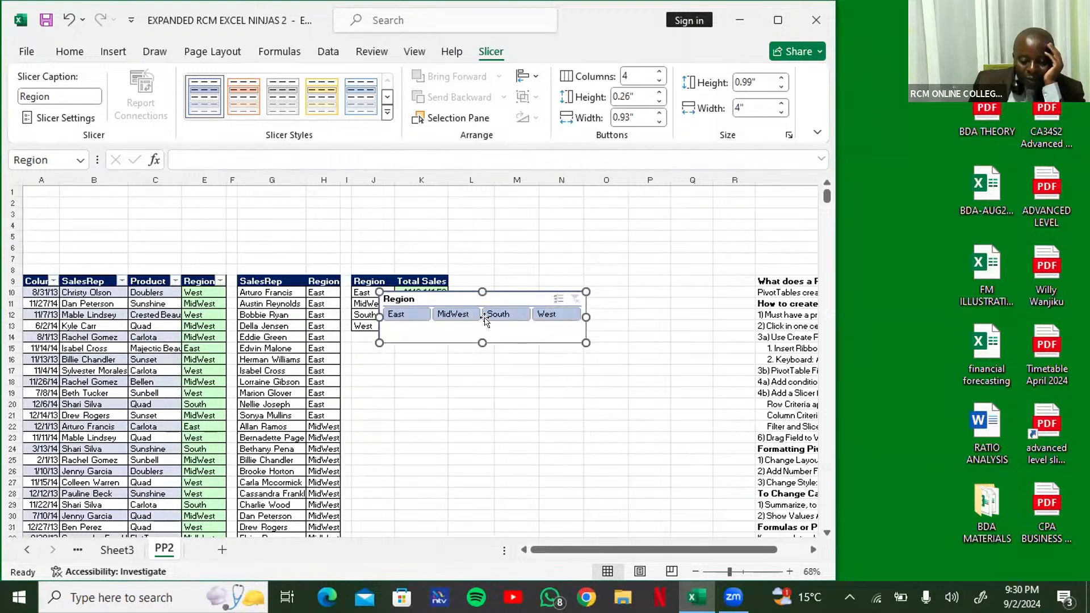
drag(459, 301, 140, 251)
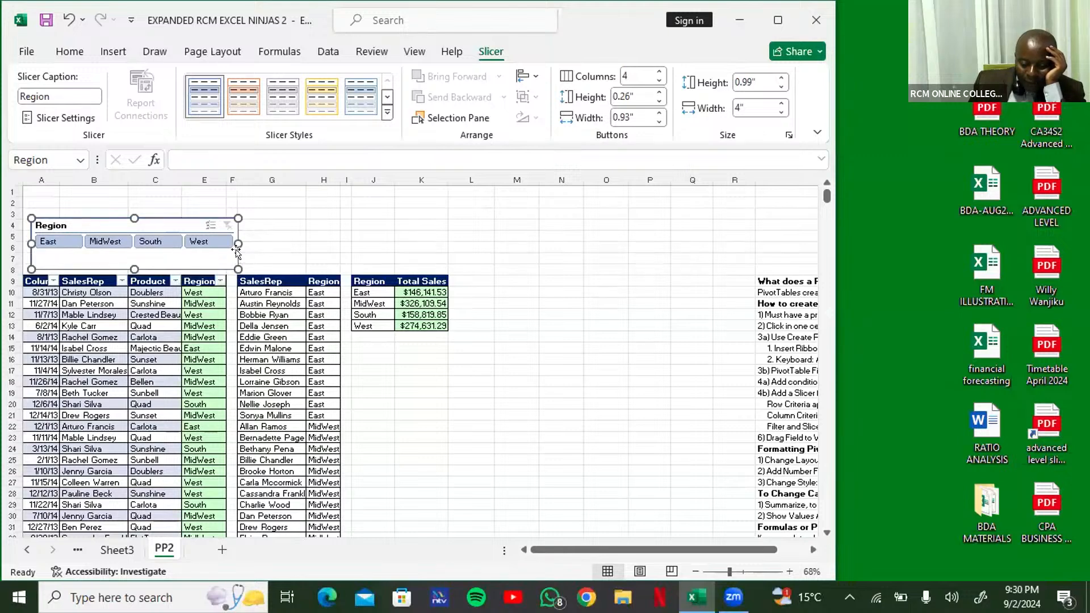
mouse_move(230, 240)
mouse_down()
mouse_move(338, 247)
mouse_move(234, 246)
mouse_up()
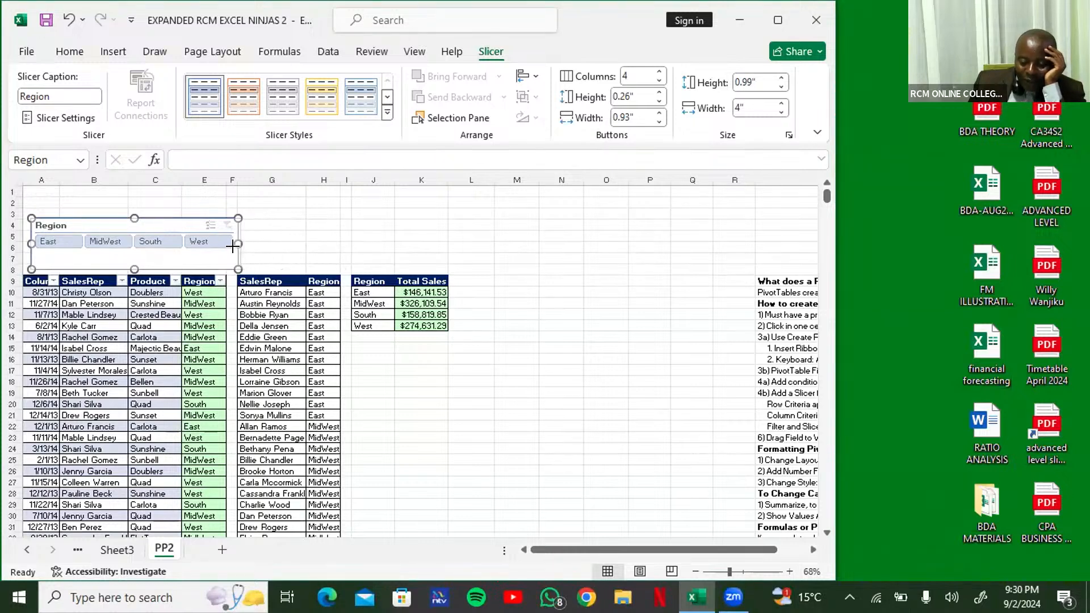
drag(229, 250, 225, 252)
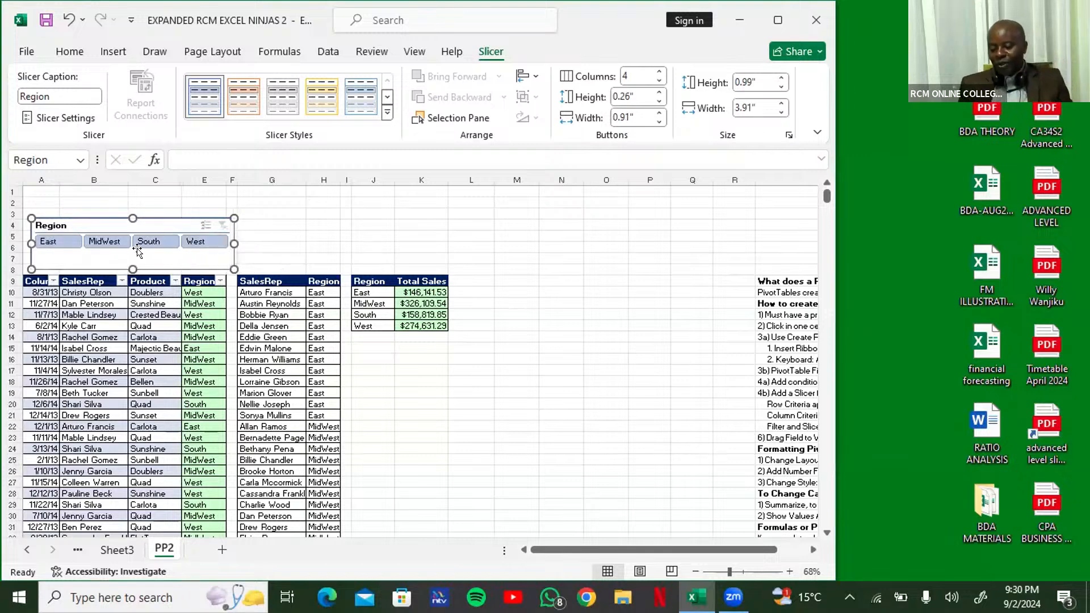
drag(132, 265, 135, 260)
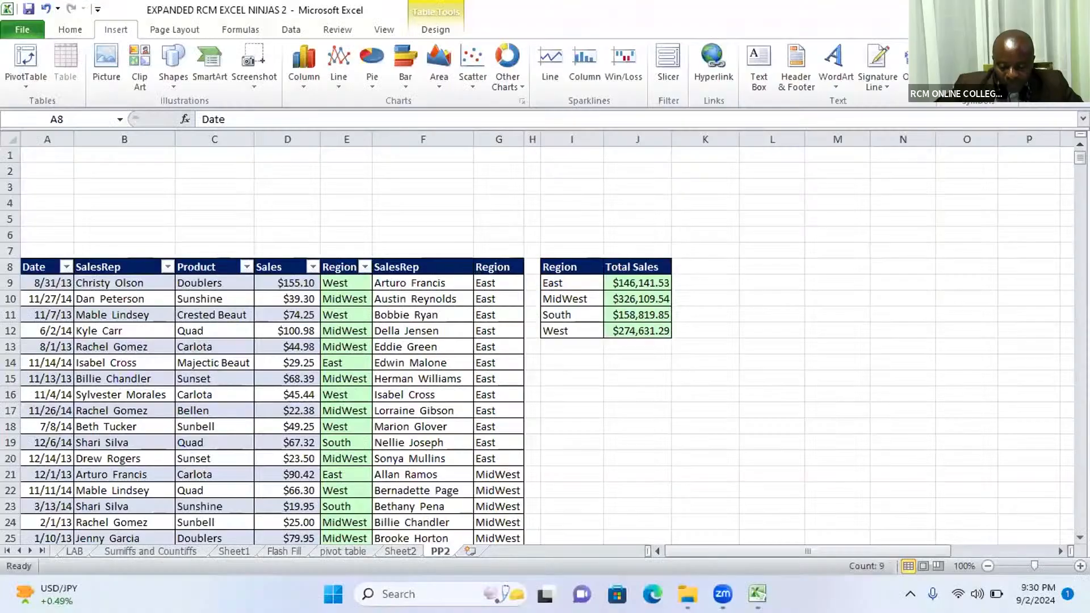
mouse_move(758, 594)
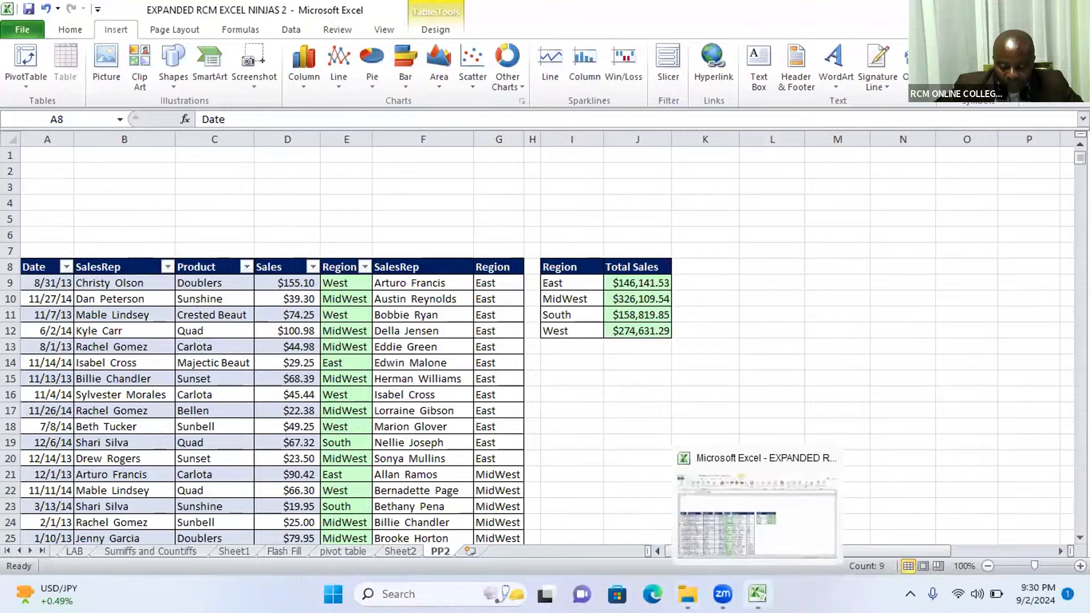
click(757, 594)
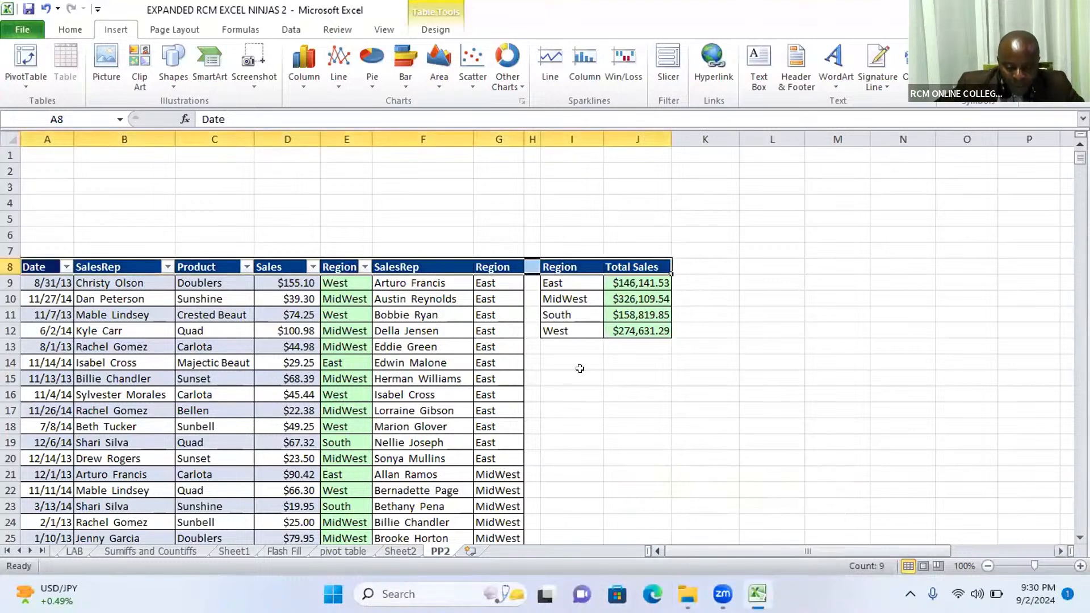
click(187, 363)
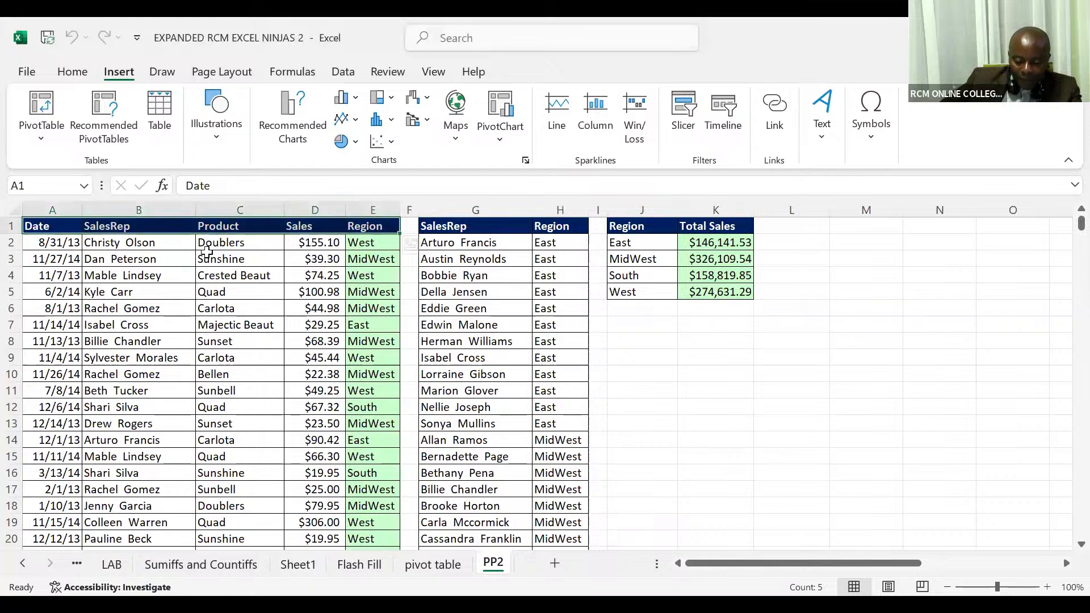
Step: Convert the sales data range A1:E10001 on sheet PP2 into a table with headers
click(207, 251)
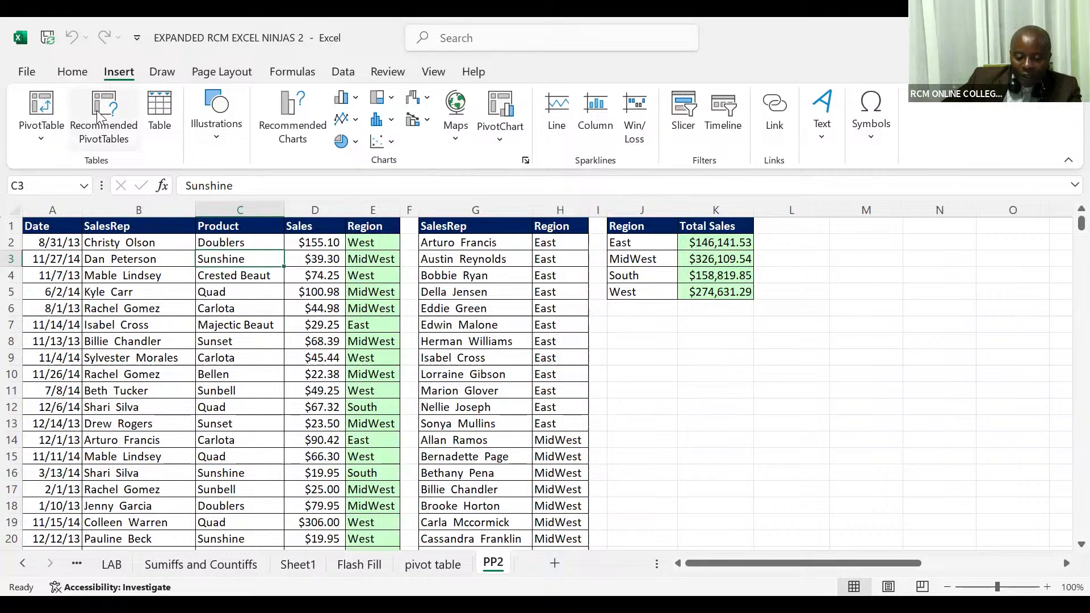
click(160, 116)
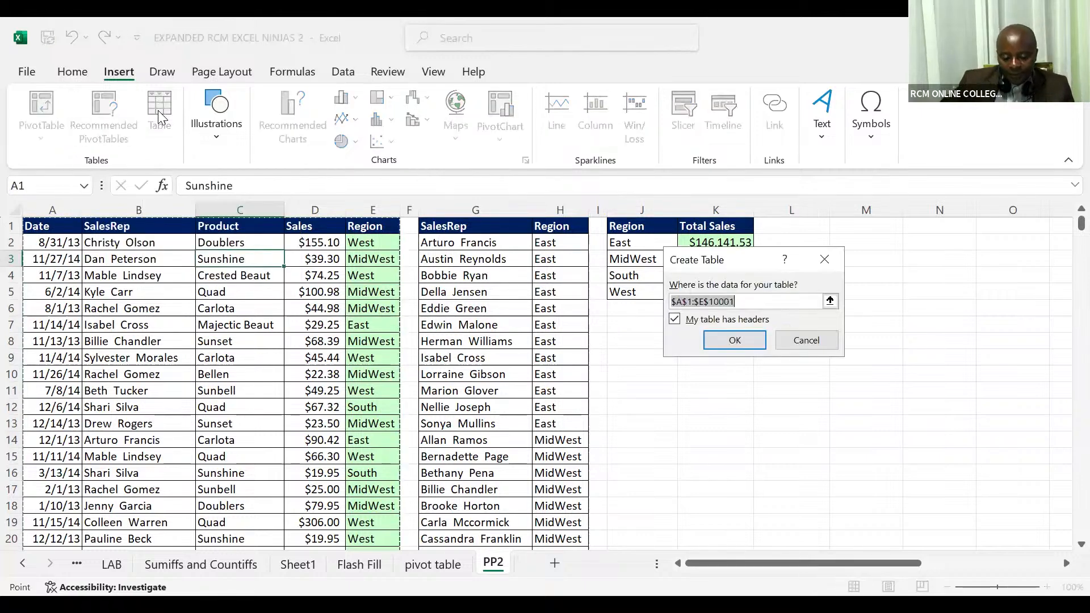
click(713, 343)
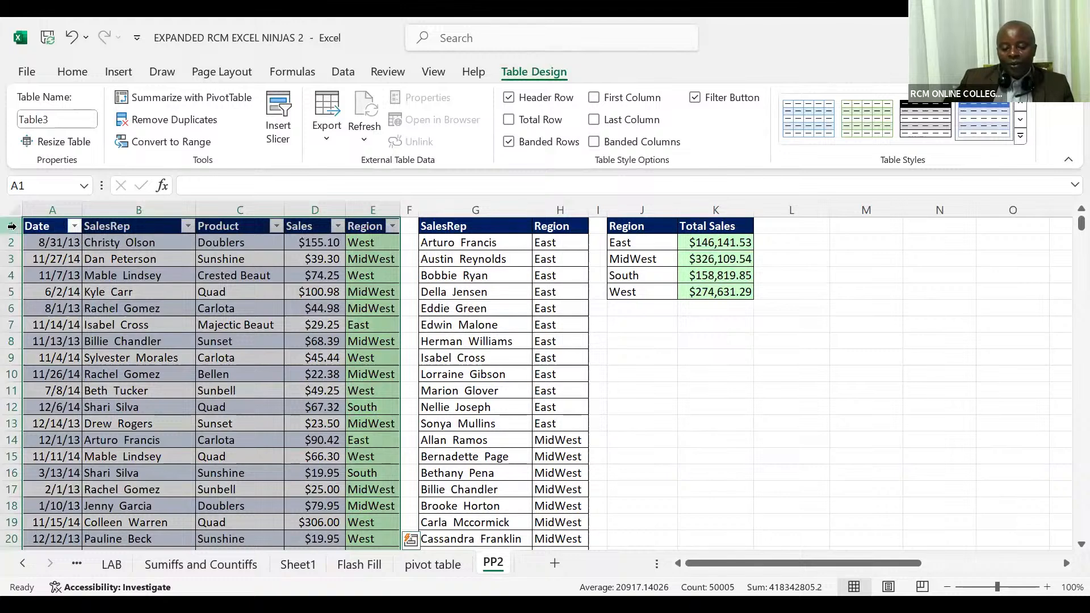
click(11, 226)
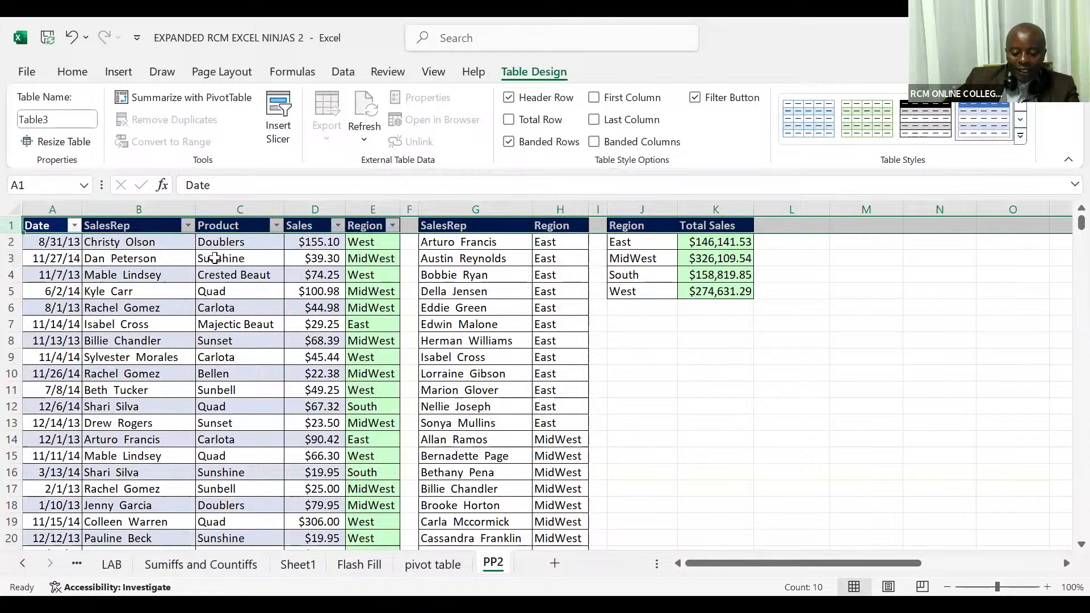
Step: Insert a slicer for the sales table's Region field
click(215, 262)
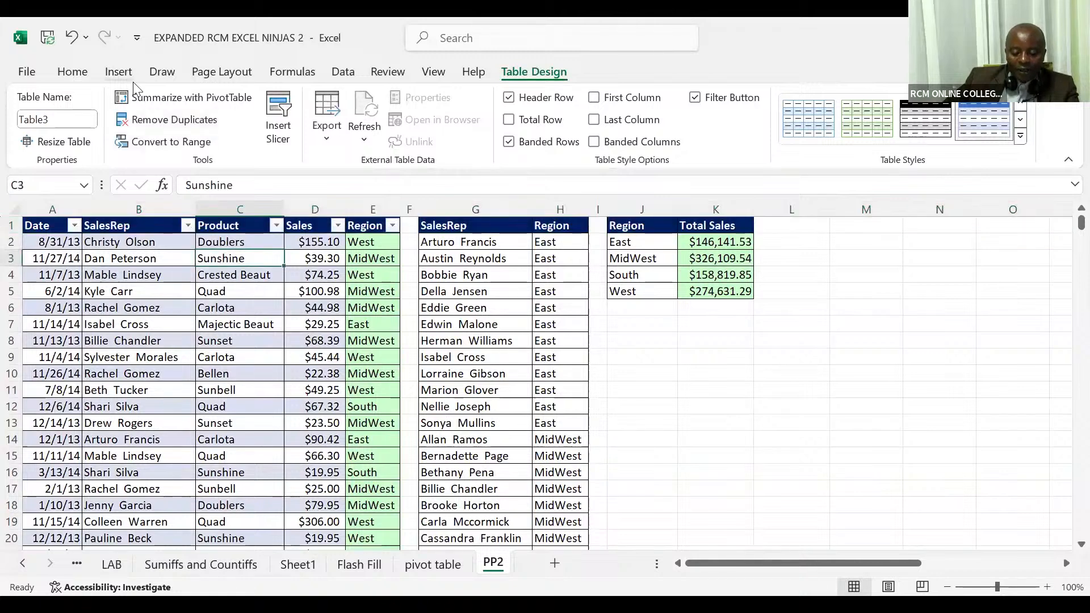
click(119, 72)
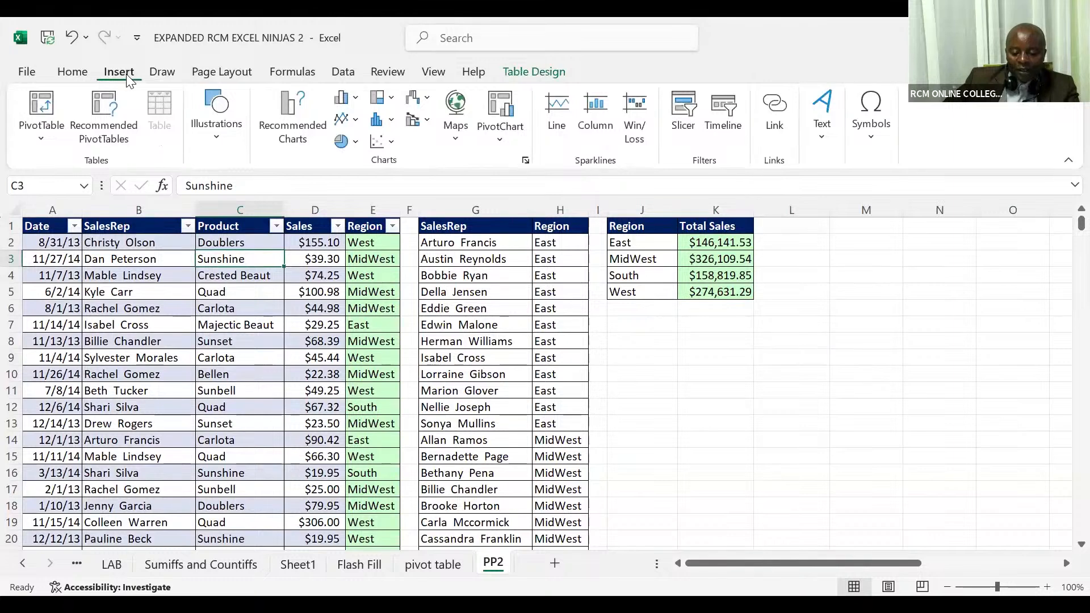
click(690, 113)
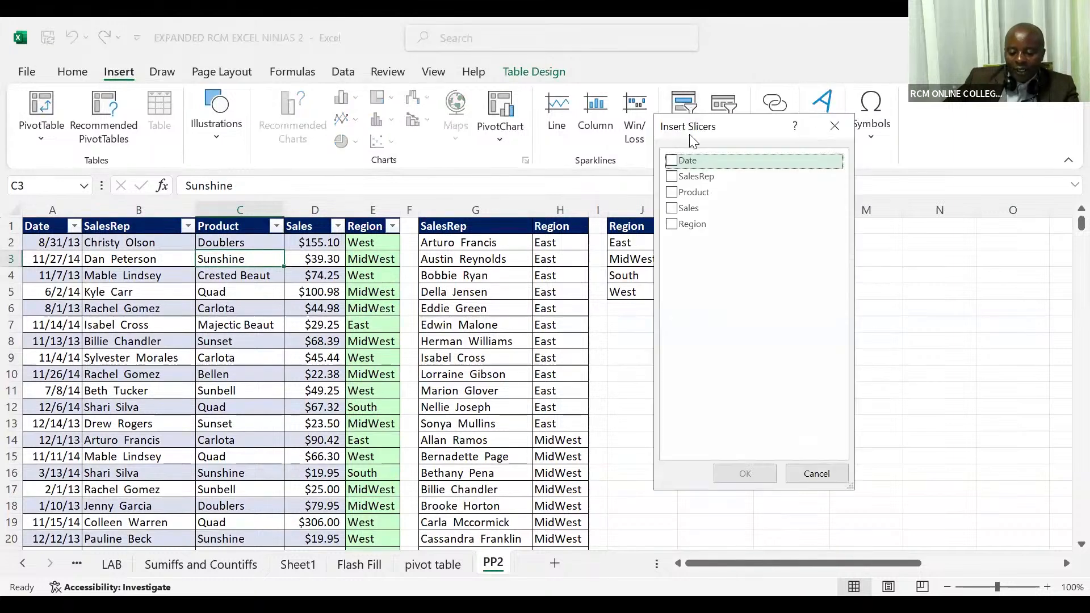
click(675, 227)
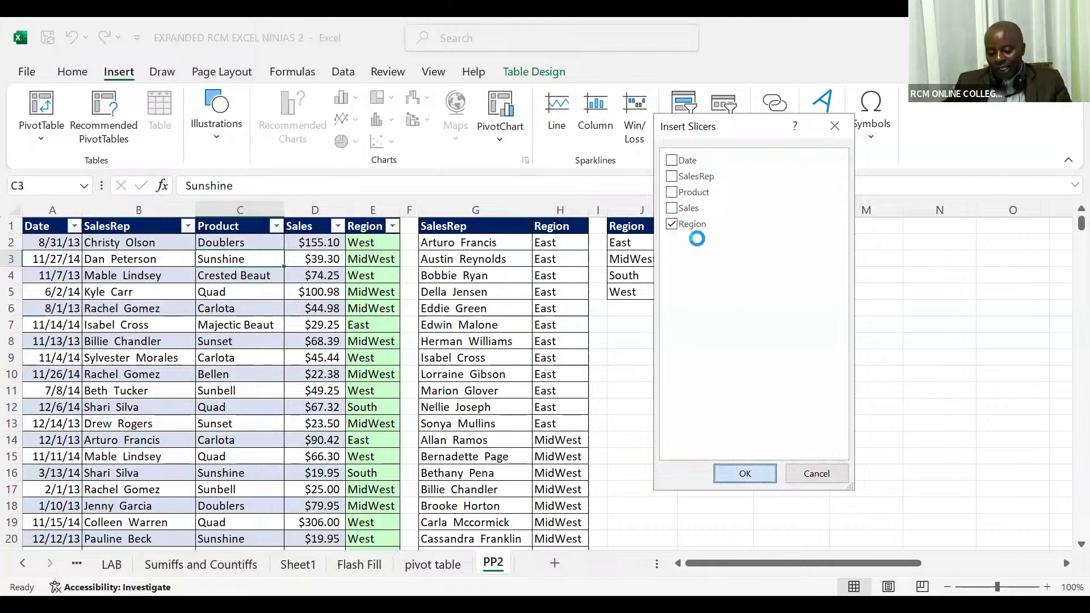
click(745, 473)
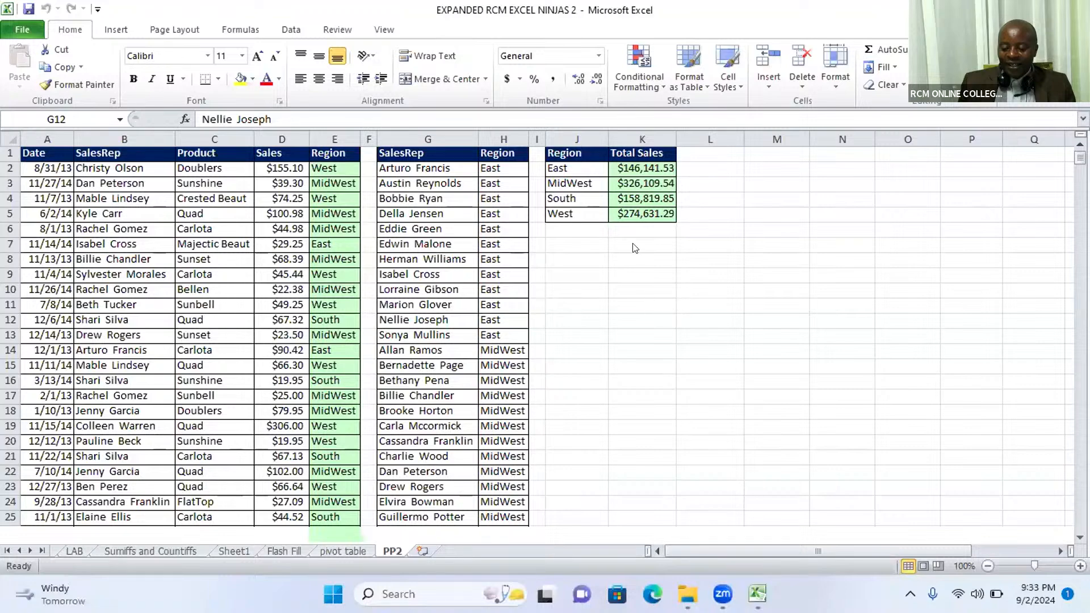
Step: Turn the sales data in A1:E10001 into an Excel table, treating the first row as headers
click(196, 273)
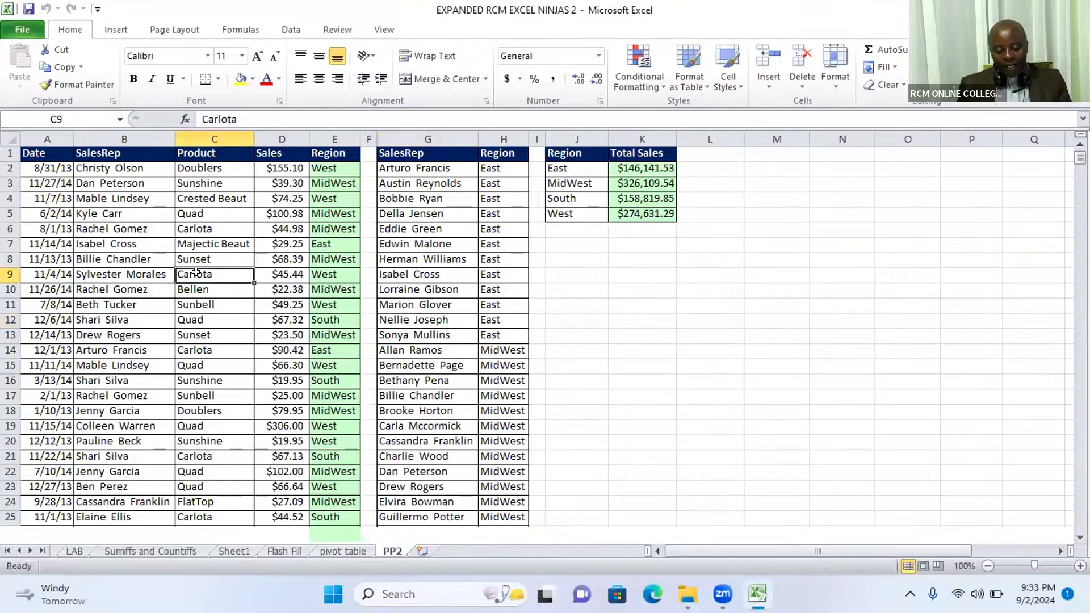
click(264, 255)
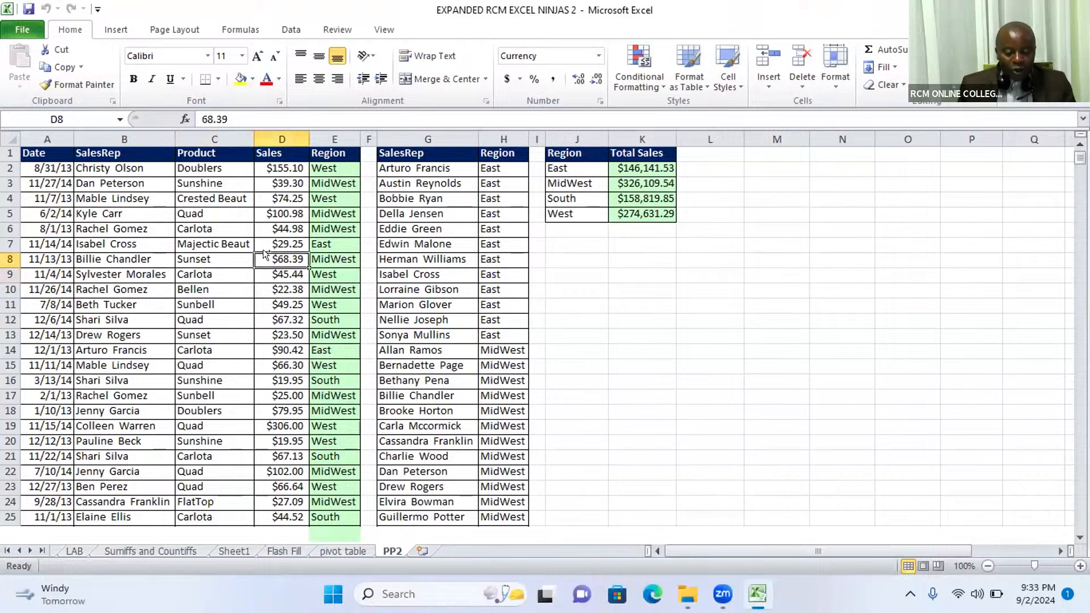
key(ctrl+t)
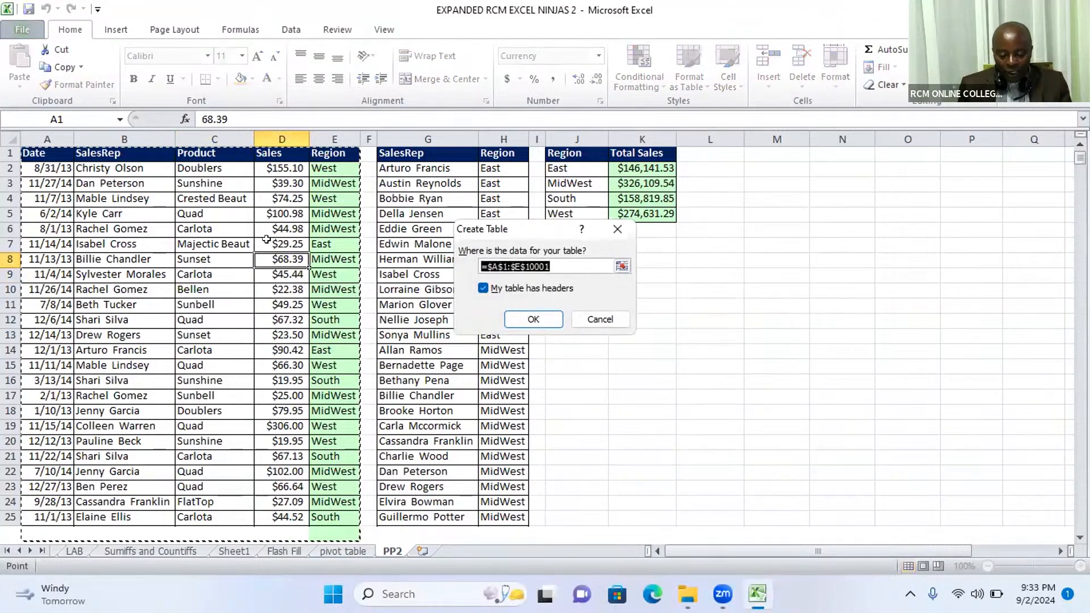
click(532, 319)
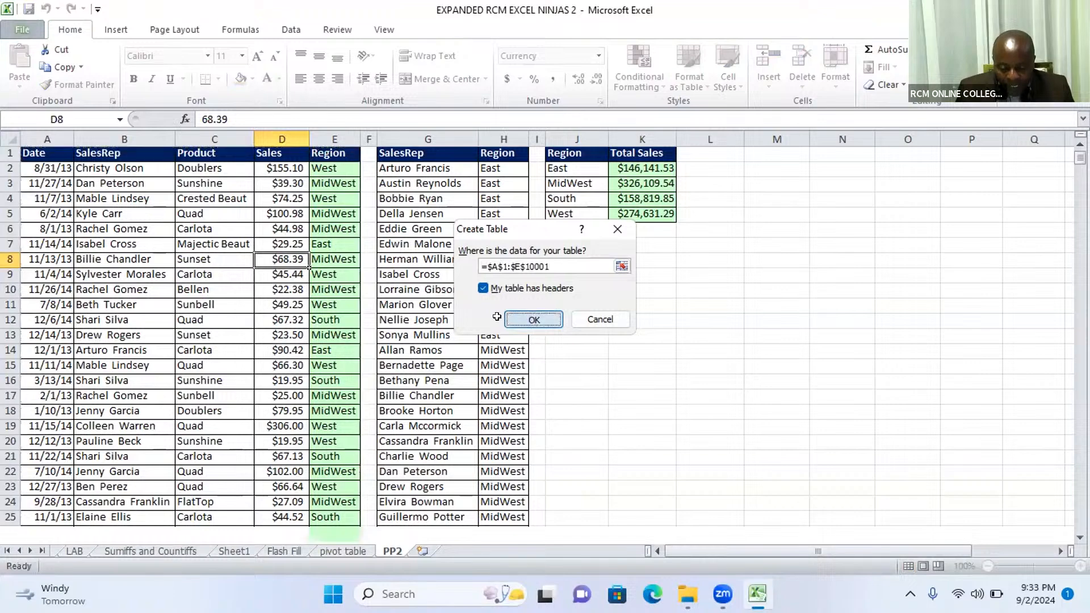
click(259, 315)
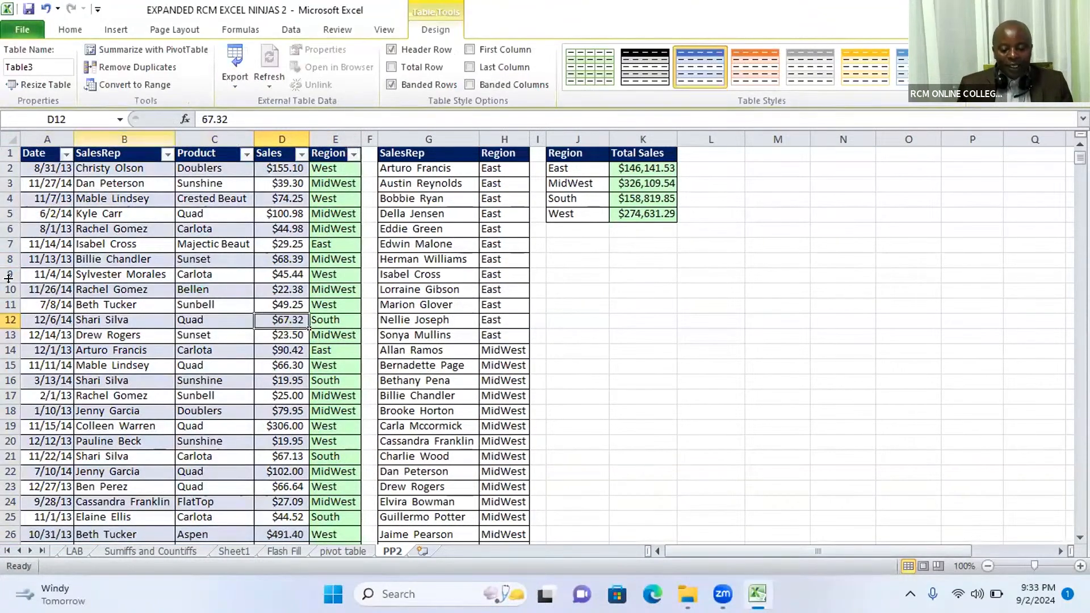
Step: Try to insert a slicer for the sales table, and cancel the Existing Connections dialog
click(263, 261)
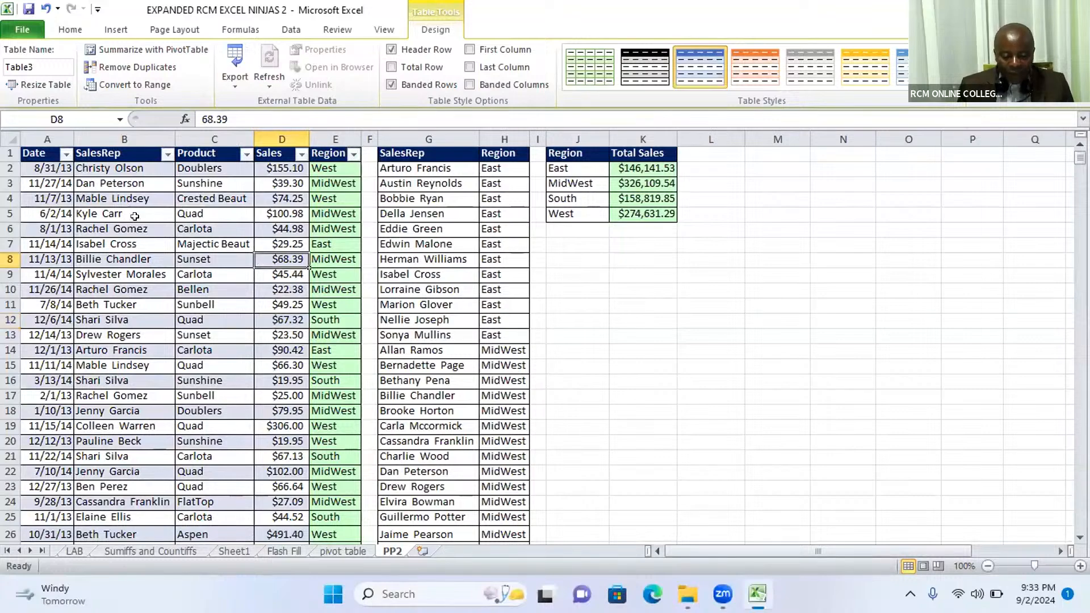
click(117, 30)
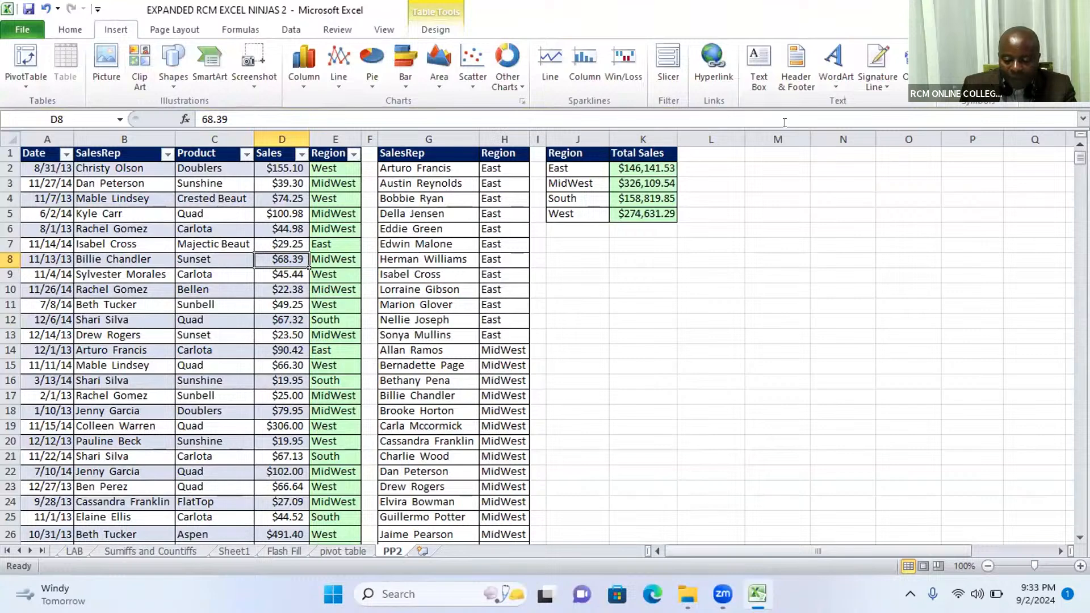
click(670, 78)
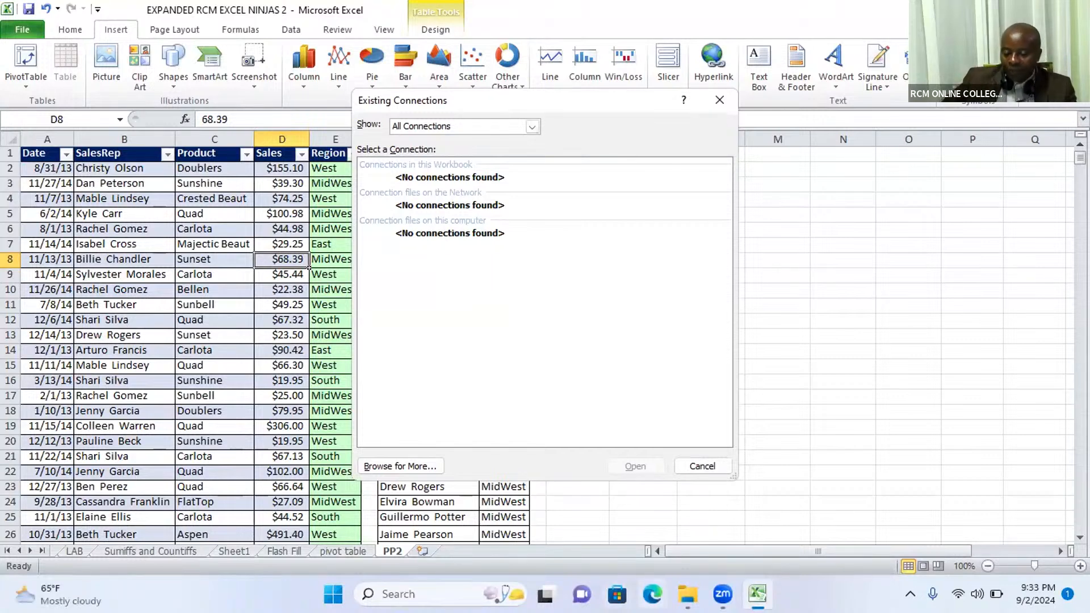
mouse_move(688, 594)
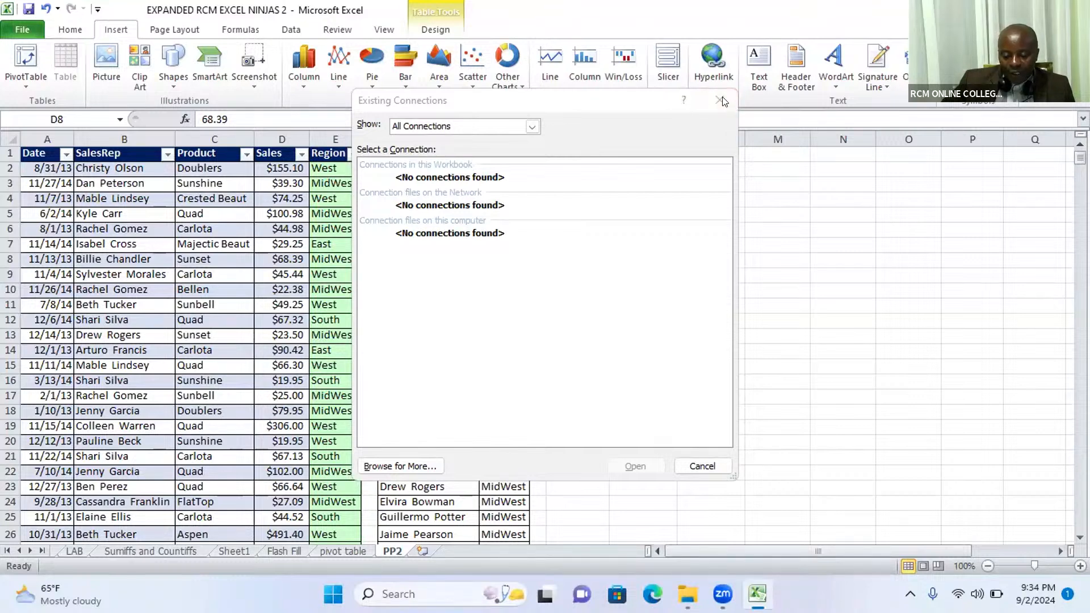
click(606, 326)
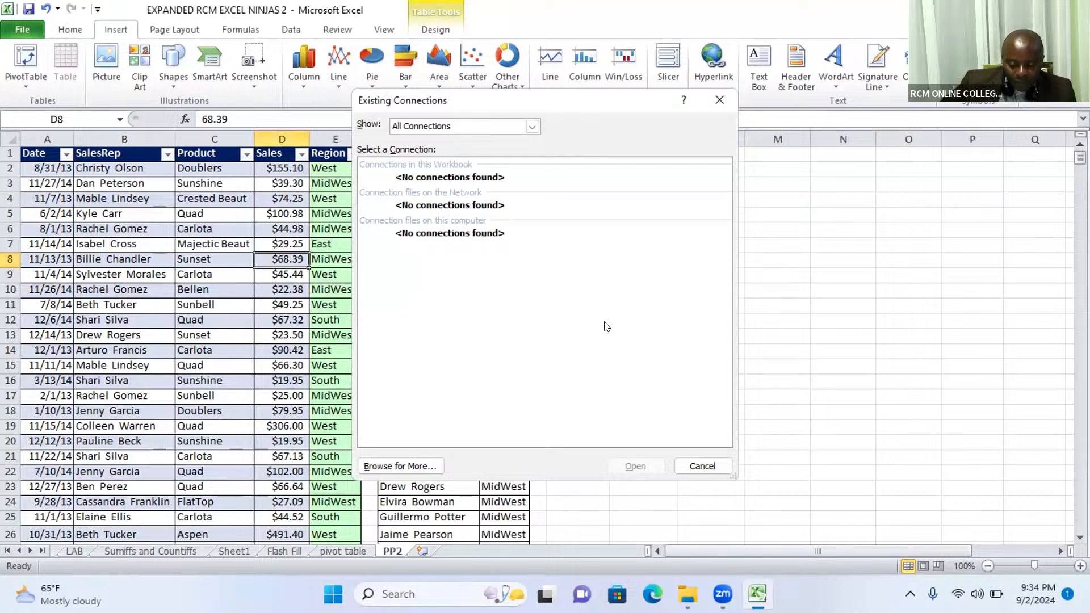
click(712, 471)
Step: Undo the conversion of the sales data into a table
drag(236, 336, 241, 323)
click(296, 382)
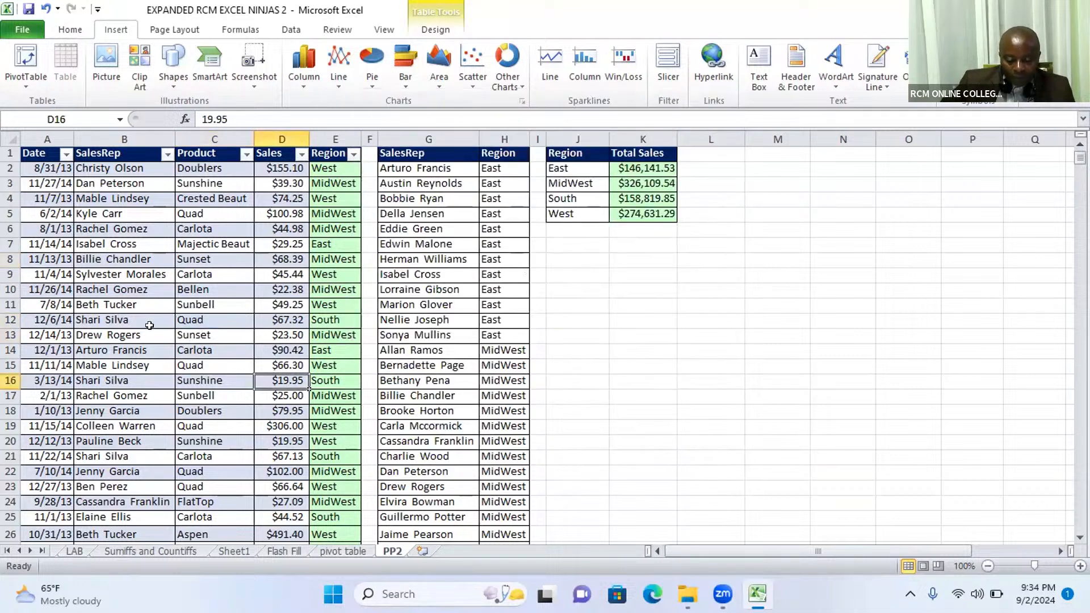
click(46, 8)
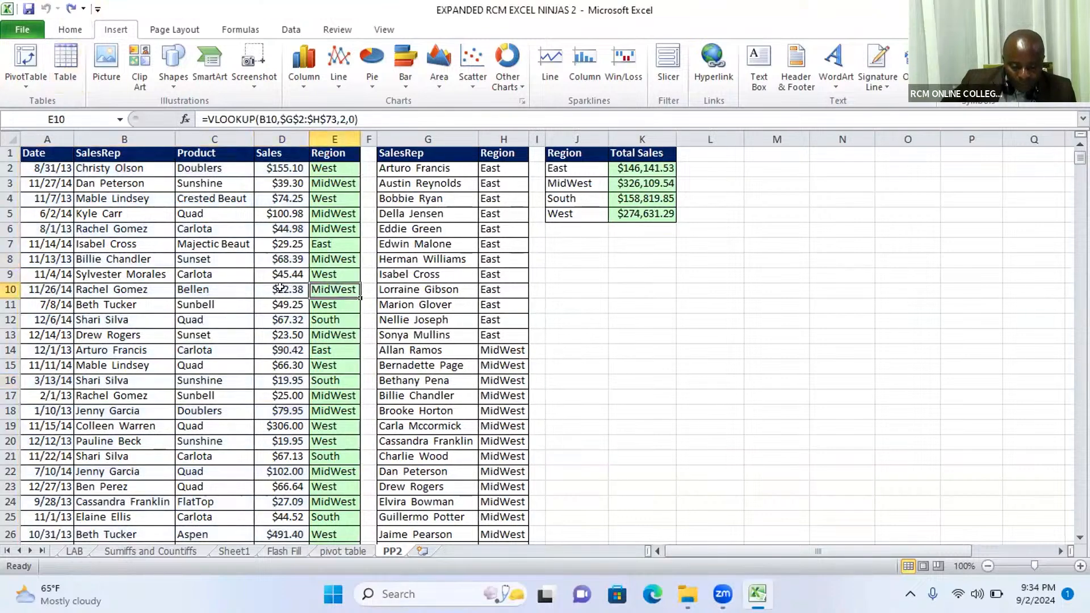
Step: Convert the sales data in columns A to E into a table with headers again
click(260, 272)
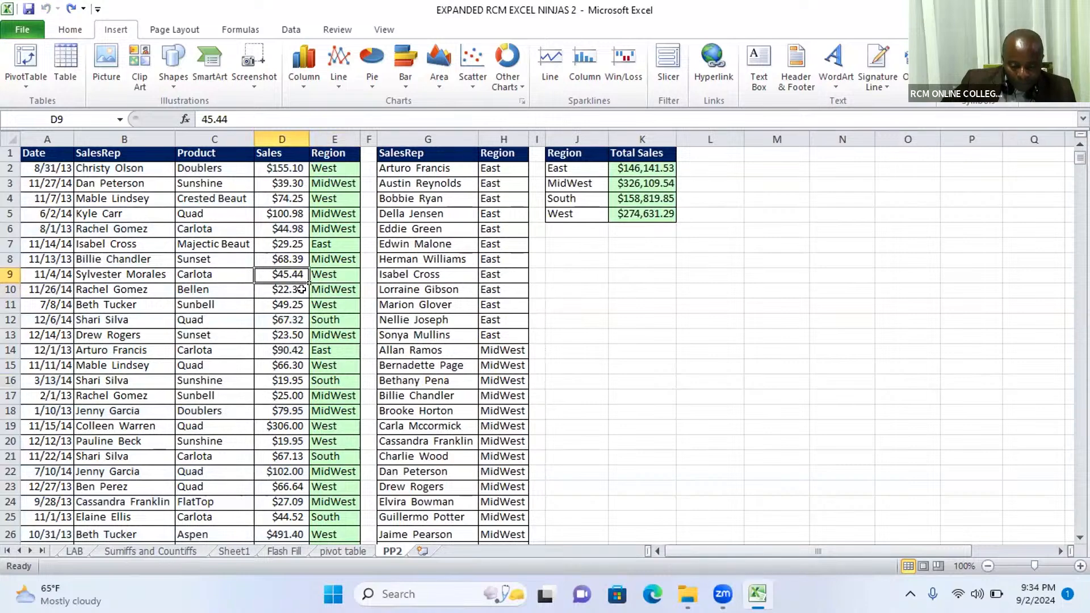
key(ctrl+t)
click(532, 320)
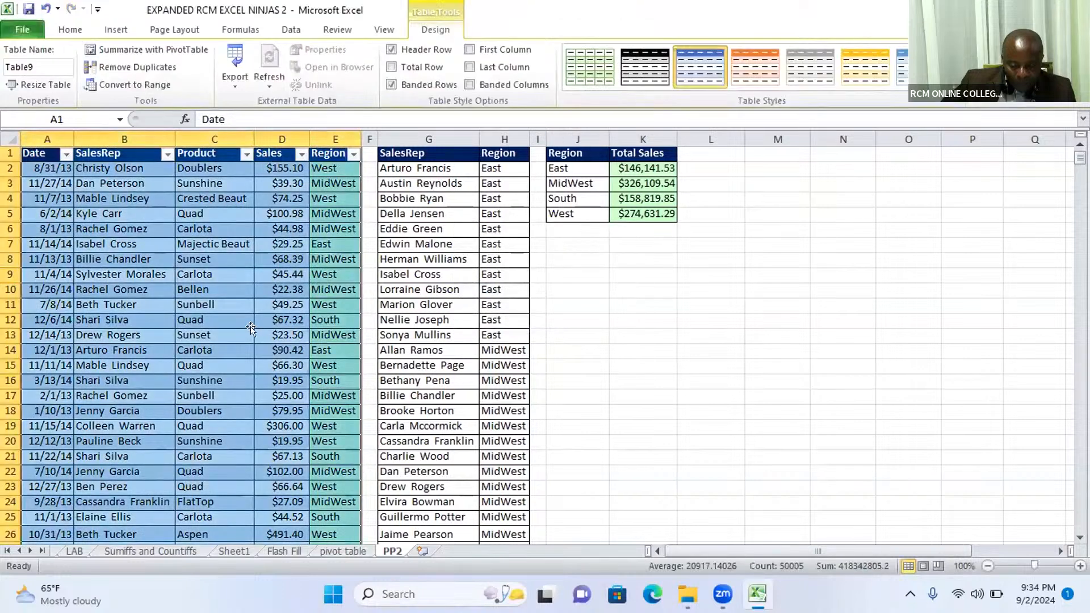
Step: Try again to insert a slicer from the sales table, check the connection types offered, and close the Existing Connections dialog
click(257, 330)
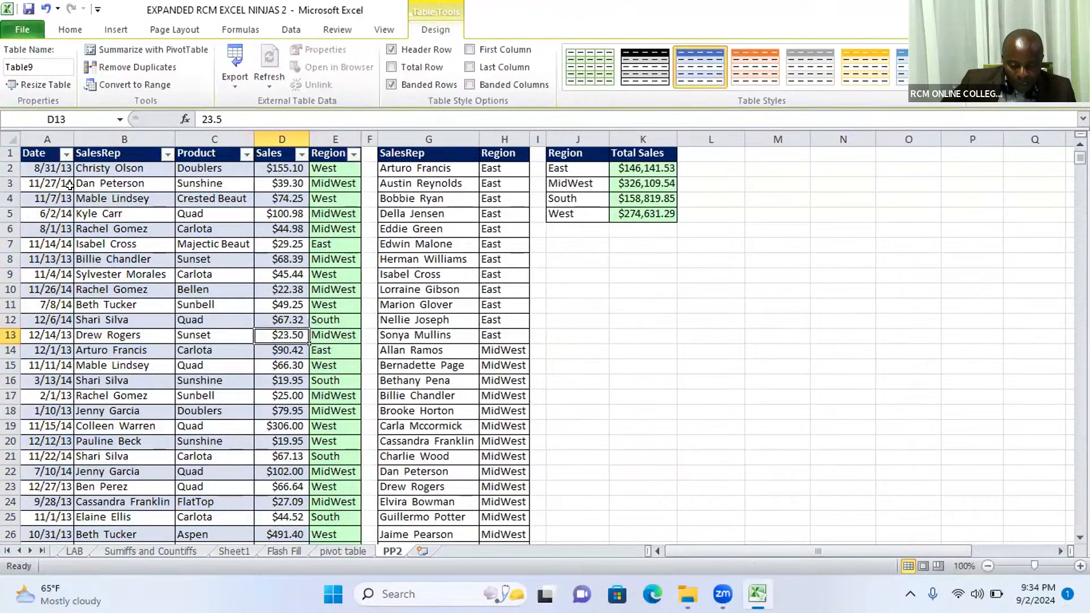
click(69, 30)
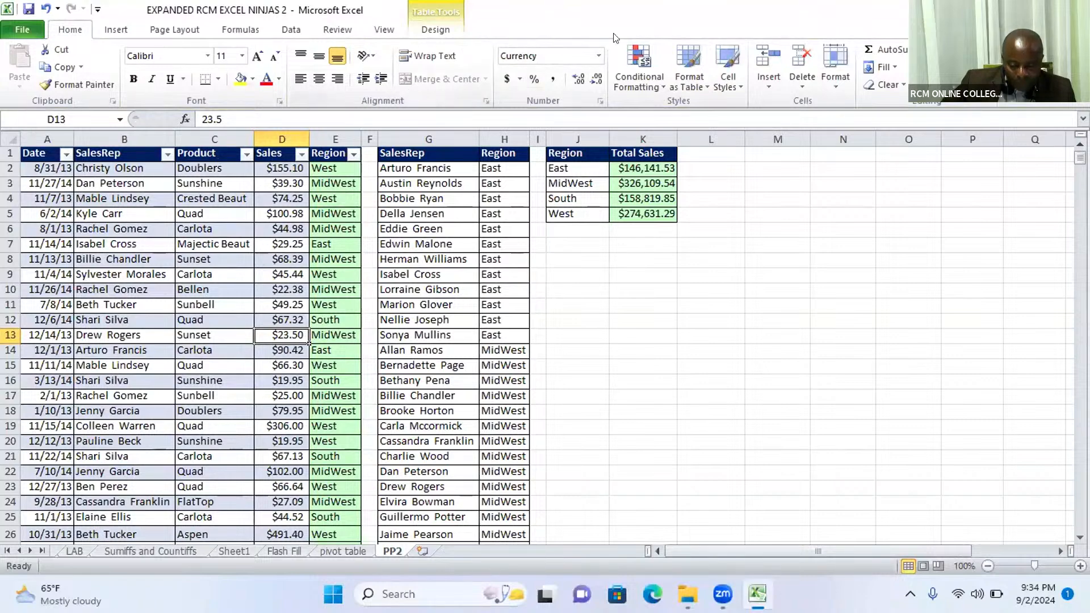
click(116, 29)
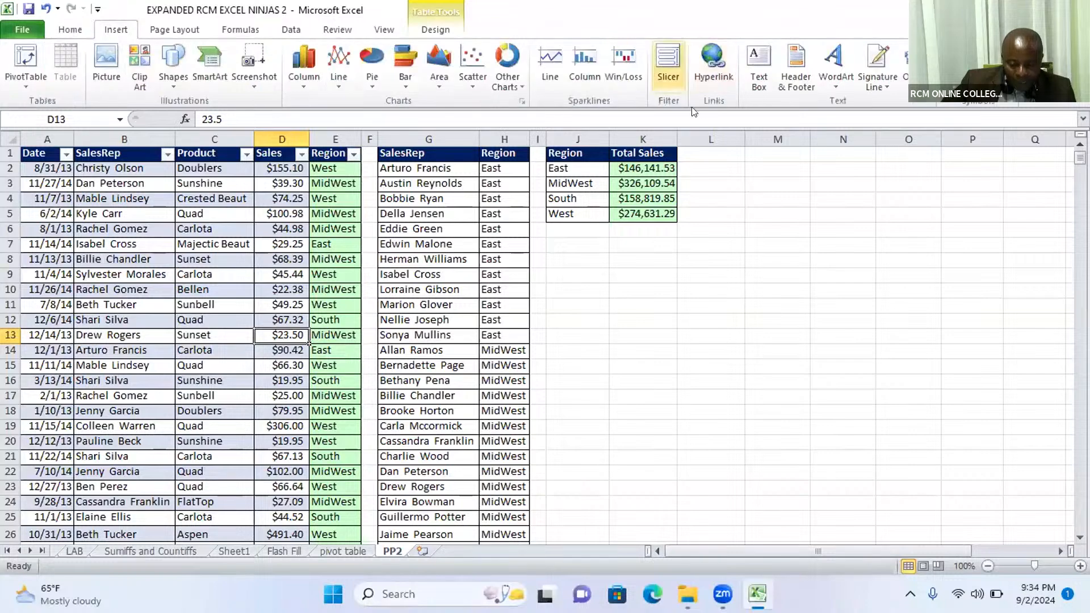
click(677, 59)
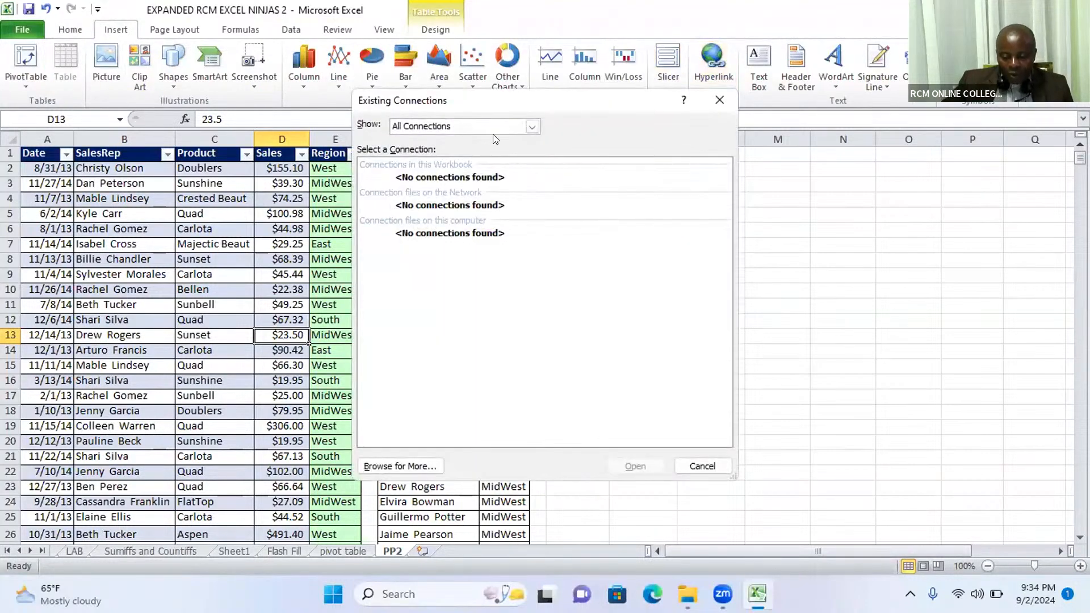
click(531, 127)
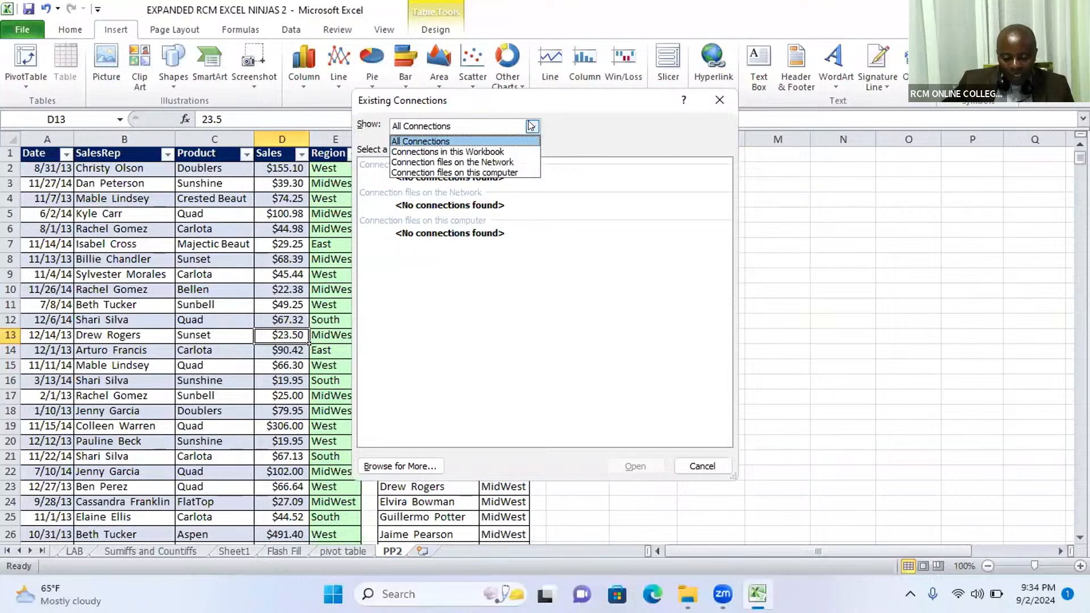
click(531, 126)
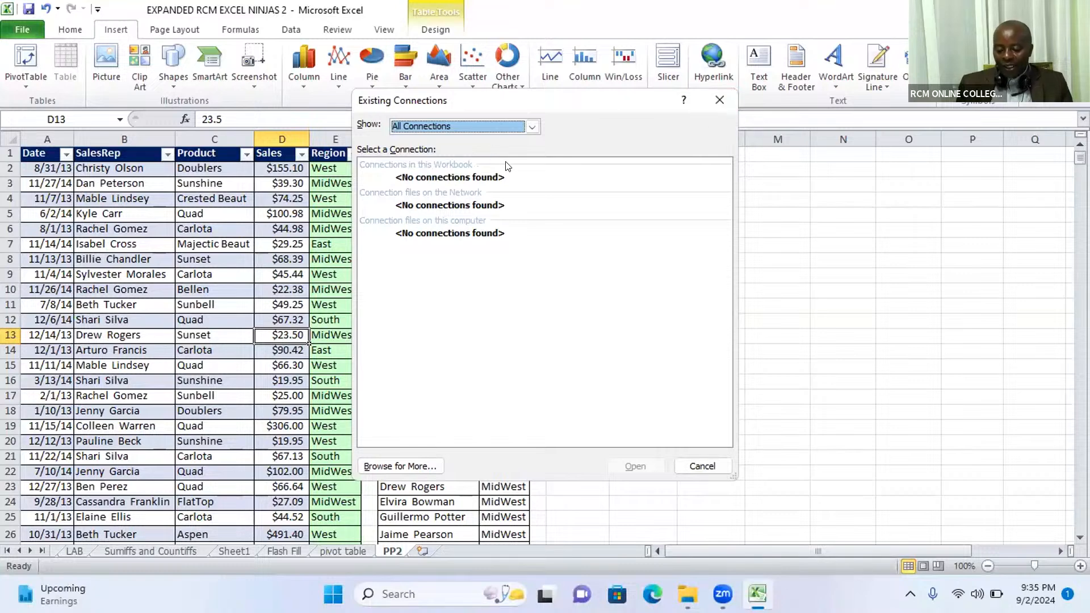
click(718, 96)
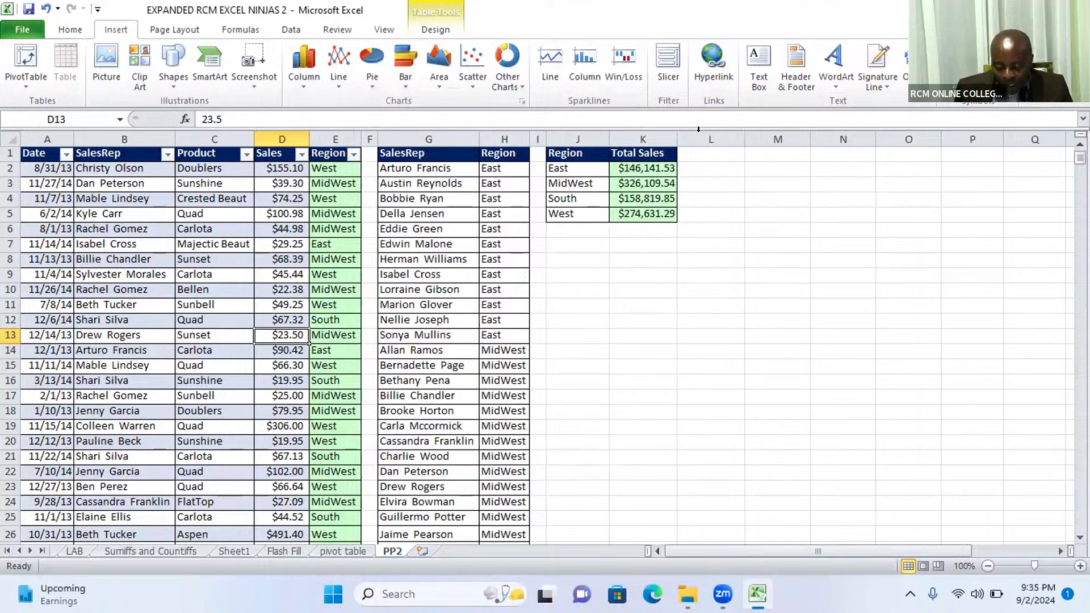